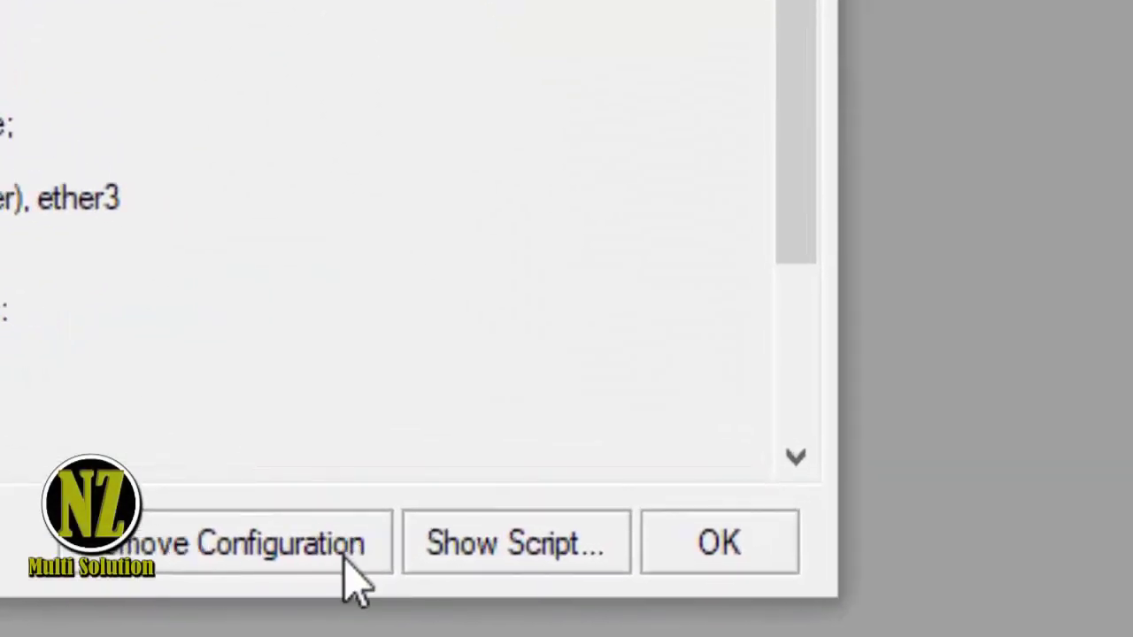
- Remove the router's default configuration in the RouterOS Default Configuration dialog
{"action": "left_click", "coordinate": [297, 564]}
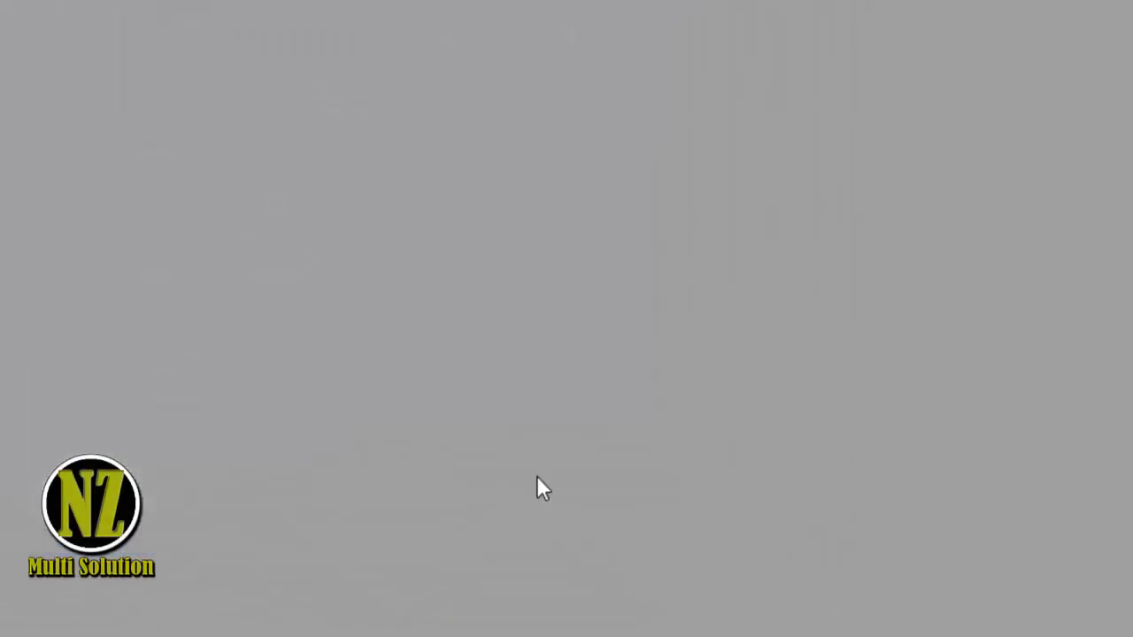
- Reconnect WinBox to the reset hAP mini and bring up its interface list
{"action": "left_click", "coordinate": [98, 229]}
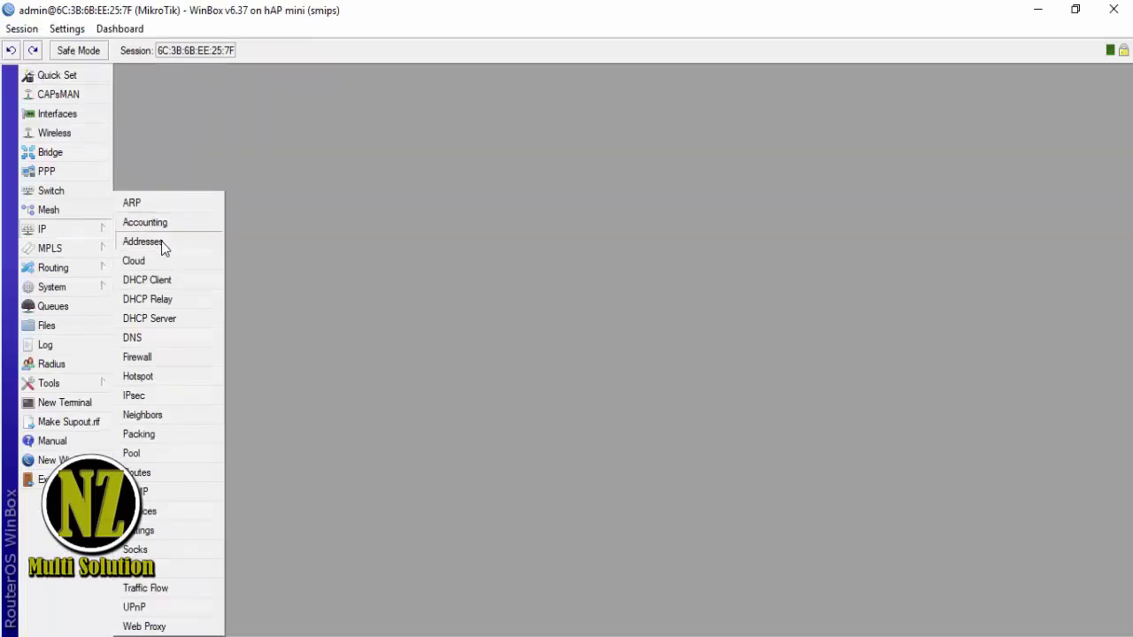
{"action": "left_click", "coordinate": [75, 118]}
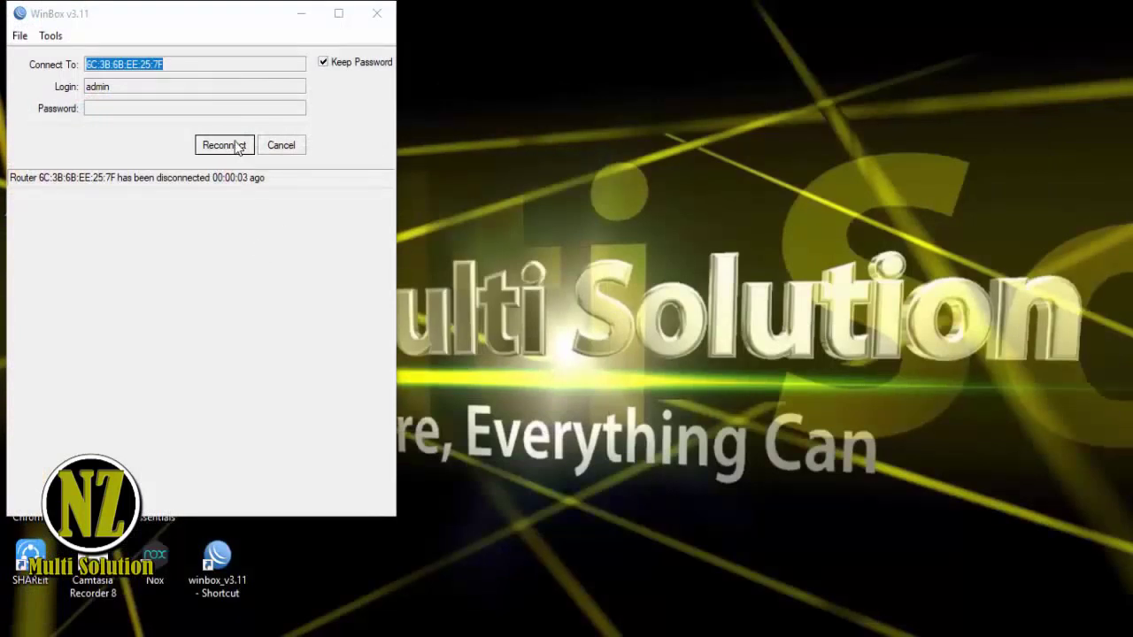
{"action": "left_click", "coordinate": [224, 145]}
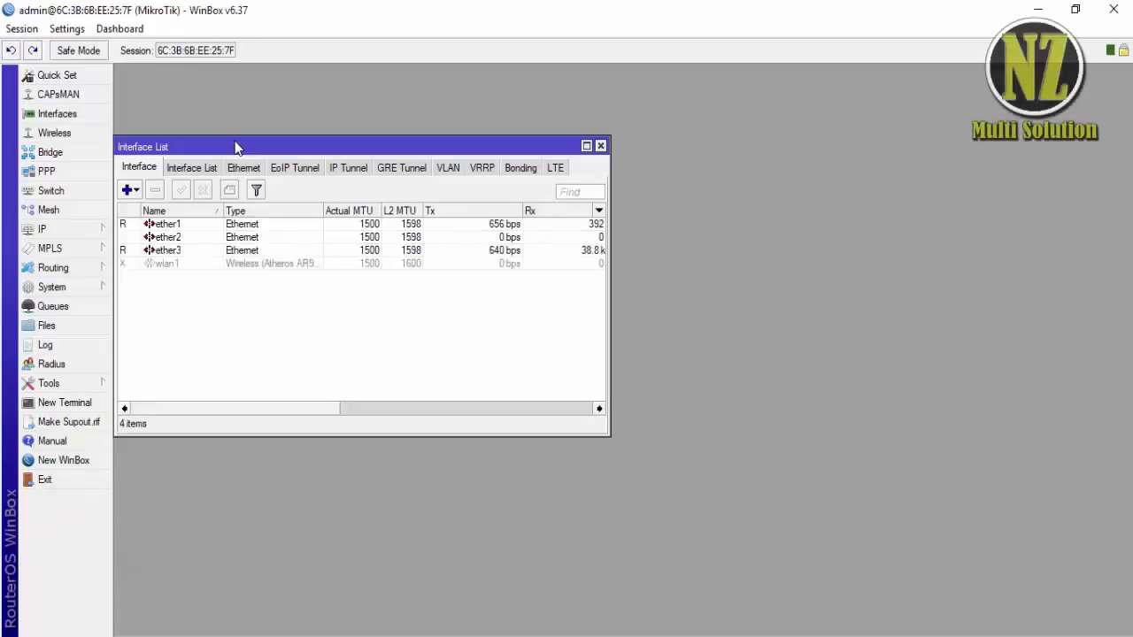
- Rename interface ether1 to ether1_Internet
{"action": "left_click", "coordinate": [190, 225]}
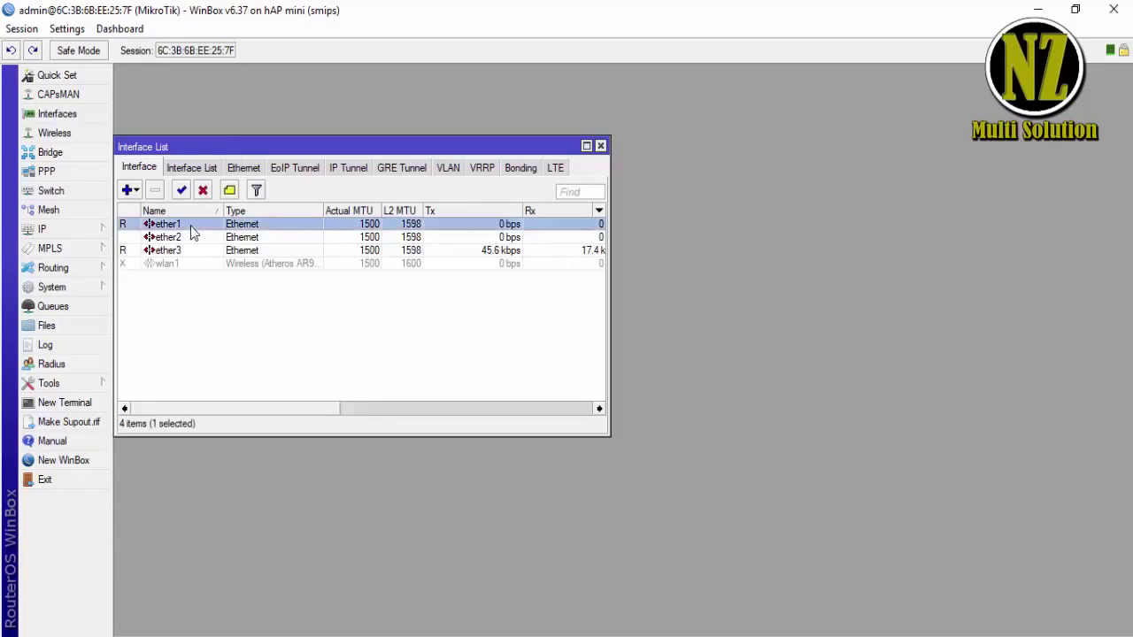
{"action": "double_click", "coordinate": [190, 226]}
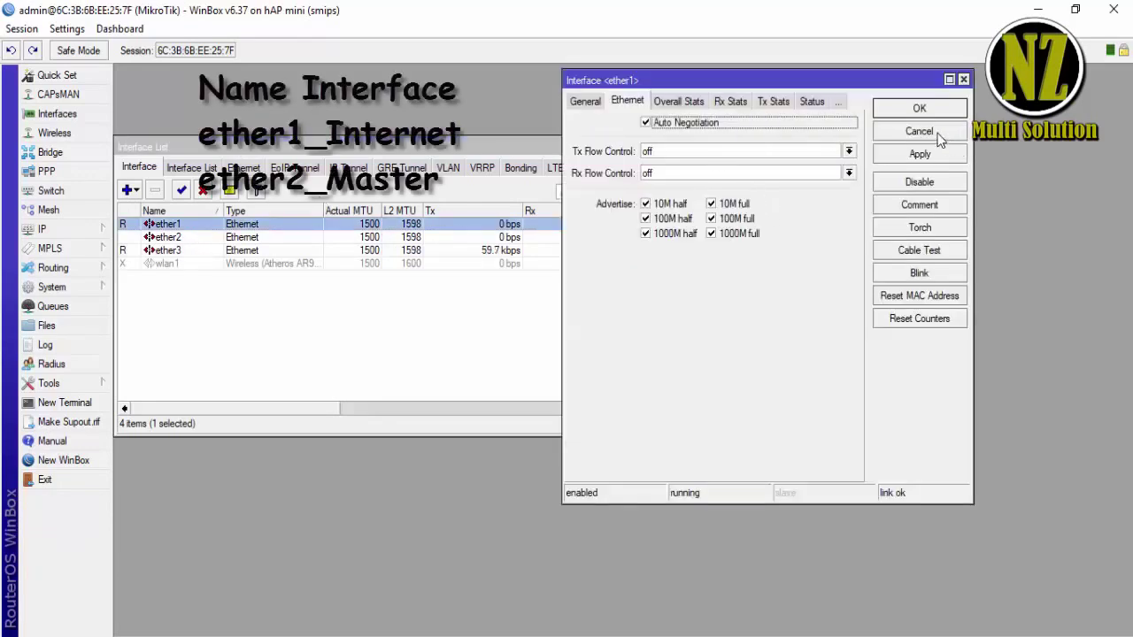
{"action": "left_click", "coordinate": [602, 102]}
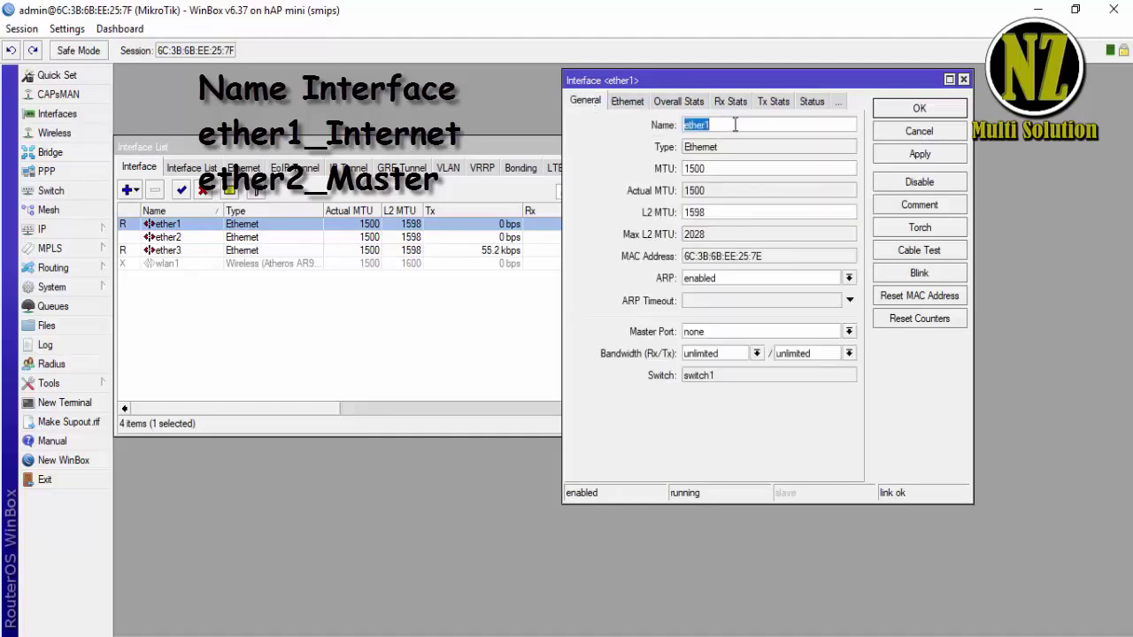
{"action": "type", "text": "_Interne"}
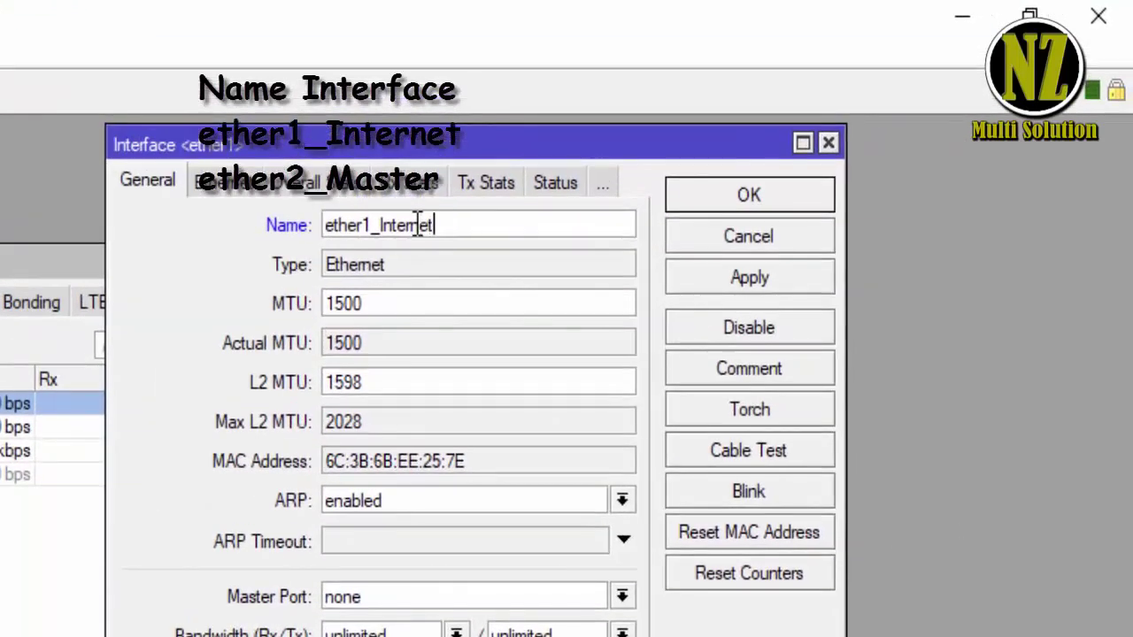
{"action": "type", "text": "t"}
{"action": "left_click", "coordinate": [729, 285]}
{"action": "left_click", "coordinate": [749, 195]}
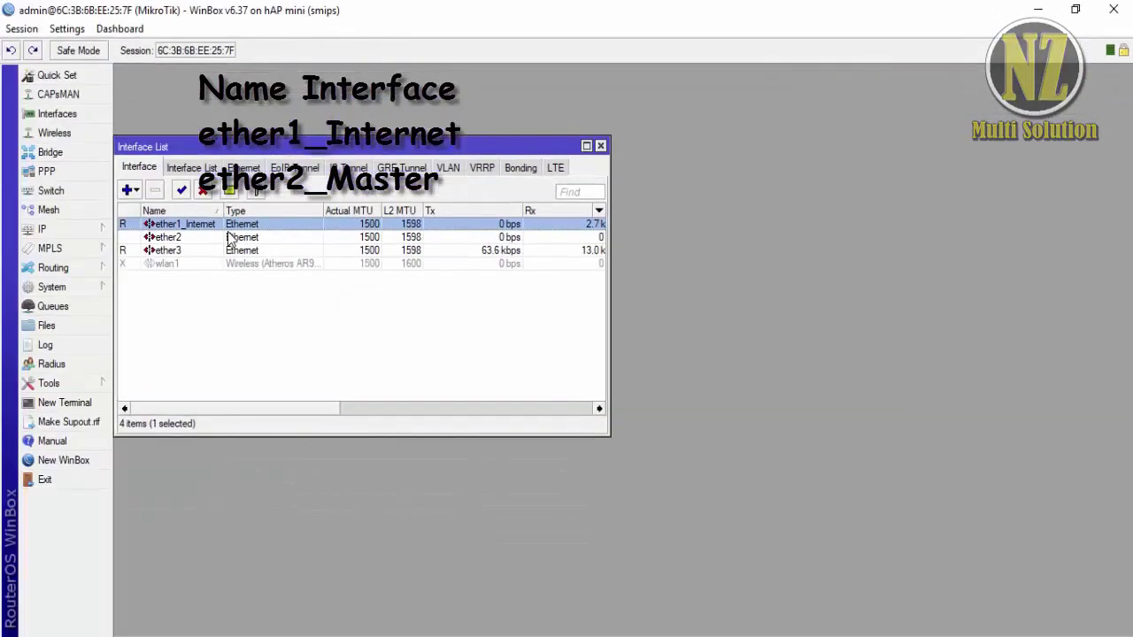
- Rename interface ether2 to ether2_Master
{"action": "double_click", "coordinate": [177, 243]}
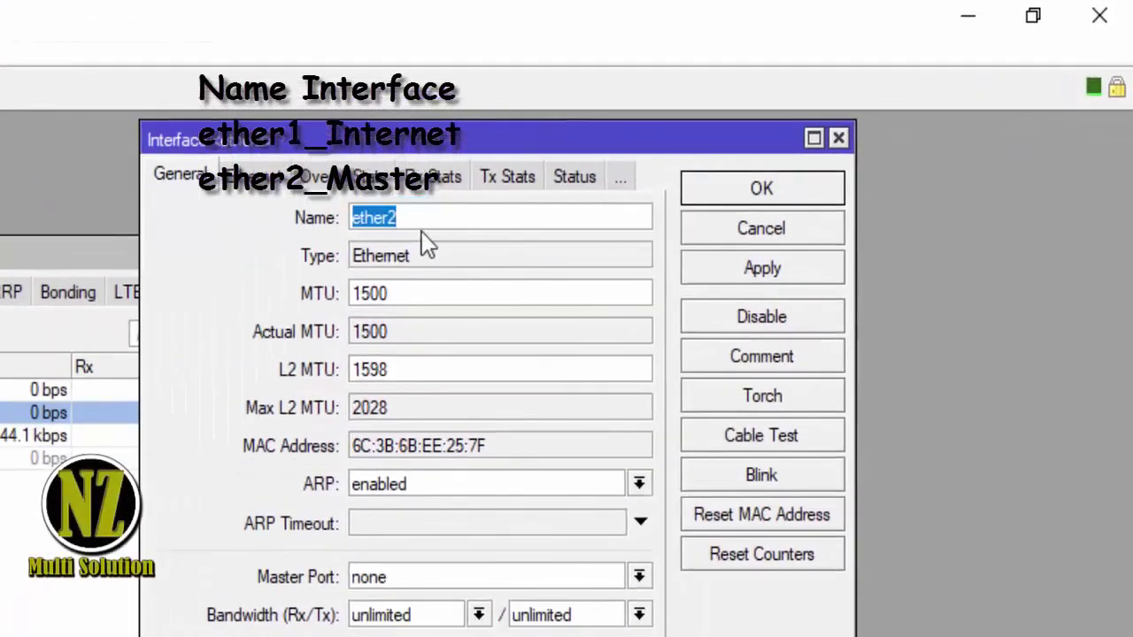
{"action": "left_click", "coordinate": [477, 203]}
{"action": "type", "text": "_Master"}
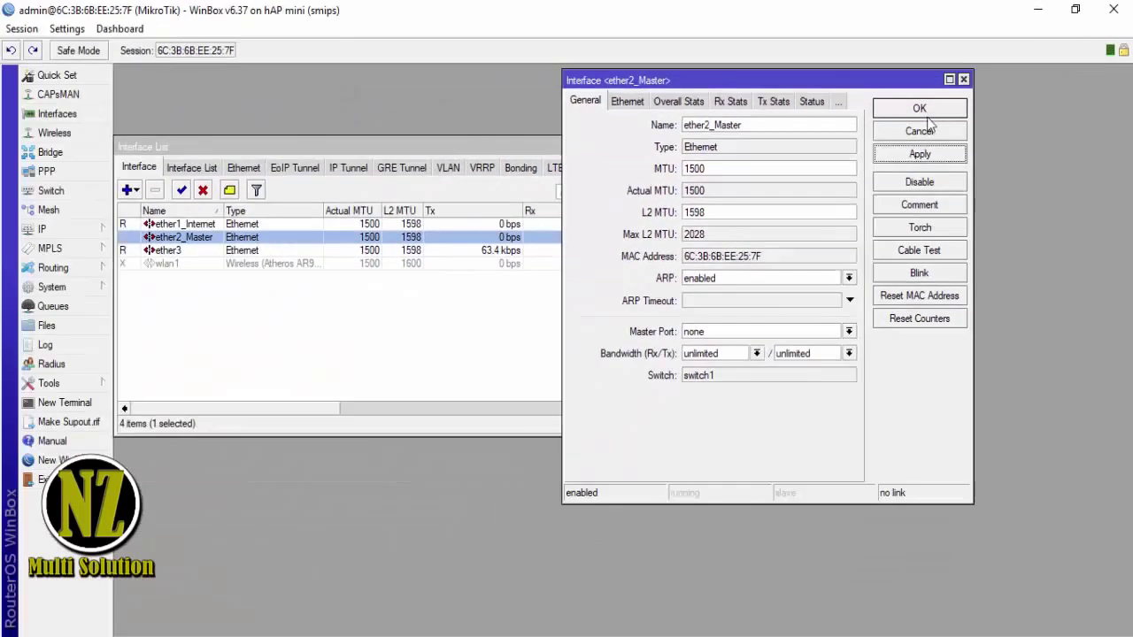
{"action": "left_click", "coordinate": [761, 187]}
- Check the ether2_Master name, then close the Interface List
{"action": "left_click", "coordinate": [193, 252]}
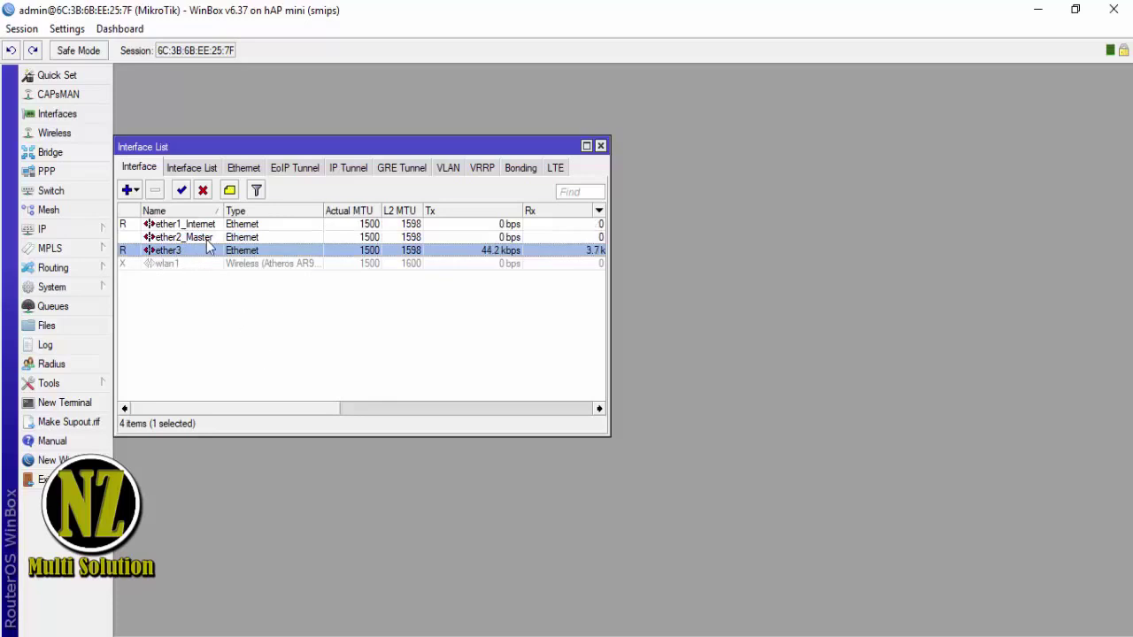
{"action": "double_click", "coordinate": [213, 239]}
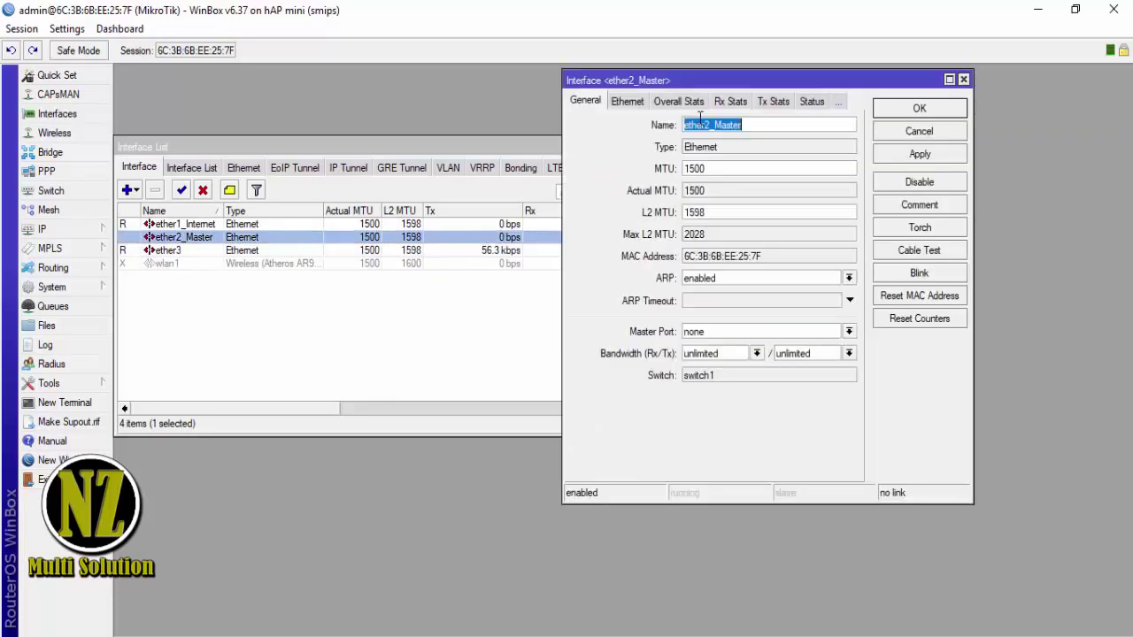
{"action": "left_click_drag", "start_coordinate": [754, 125], "coordinate": [719, 122]}
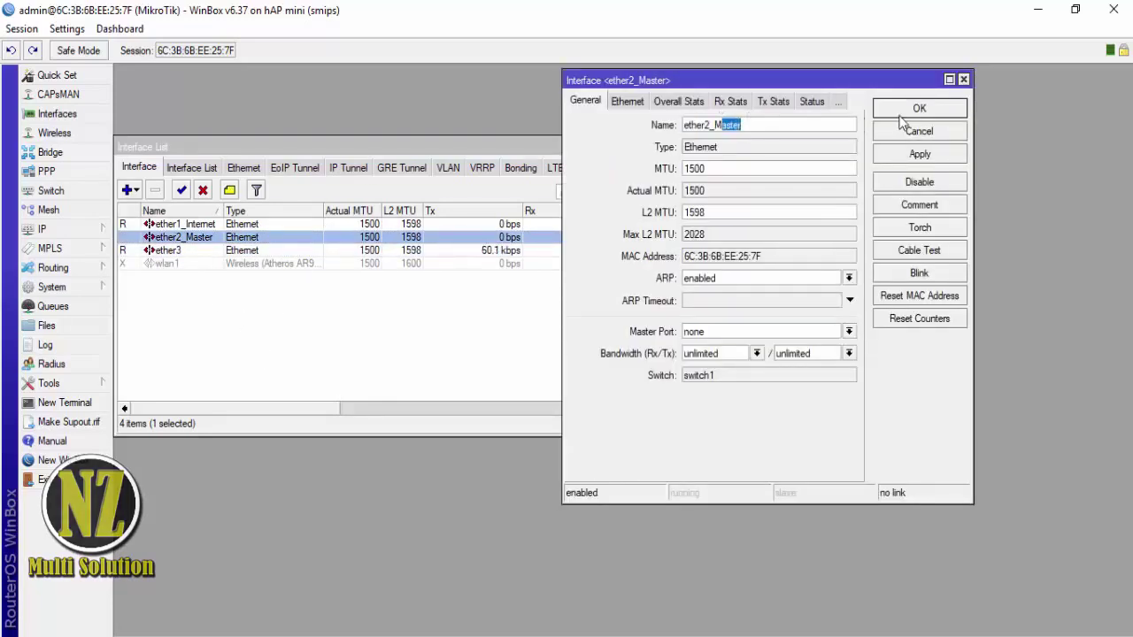
{"action": "left_click", "coordinate": [914, 131]}
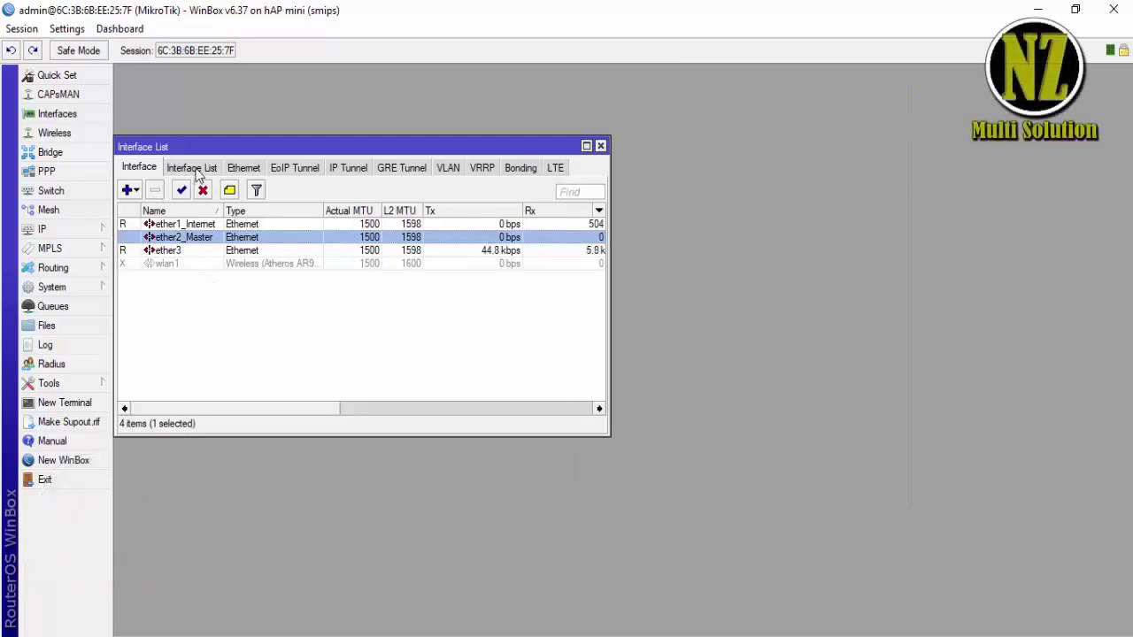
{"action": "left_click", "coordinate": [600, 144]}
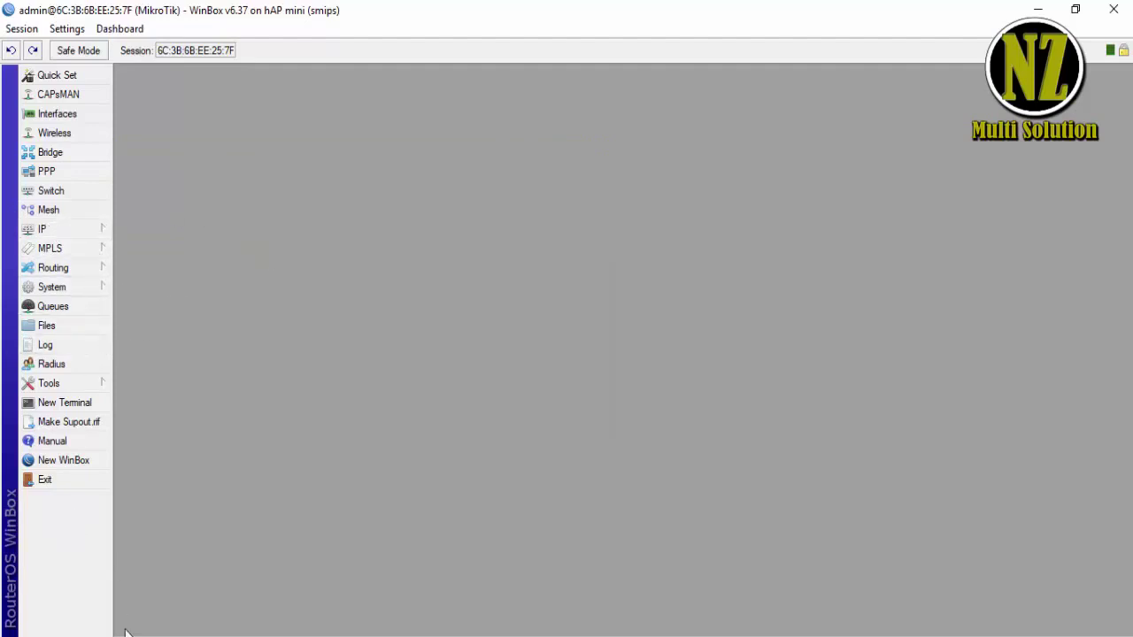
- In a new Notepad++ tab, type the note 'Koneksikan Routerboard Ke internet melalui ether'
{"action": "key", "text": "alt+Tab"}
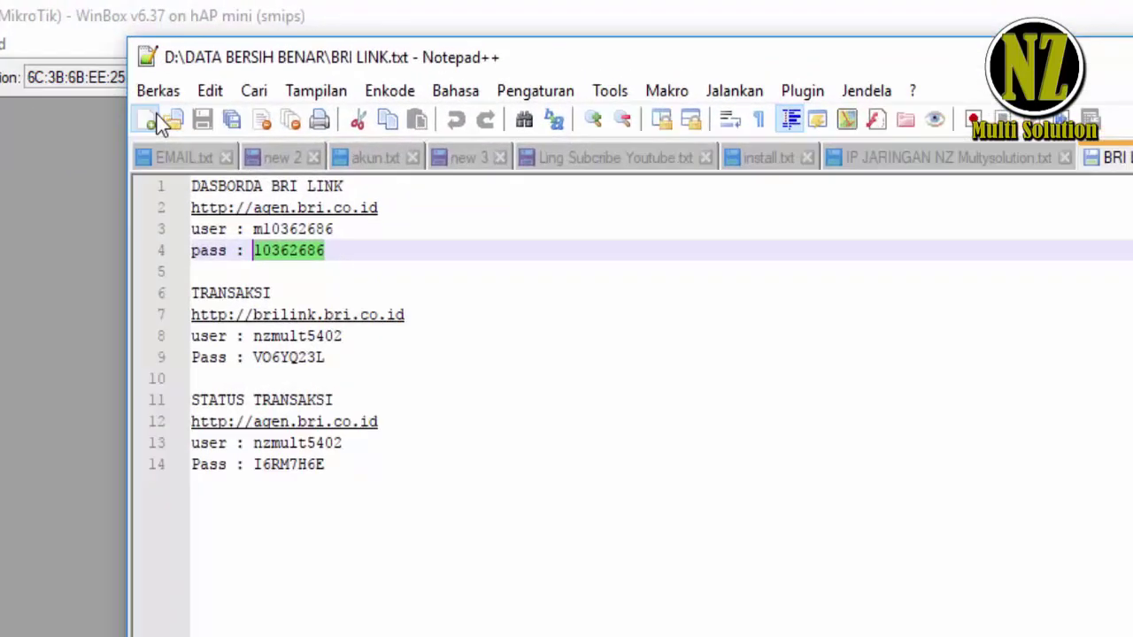
{"action": "left_click", "coordinate": [237, 80]}
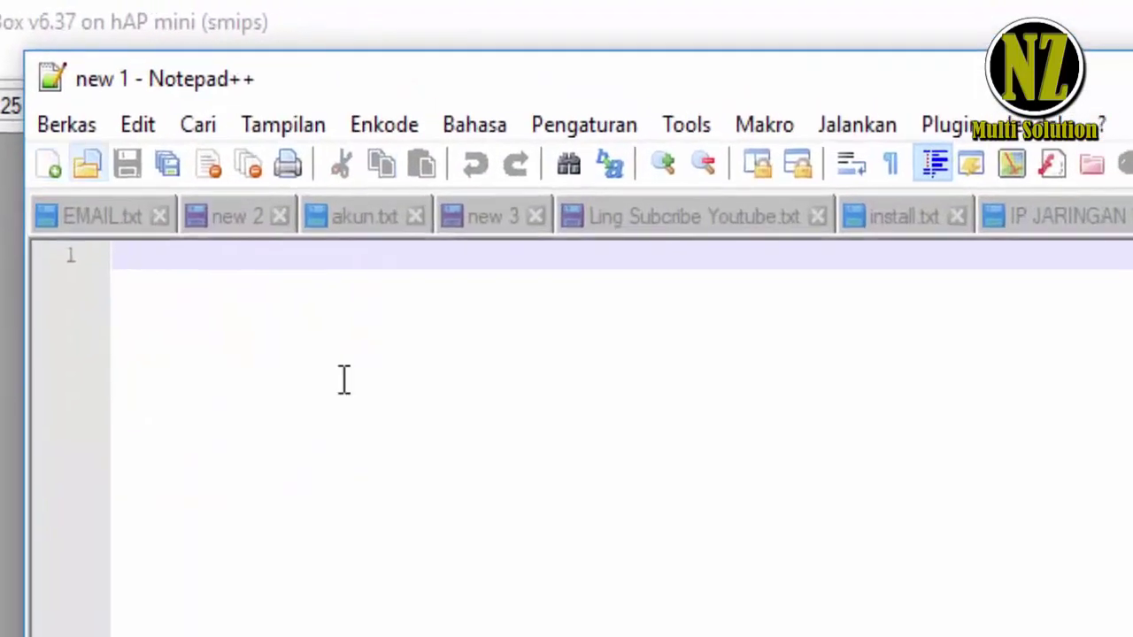
{"action": "type", "text": "Coneb"}
{"action": "key", "text": "BackSpace"}
{"action": "key", "text": "BackSpace"}
{"action": "key", "text": "BackSpace"}
{"action": "key", "text": "BackSpace"}
{"action": "key", "text": "BackSpace"}
{"action": "type", "text": "Koneksikan Internet"}
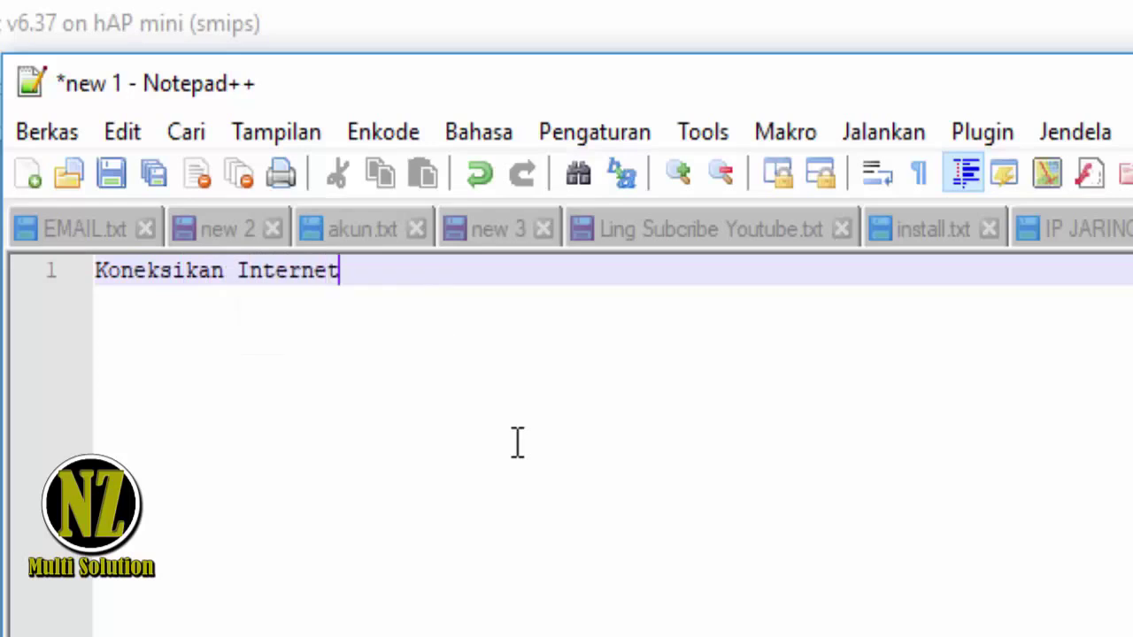
{"action": "key", "text": "BackSpace"}
{"action": "key", "text": "BackSpace"}
{"action": "key", "text": "BackSpace"}
{"action": "key", "text": "BackSpace"}
{"action": "key", "text": "BackSpace"}
{"action": "key", "text": "BackSpace"}
{"action": "key", "text": "BackSpace"}
{"action": "key", "text": "BackSpace"}
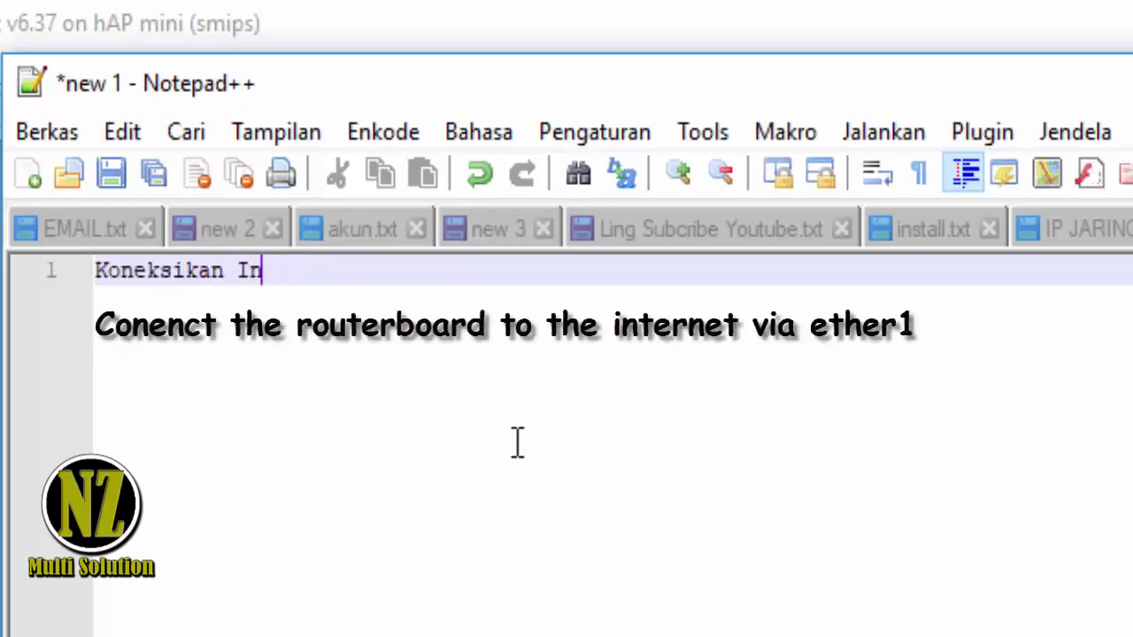
{"action": "type", "text": "Routerboard Ke"}
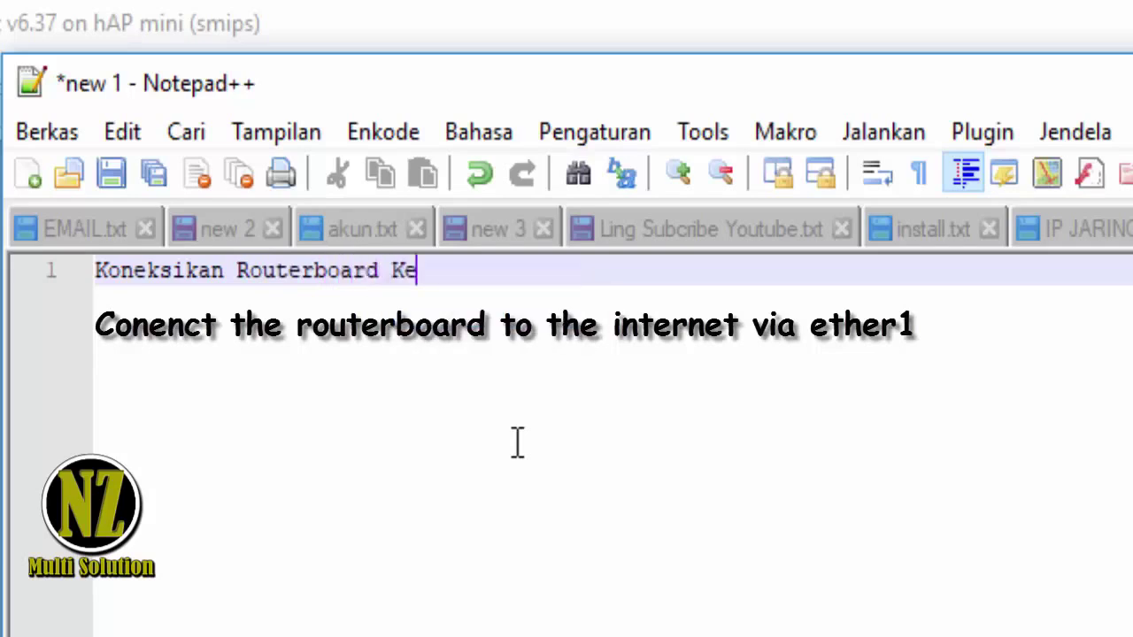
{"action": "type", "text": " inter"}
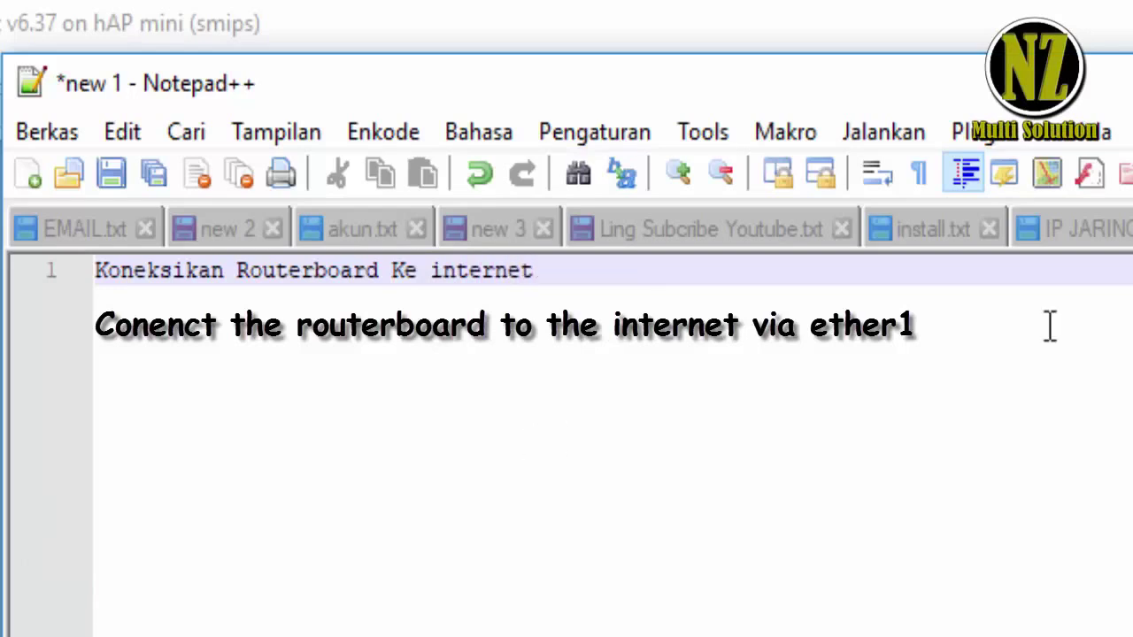
{"action": "type", "text": "melalu"}
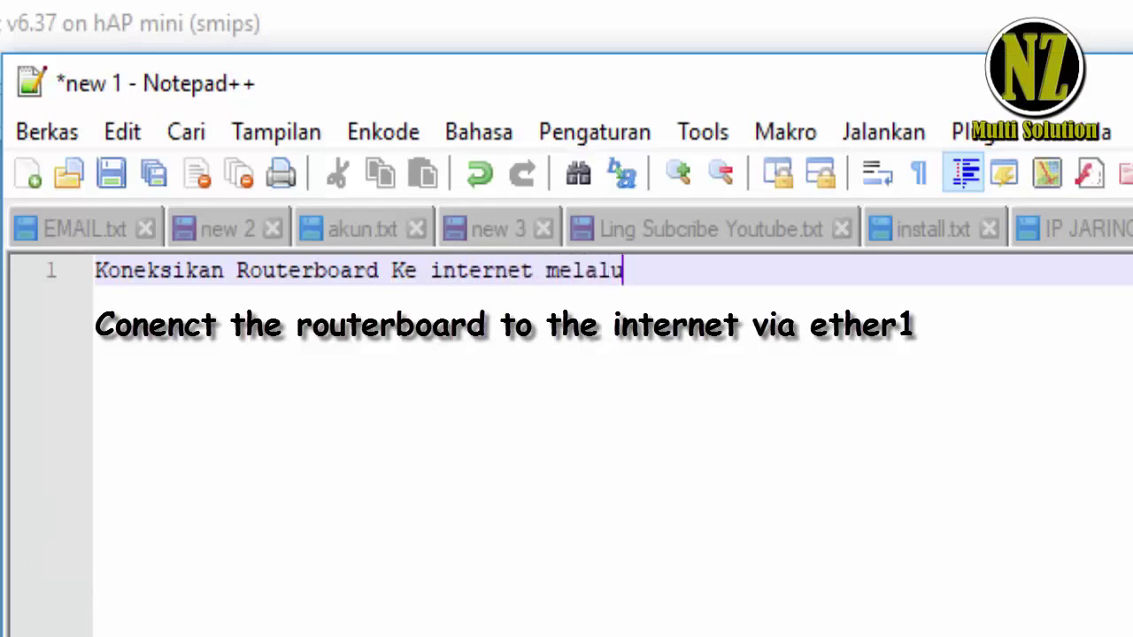
{"action": "type", "text": "i ether"}
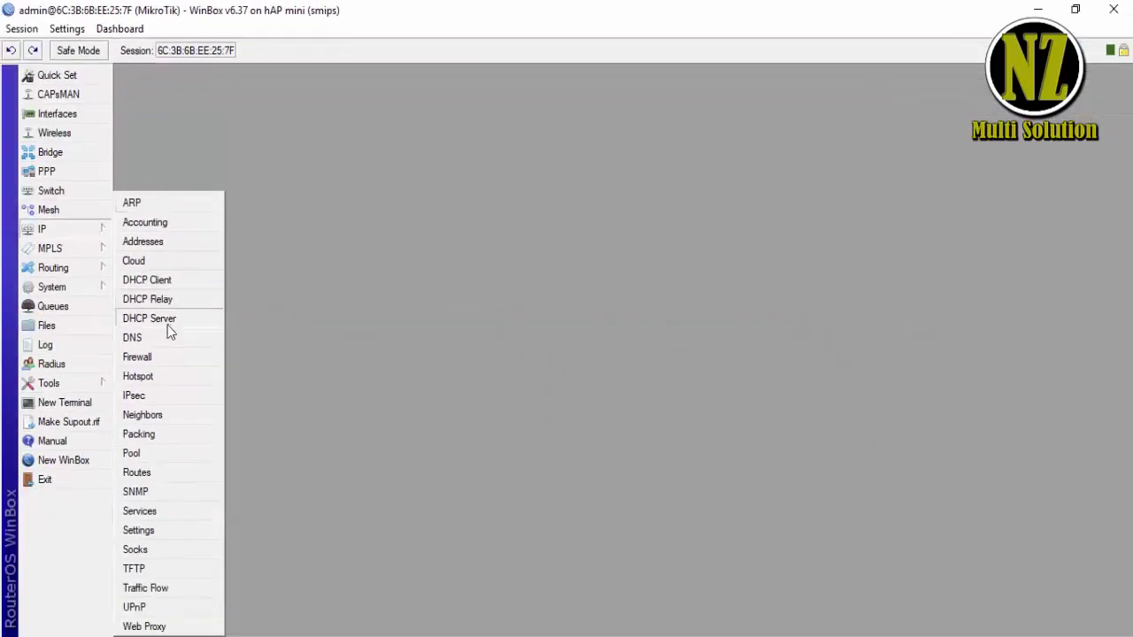
- Add a DHCP client on ether1_Internet with DHCP options clientid and hostname
{"action": "left_click", "coordinate": [168, 281]}
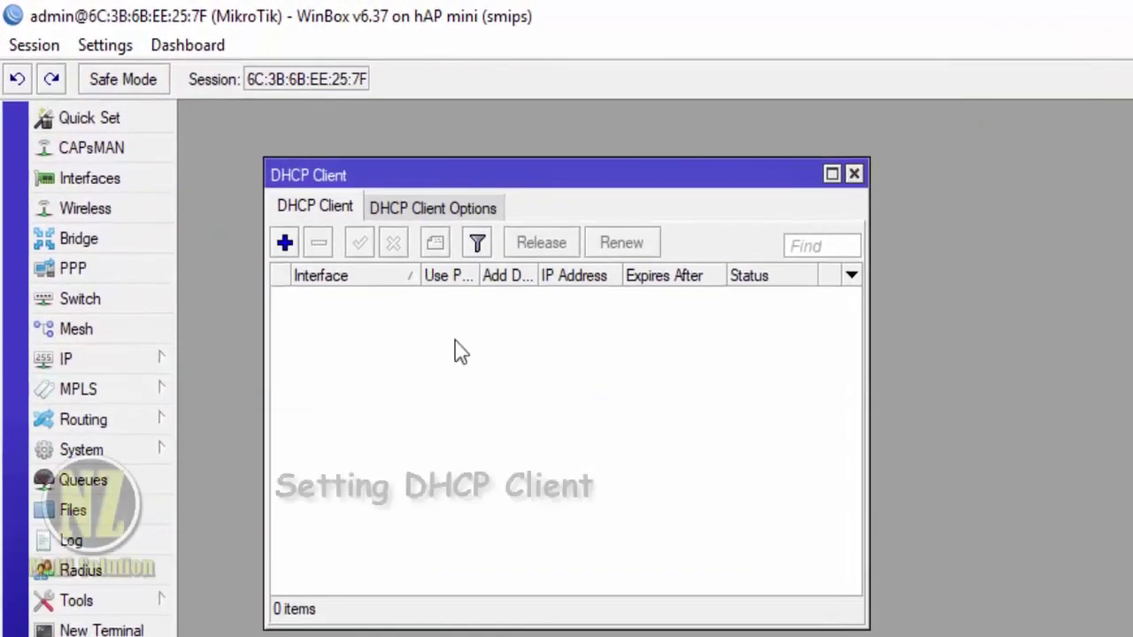
{"action": "left_click", "coordinate": [290, 246]}
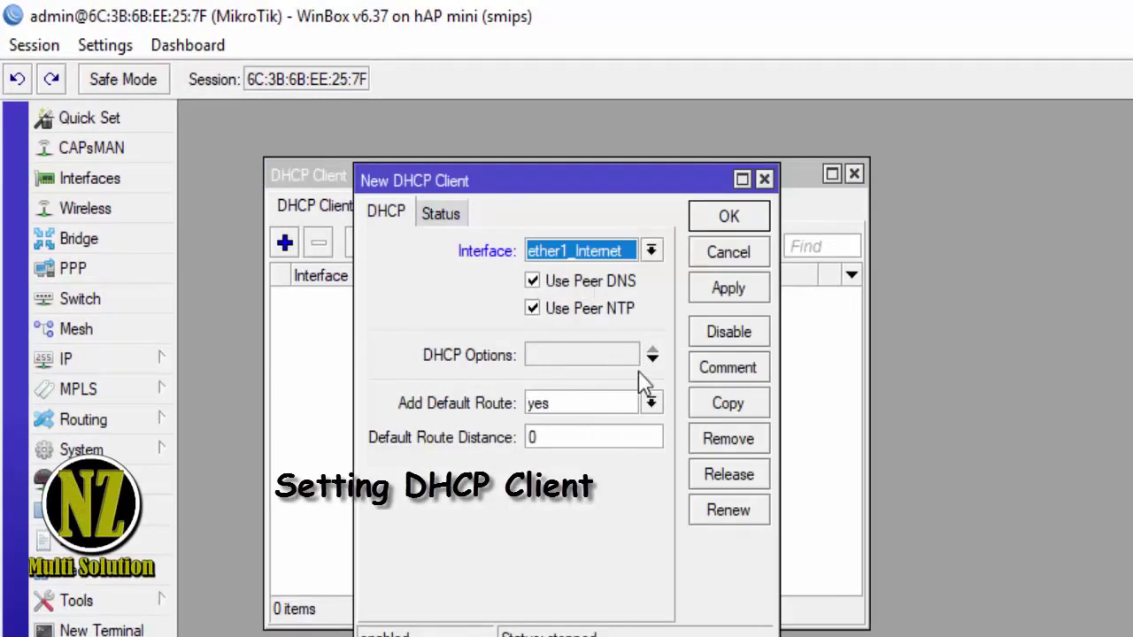
{"action": "left_click", "coordinate": [653, 358]}
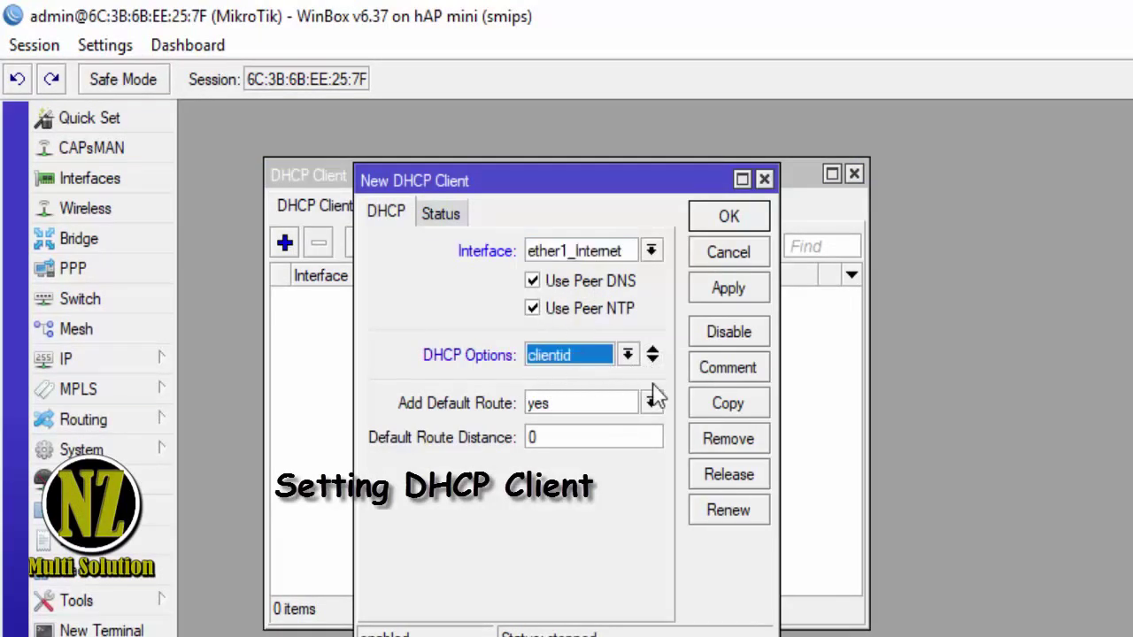
{"action": "left_click", "coordinate": [652, 360]}
{"action": "left_click", "coordinate": [627, 390]}
{"action": "left_click", "coordinate": [606, 429]}
{"action": "left_click", "coordinate": [728, 289]}
{"action": "left_click", "coordinate": [727, 216]}
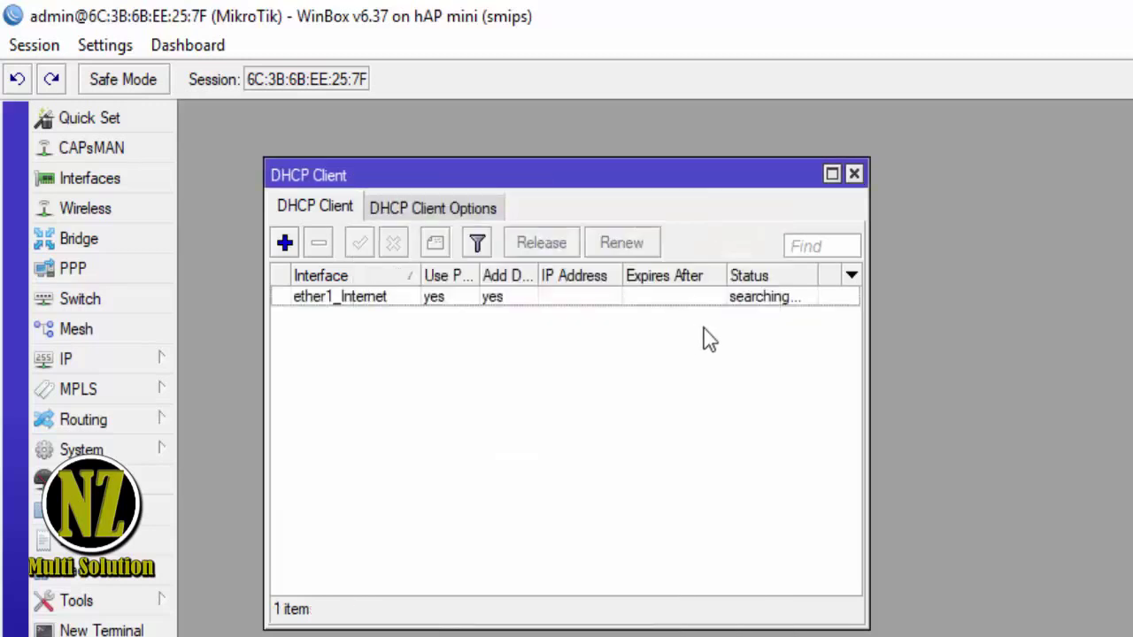
- Review the bound ether1_Internet DHCP client and move on to the IP address list
{"action": "left_click", "coordinate": [719, 306]}
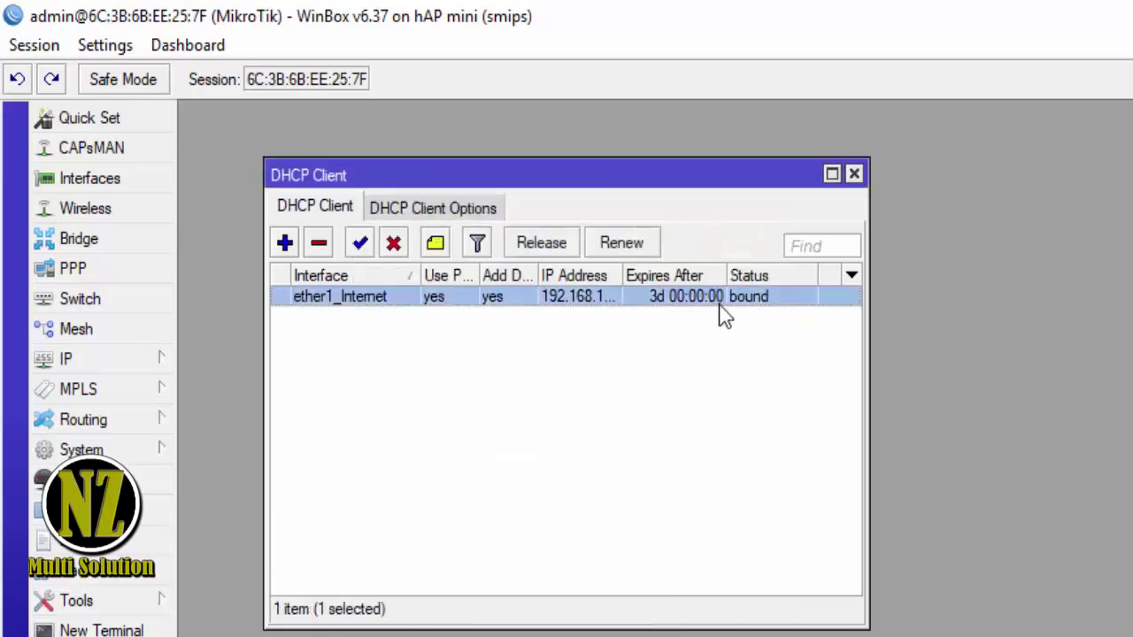
{"action": "left_click", "coordinate": [448, 213]}
{"action": "left_click", "coordinate": [320, 209]}
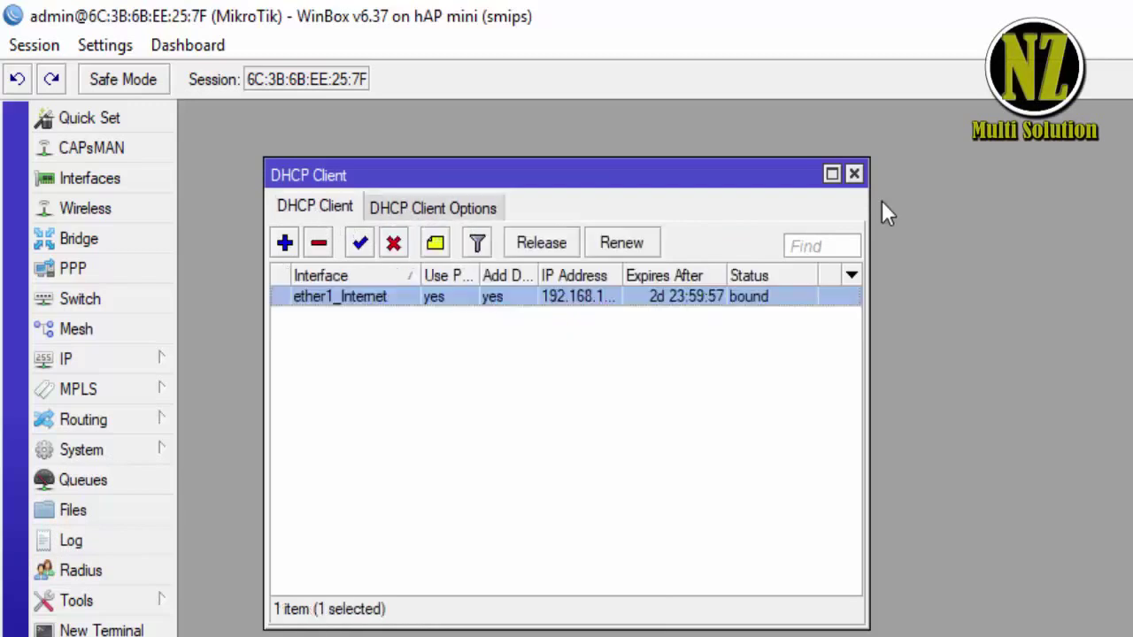
{"action": "left_click", "coordinate": [854, 174]}
{"action": "left_click", "coordinate": [88, 360]}
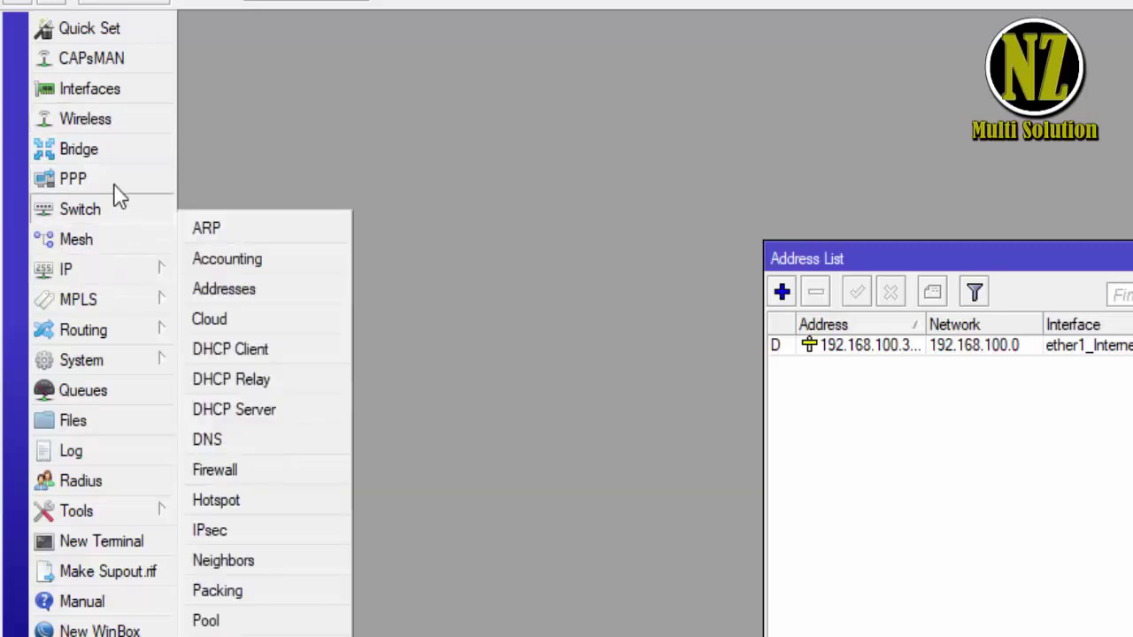
- Enable the disabled wlan1 wireless interface and close the interface list
{"action": "left_click", "coordinate": [131, 91]}
{"action": "left_click", "coordinate": [420, 324]}
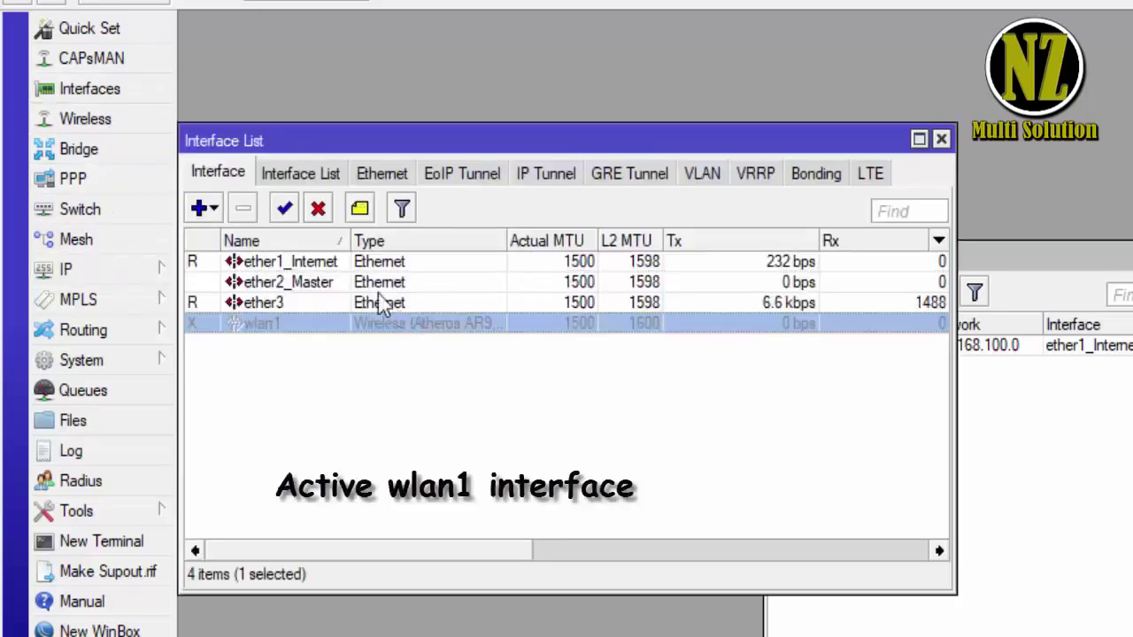
{"action": "left_click", "coordinate": [286, 210]}
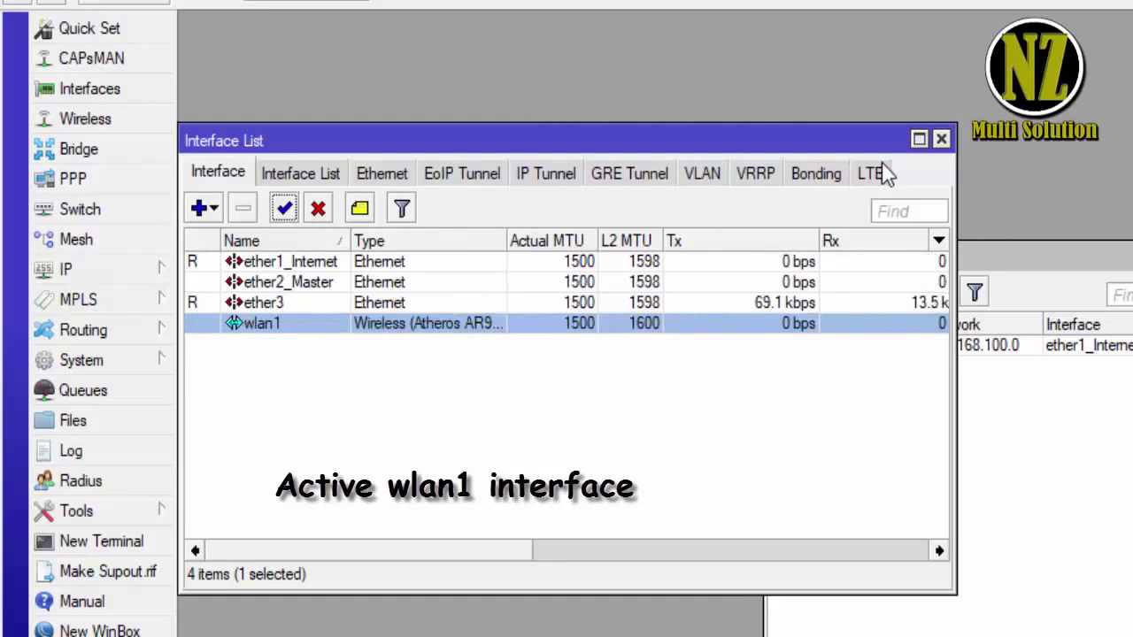
{"action": "left_click", "coordinate": [942, 140]}
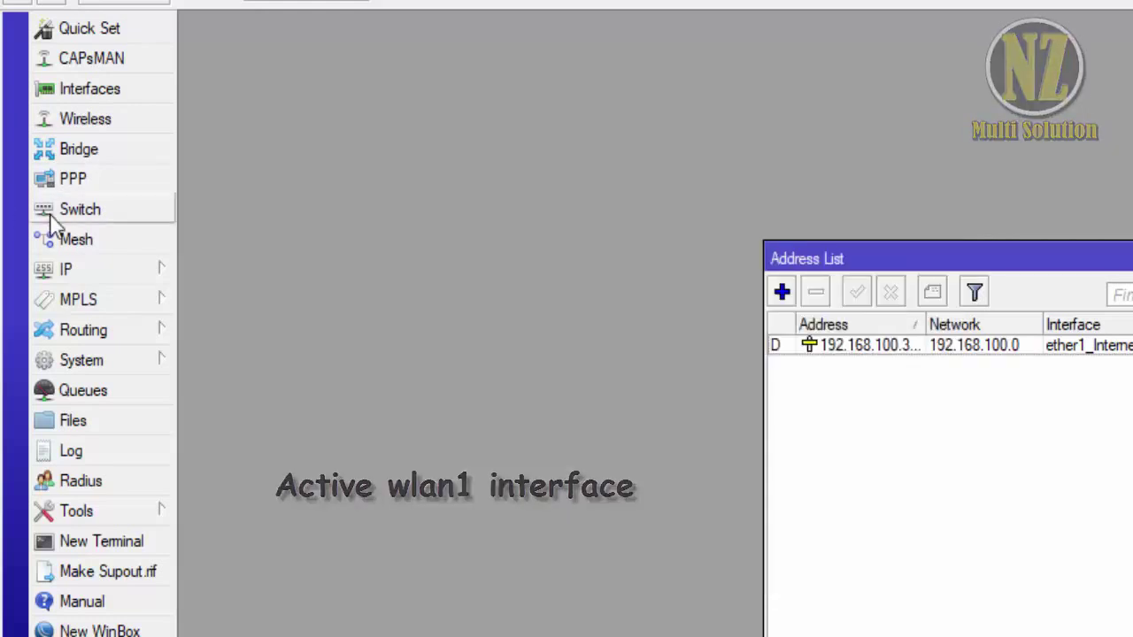
- Create a new bridge keeping the default name bridge1
{"action": "left_click", "coordinate": [94, 155]}
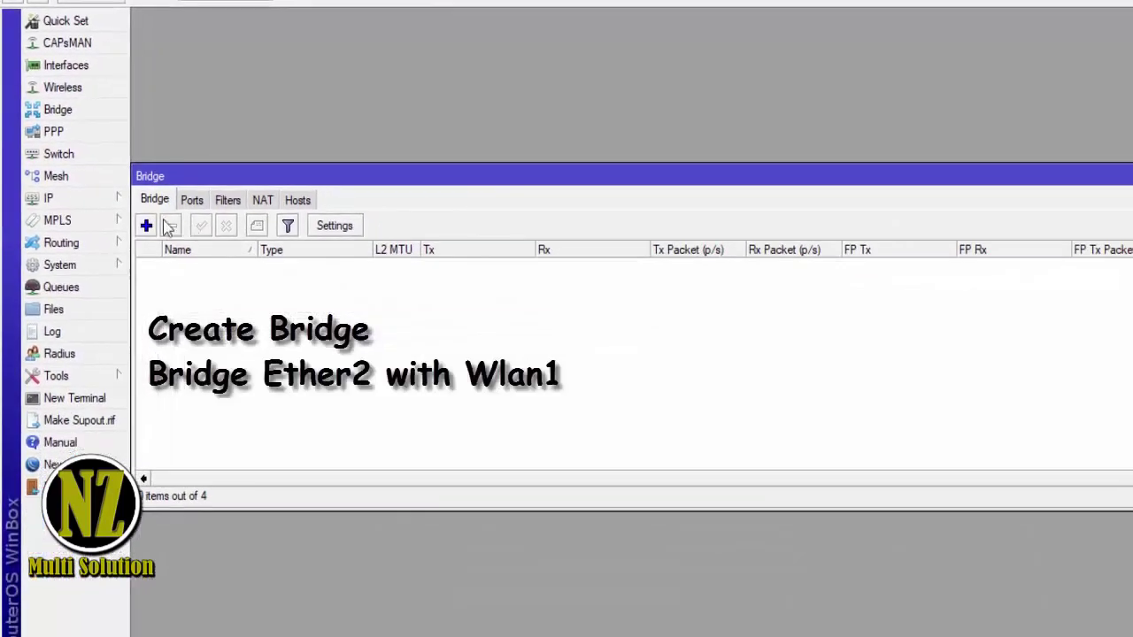
{"action": "left_click", "coordinate": [146, 226]}
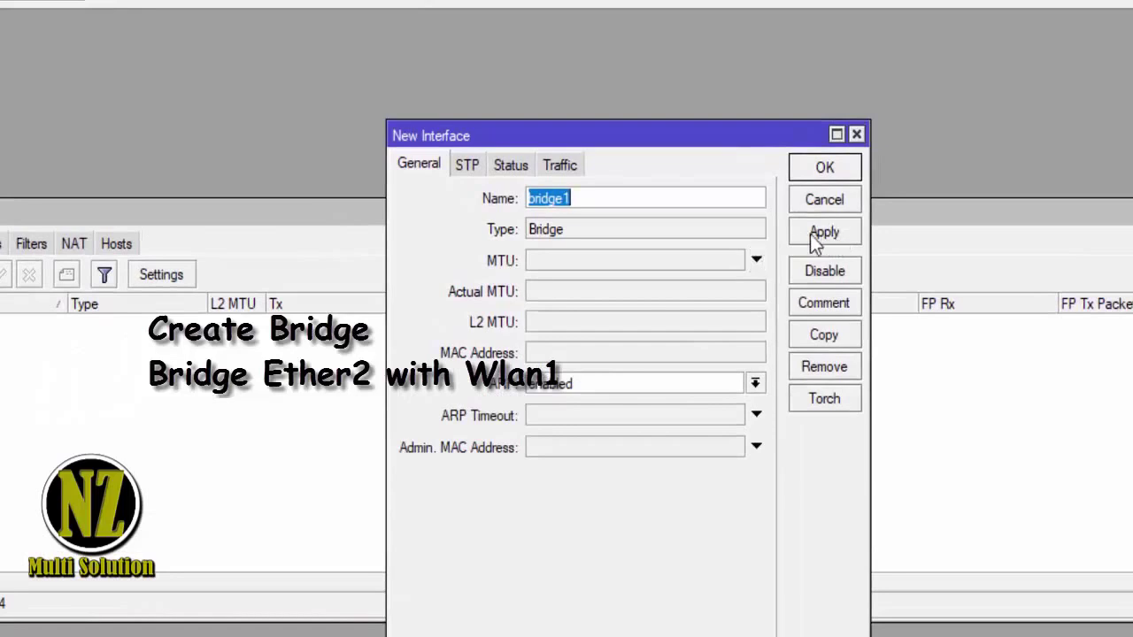
{"action": "left_click", "coordinate": [665, 201]}
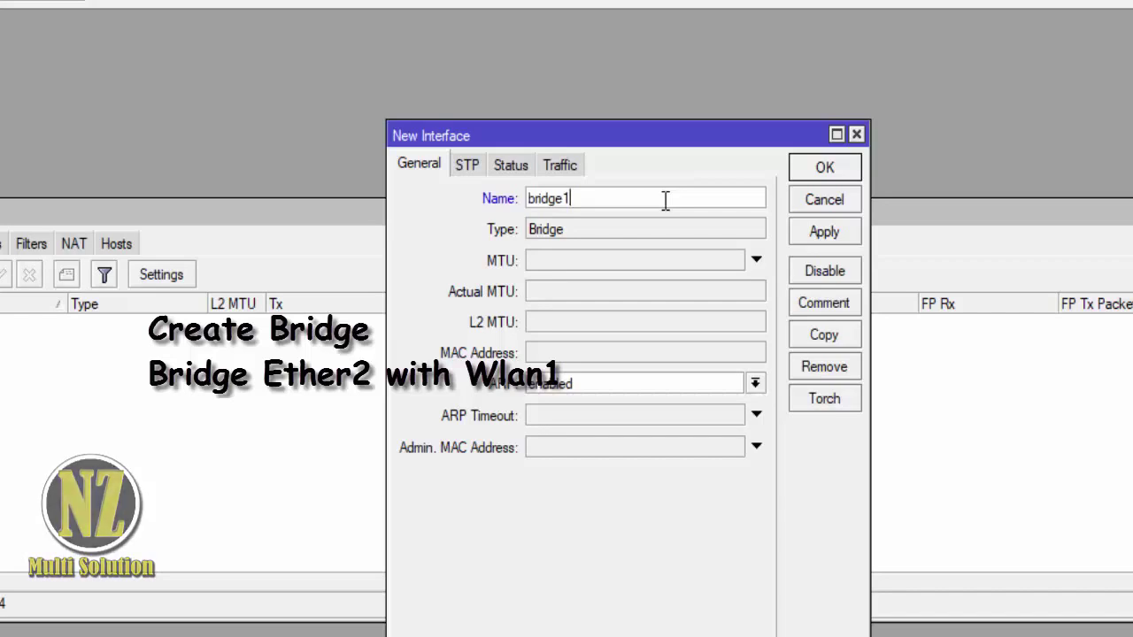
{"action": "left_click", "coordinate": [817, 231]}
{"action": "left_click", "coordinate": [834, 190]}
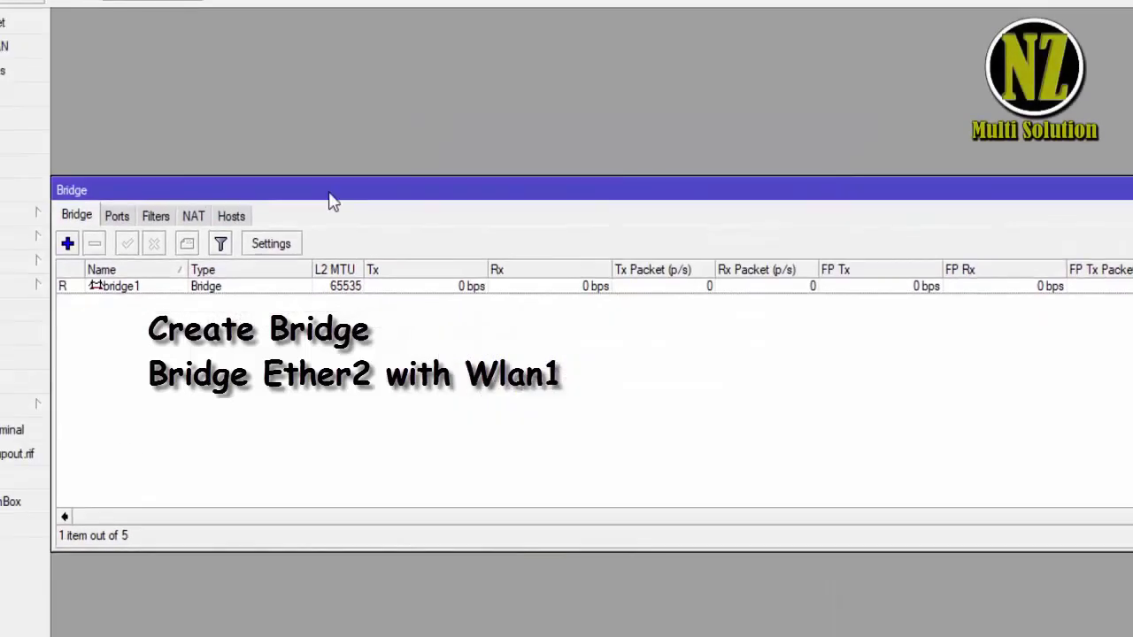
- Add ether2_Master as a port of bridge1
{"action": "left_click", "coordinate": [21, 237]}
{"action": "left_click", "coordinate": [146, 226]}
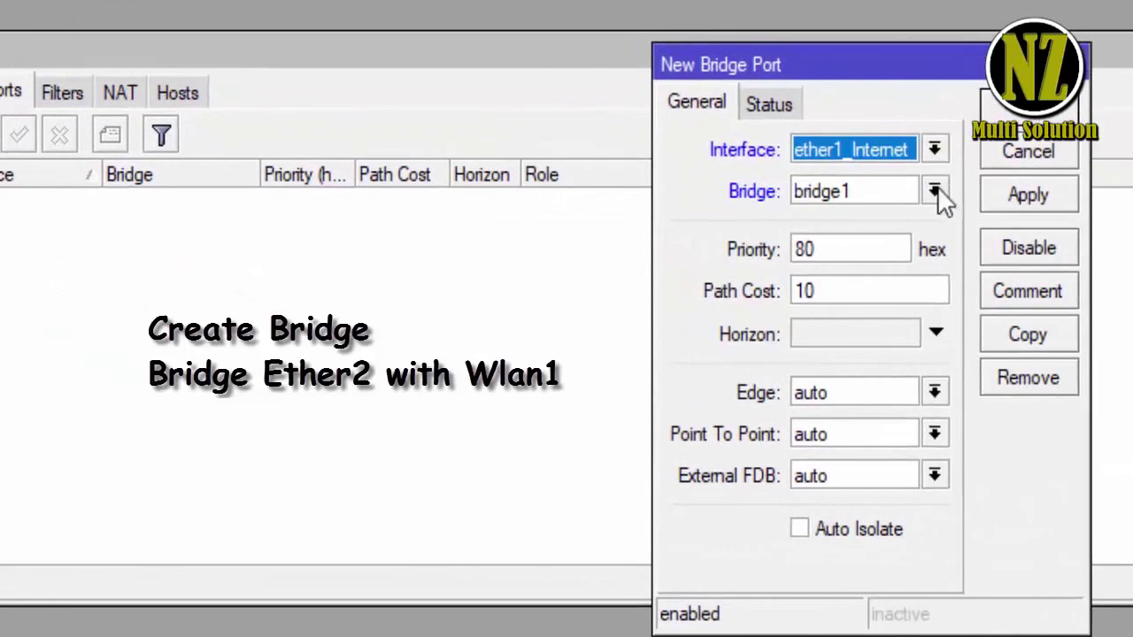
{"action": "left_click", "coordinate": [937, 189]}
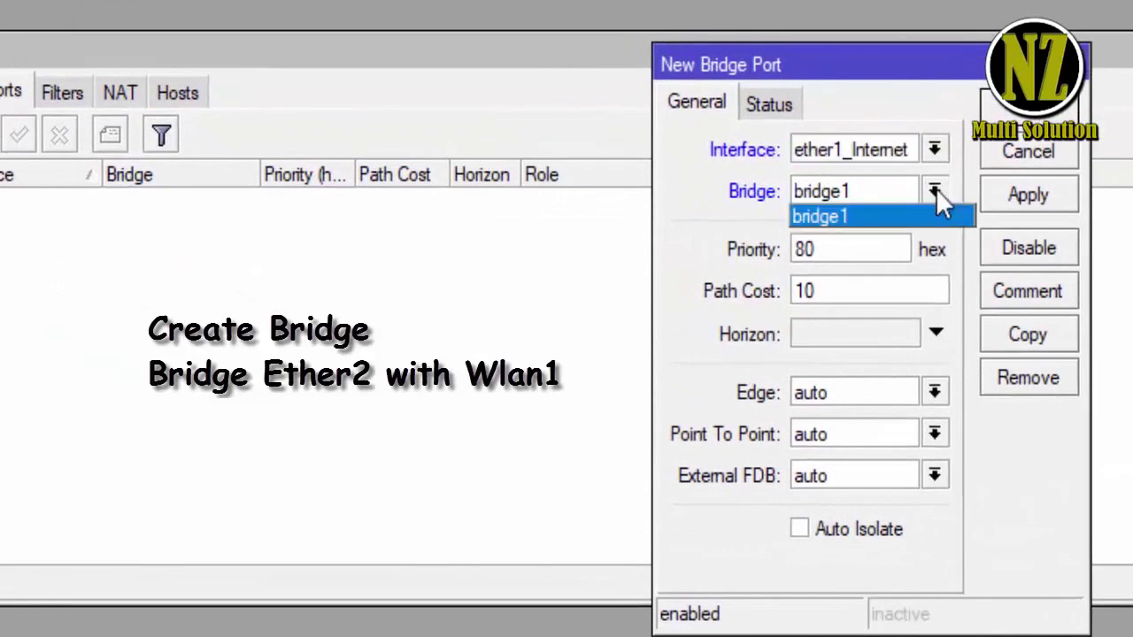
{"action": "left_click", "coordinate": [931, 184]}
{"action": "left_click", "coordinate": [932, 155]}
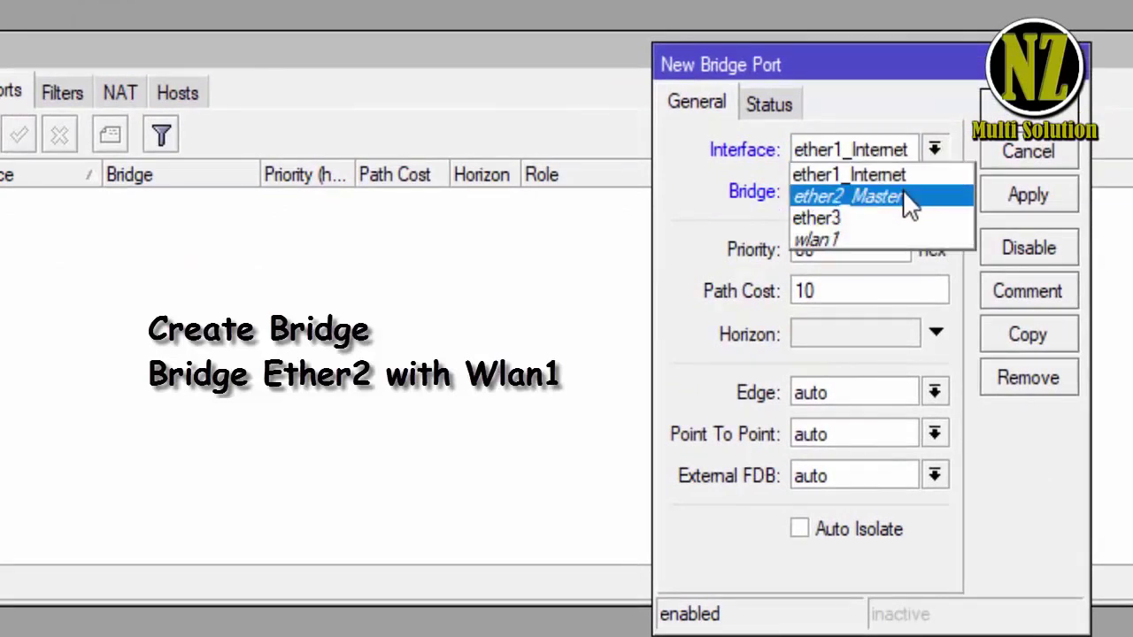
{"action": "left_click", "coordinate": [904, 199]}
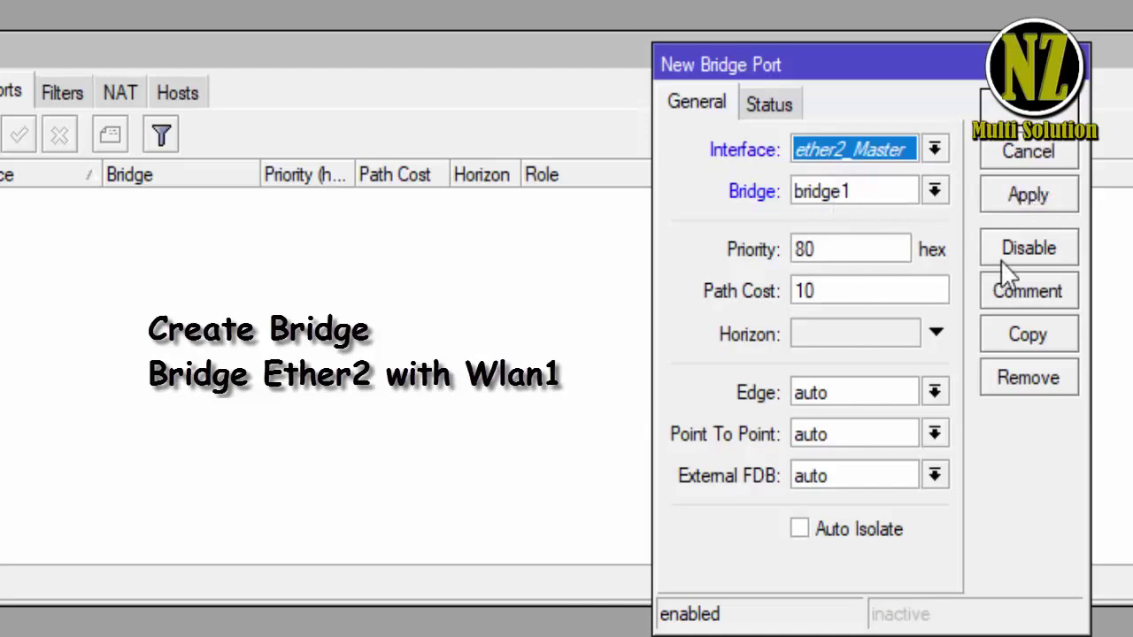
{"action": "left_click", "coordinate": [1036, 204]}
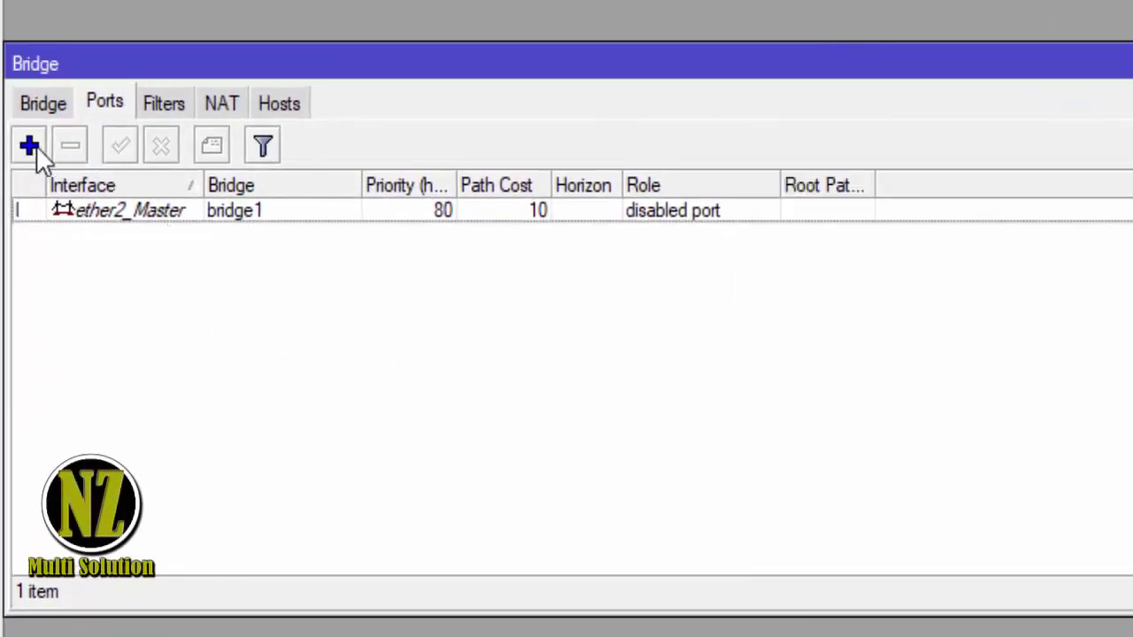
- Add wlan1 as a second bridge1 port and check both entries in the port list
{"action": "left_click", "coordinate": [29, 146]}
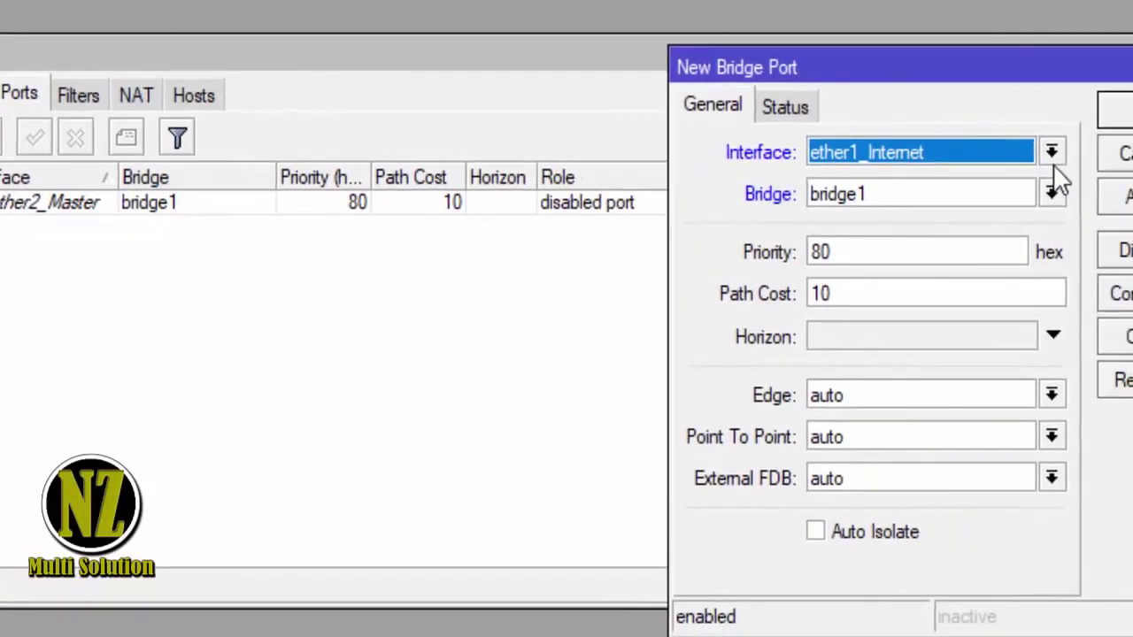
{"action": "left_click", "coordinate": [1131, 160]}
{"action": "left_click", "coordinate": [908, 235]}
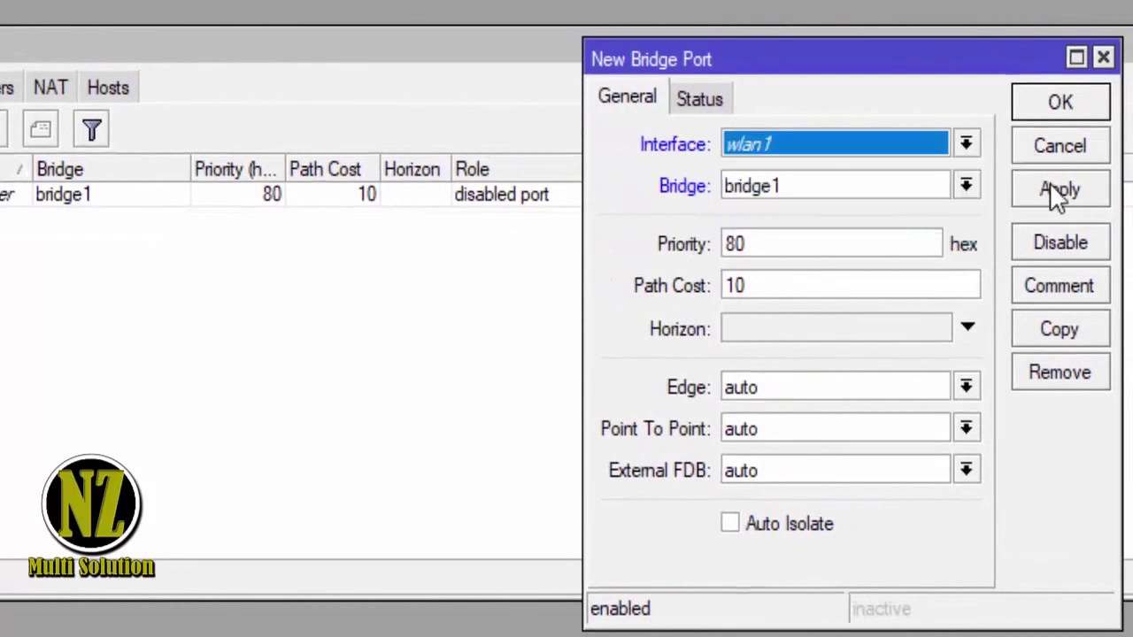
{"action": "left_click", "coordinate": [1051, 191]}
{"action": "left_click", "coordinate": [1060, 102]}
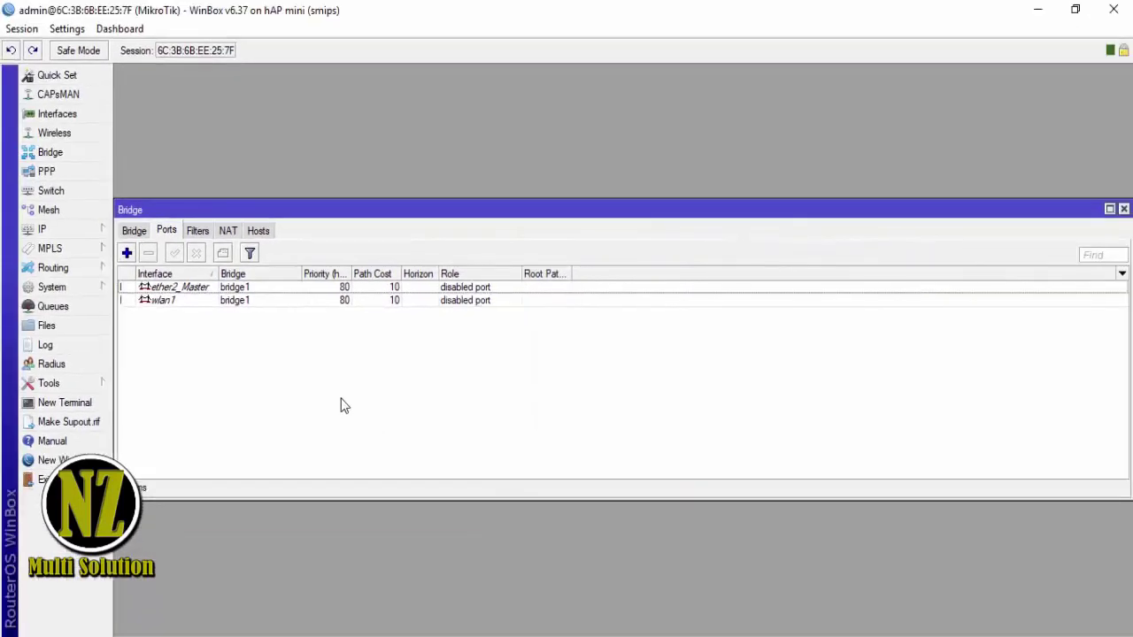
{"action": "left_click", "coordinate": [229, 232]}
{"action": "left_click", "coordinate": [168, 231]}
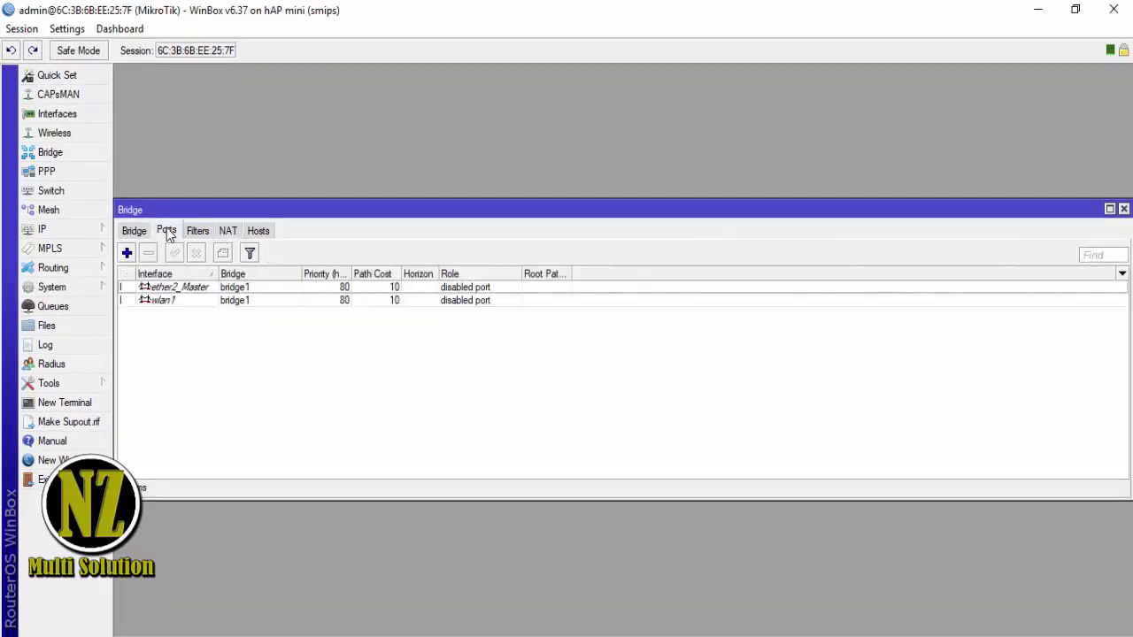
{"action": "left_click", "coordinate": [166, 290]}
{"action": "left_click", "coordinate": [166, 301]}
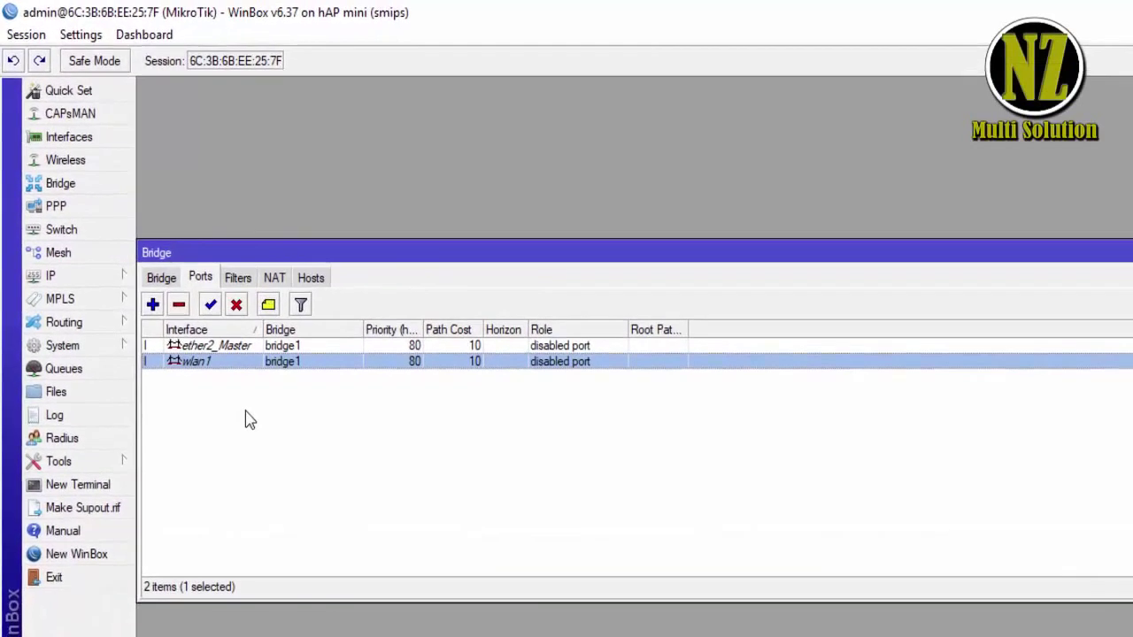
- Assign address 192.168.10.1/24 to interface bridge1 under IP > Addresses
{"action": "left_click", "coordinate": [113, 290]}
{"action": "left_click", "coordinate": [217, 304]}
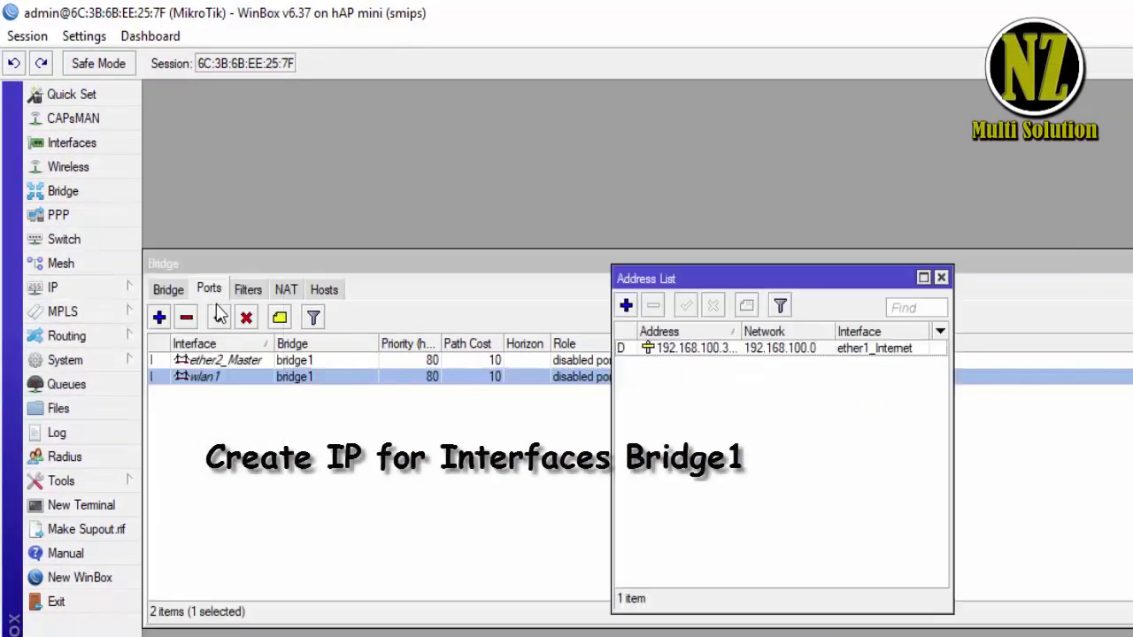
{"action": "left_click", "coordinate": [626, 308]}
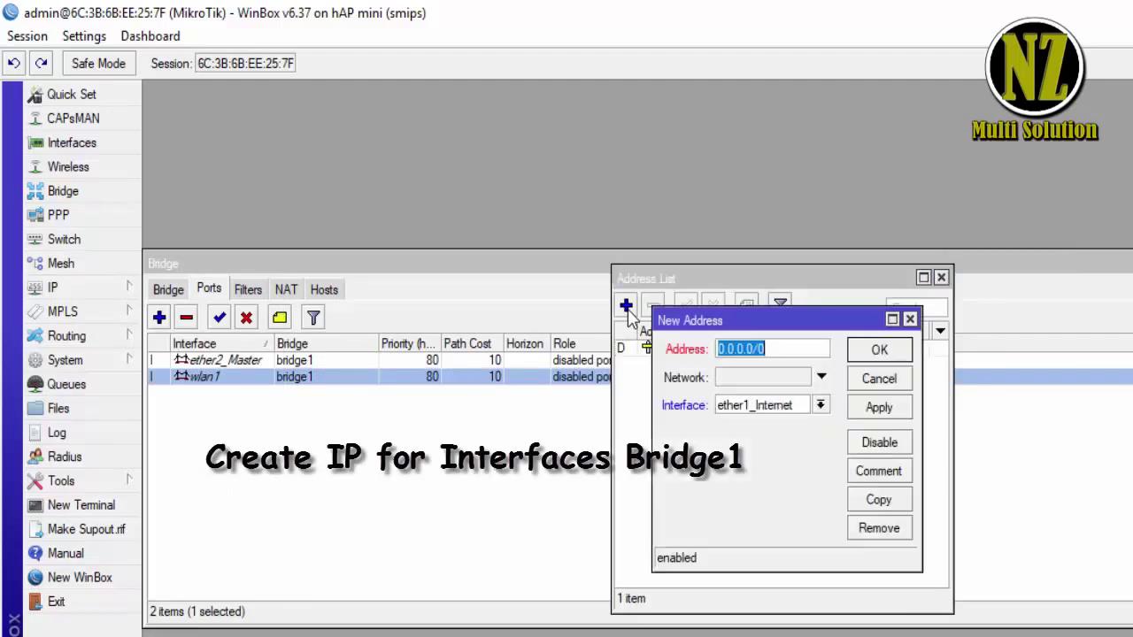
{"action": "left_click", "coordinate": [821, 405]}
{"action": "left_click", "coordinate": [805, 421]}
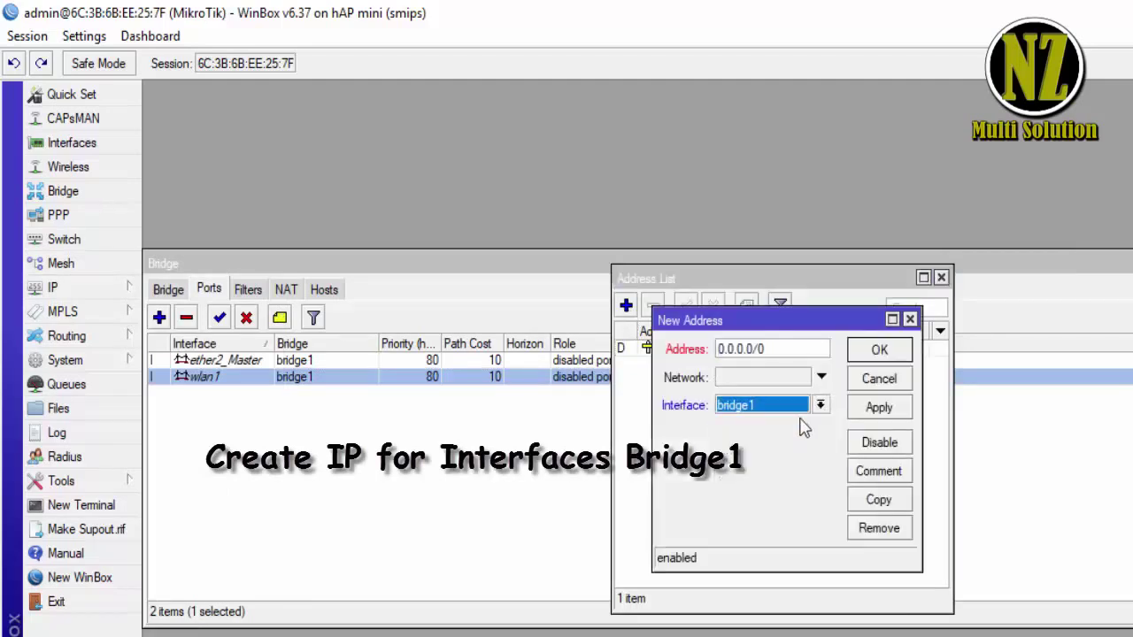
{"action": "double_click", "coordinate": [764, 349]}
{"action": "type", "text": "192.168."}
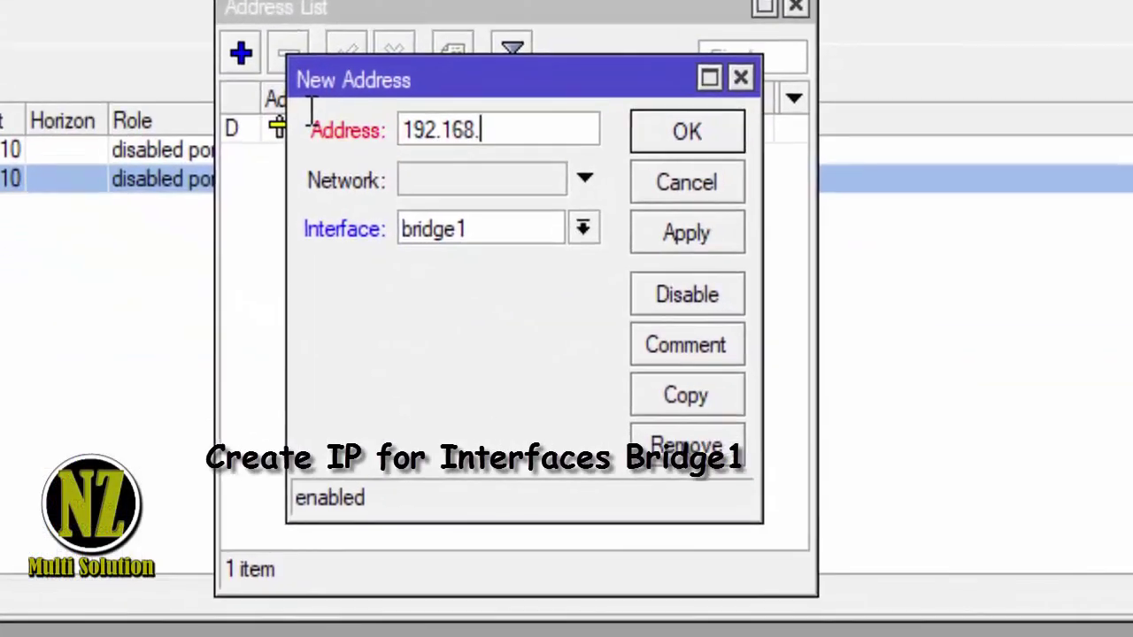
{"action": "type", "text": "100"}
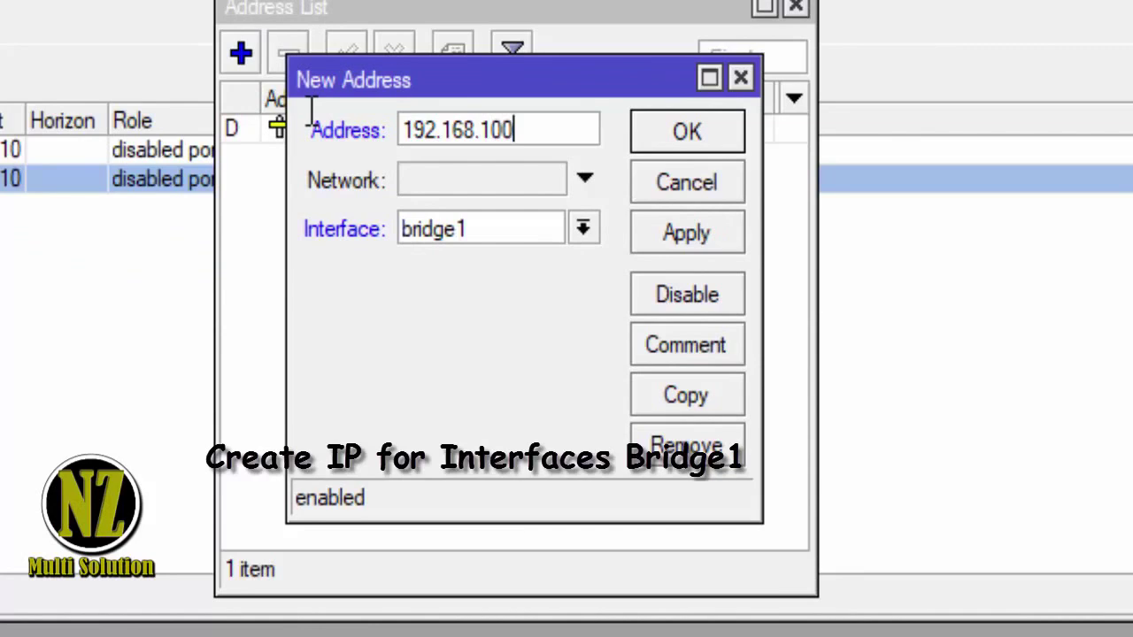
{"action": "type", "text": ".1"}
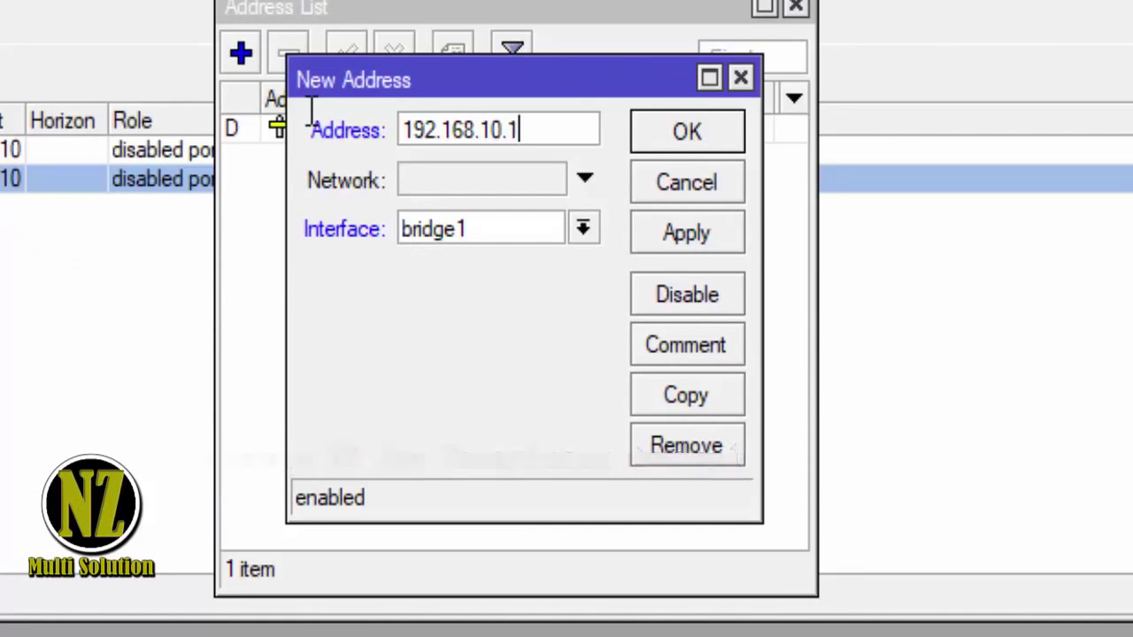
{"action": "type", "text": "/24"}
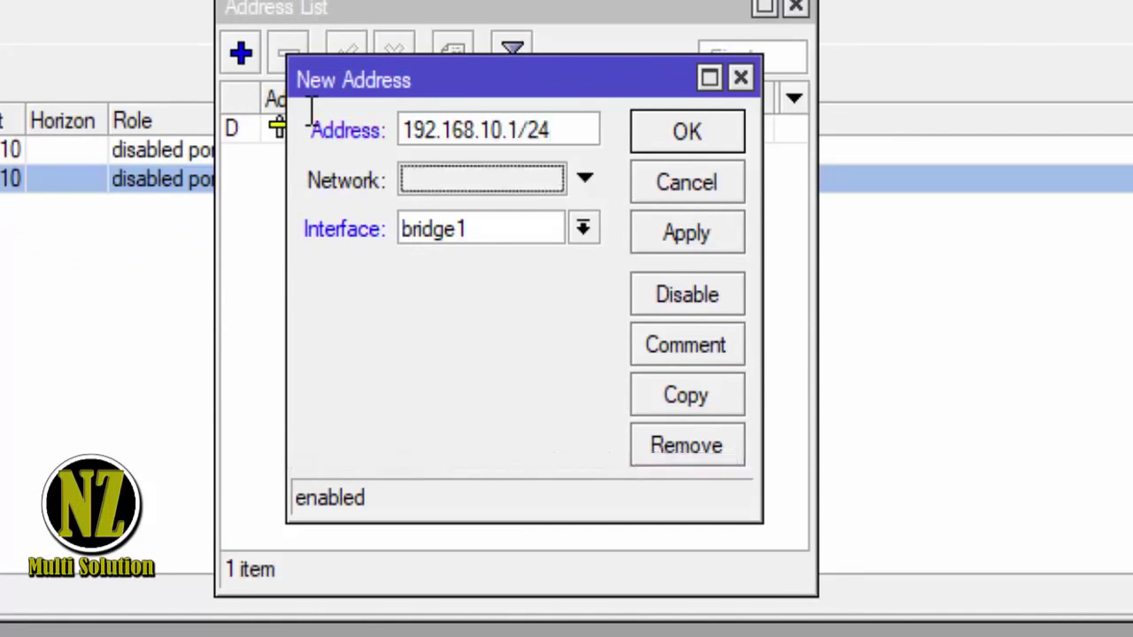
{"action": "left_click", "coordinate": [689, 232]}
{"action": "left_click", "coordinate": [685, 142]}
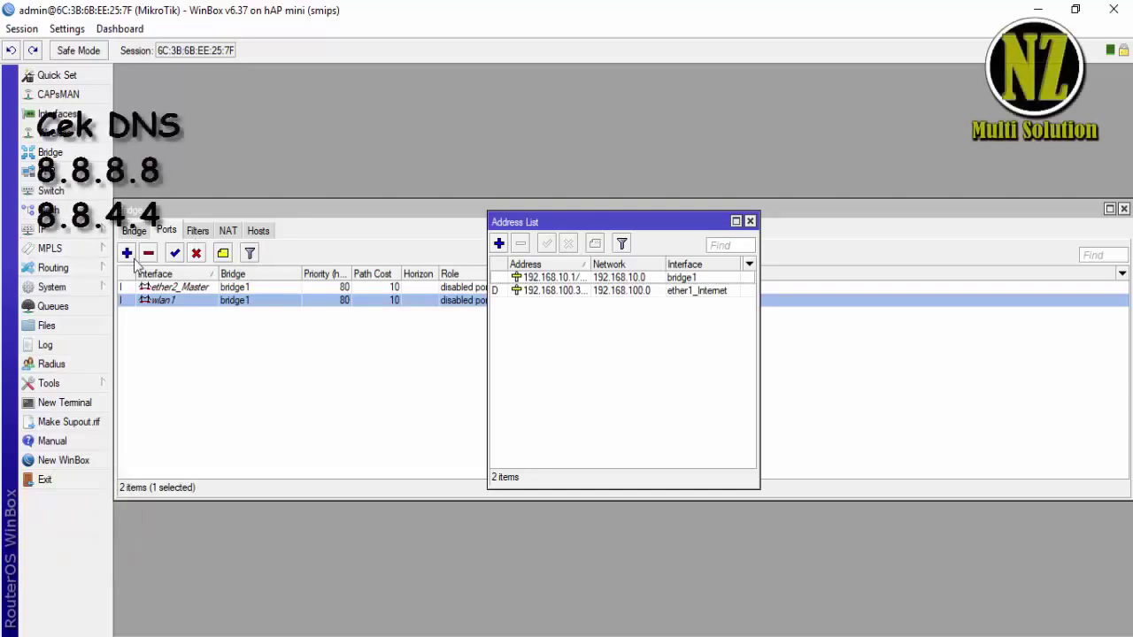
{"action": "left_click", "coordinate": [97, 230]}
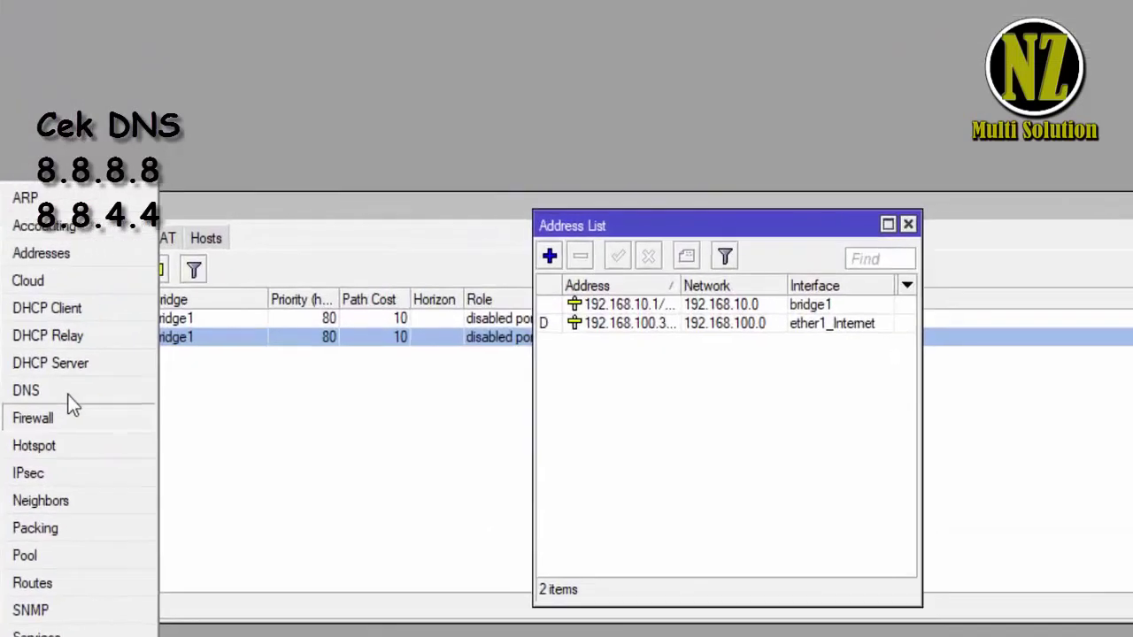
{"action": "left_click", "coordinate": [132, 337]}
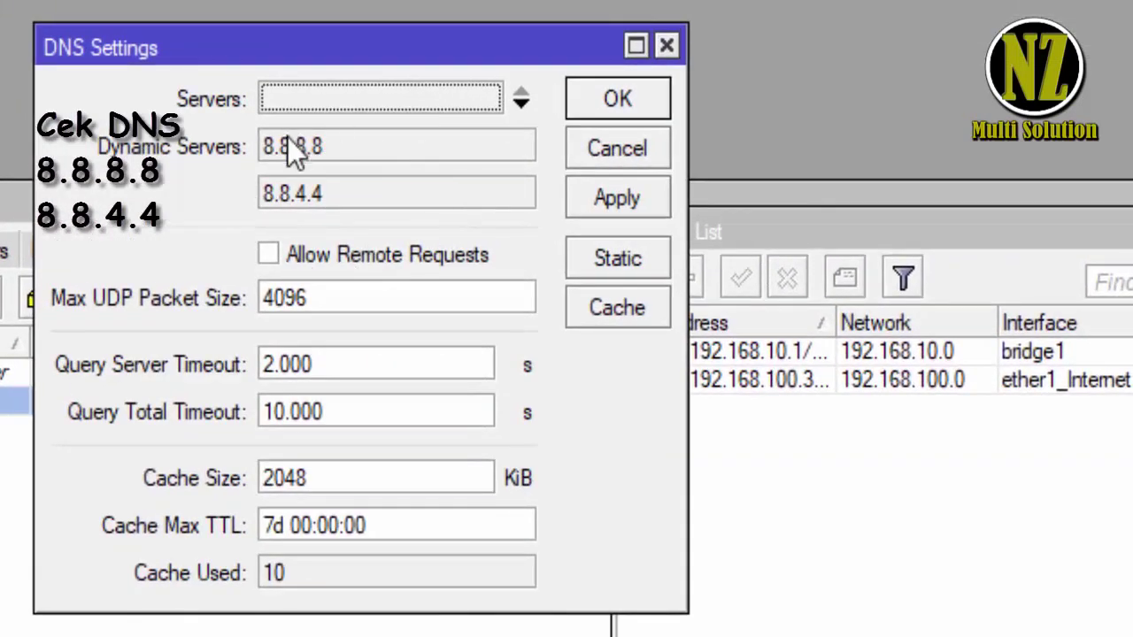
{"action": "left_click", "coordinate": [602, 199]}
{"action": "left_click", "coordinate": [609, 99]}
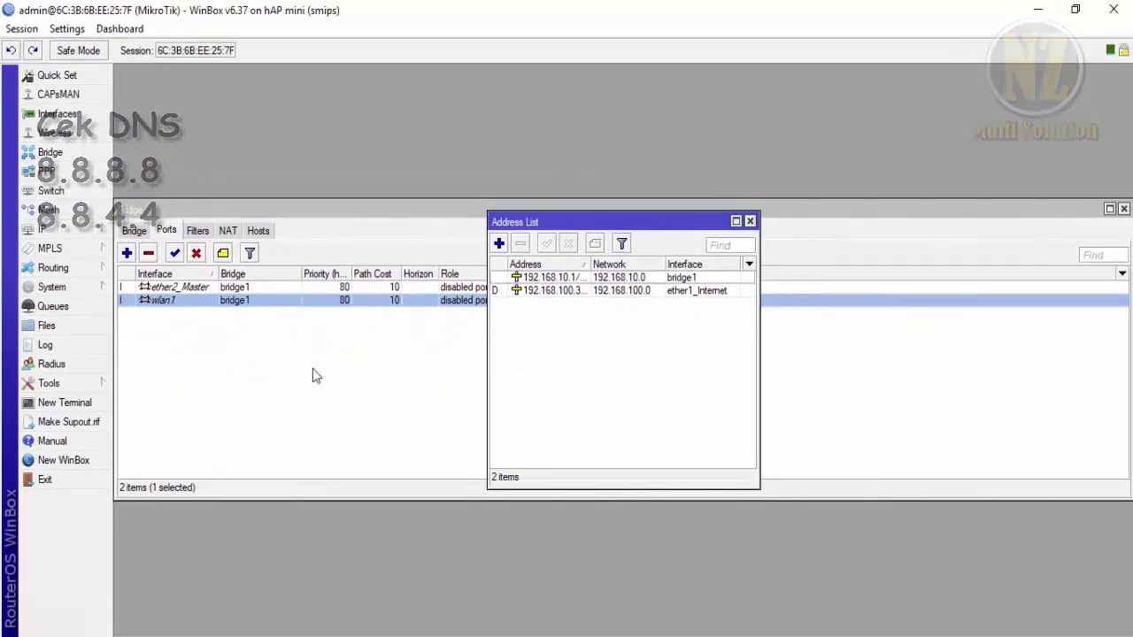
- Launch DHCP Setup and choose bridge1 as the DHCP server interface
{"action": "left_click", "coordinate": [100, 232]}
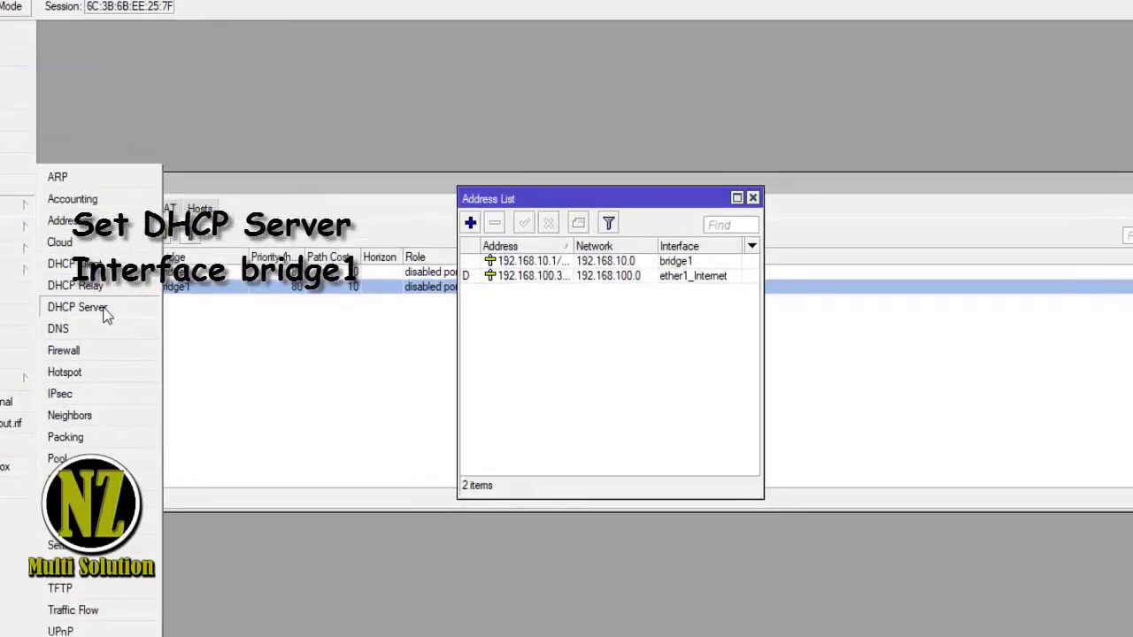
{"action": "left_click", "coordinate": [149, 318]}
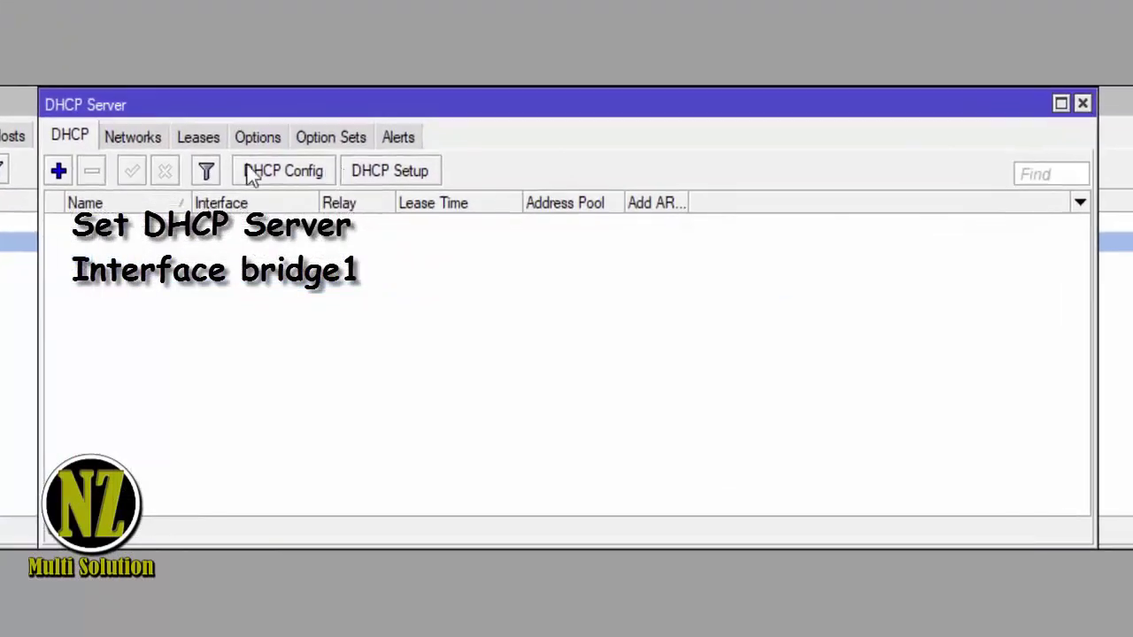
{"action": "left_click", "coordinate": [424, 192]}
{"action": "left_click", "coordinate": [623, 315]}
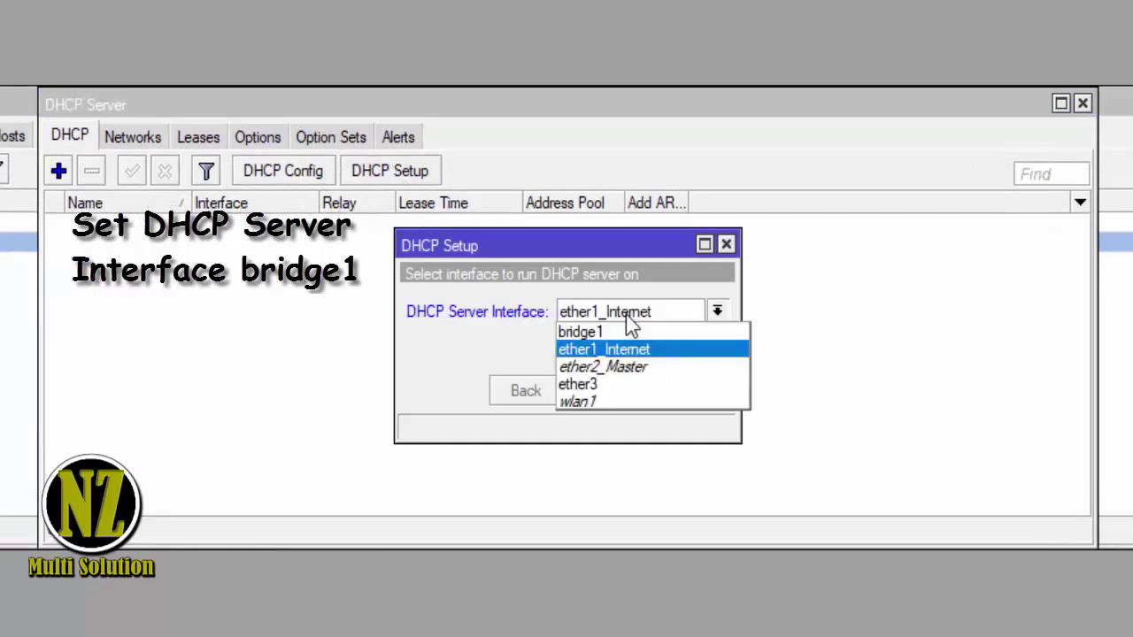
{"action": "left_click", "coordinate": [638, 350]}
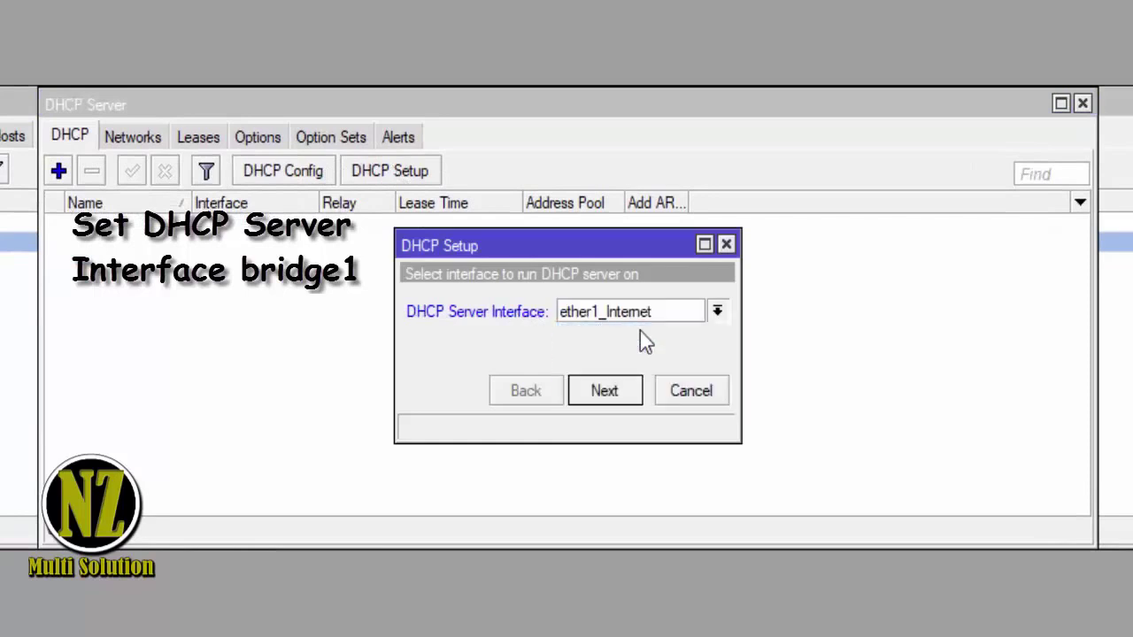
{"action": "left_click", "coordinate": [624, 392]}
- Accept the address space, gateway 192.168.10.1, address range and 00:10:00 lease to finish
{"action": "left_click", "coordinate": [605, 391]}
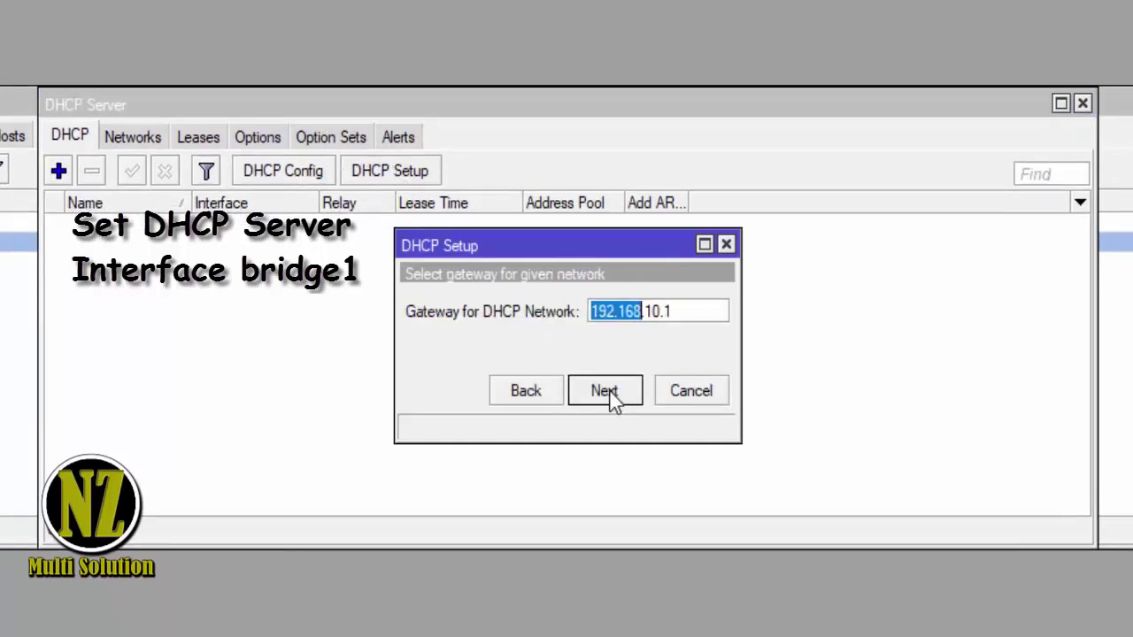
{"action": "left_click", "coordinate": [606, 392]}
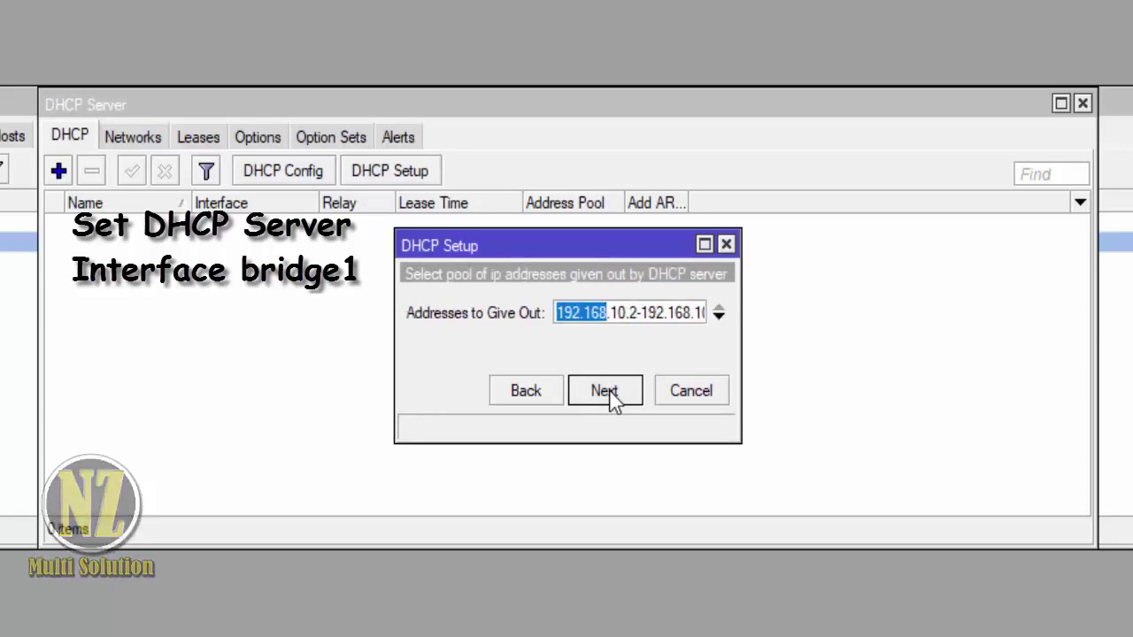
{"action": "left_click", "coordinate": [606, 391]}
{"action": "left_click", "coordinate": [605, 391]}
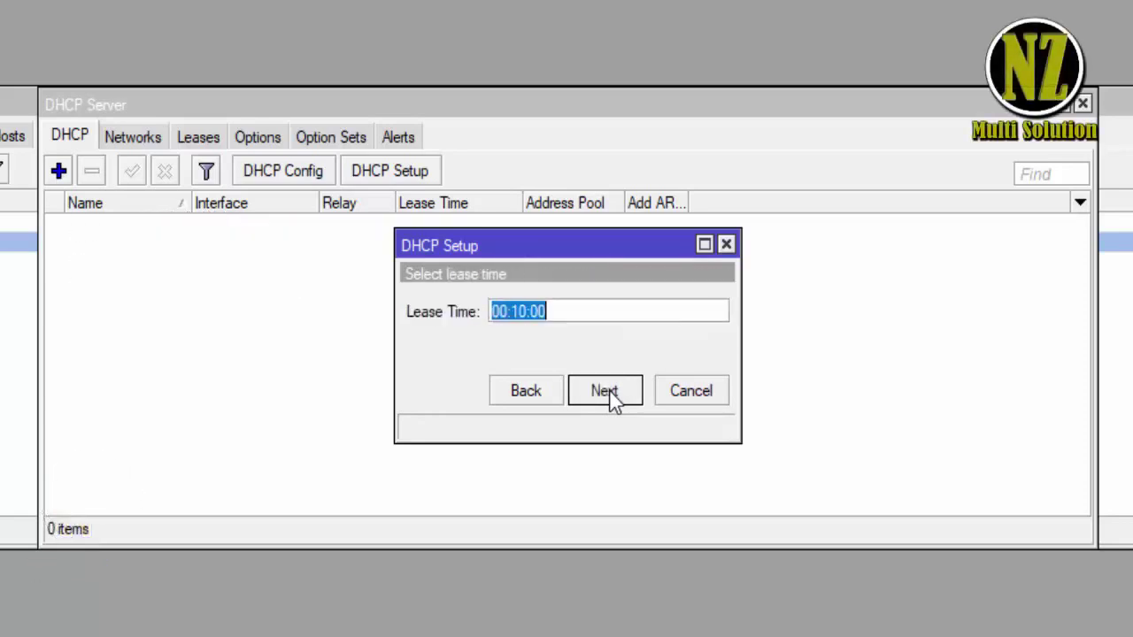
{"action": "left_click", "coordinate": [610, 395]}
{"action": "left_click", "coordinate": [574, 321]}
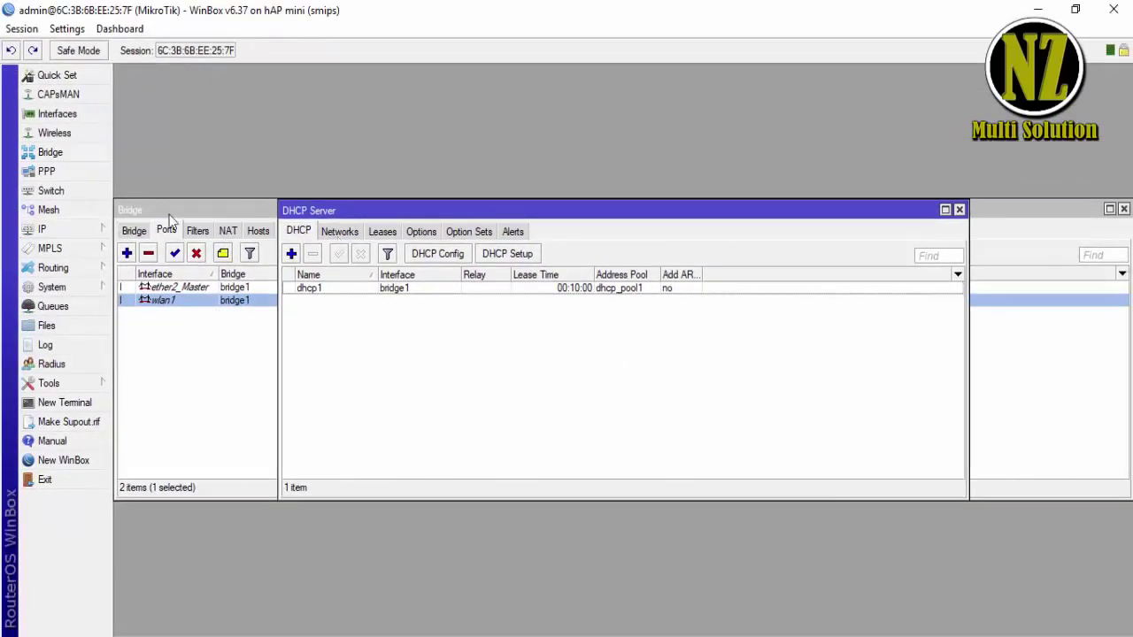
{"action": "left_click", "coordinate": [77, 232]}
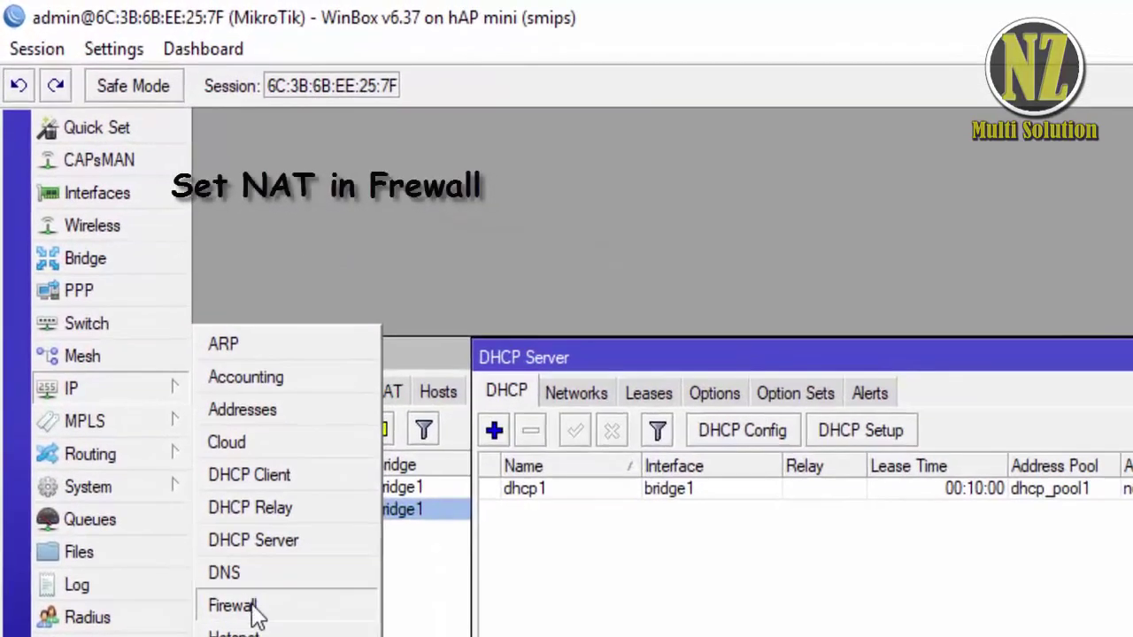
- Create a new firewall NAT rule with Out. Interface ether1_Internet
{"action": "left_click", "coordinate": [149, 381]}
{"action": "left_click", "coordinate": [587, 396]}
{"action": "left_click", "coordinate": [639, 396]}
{"action": "left_click", "coordinate": [581, 396]}
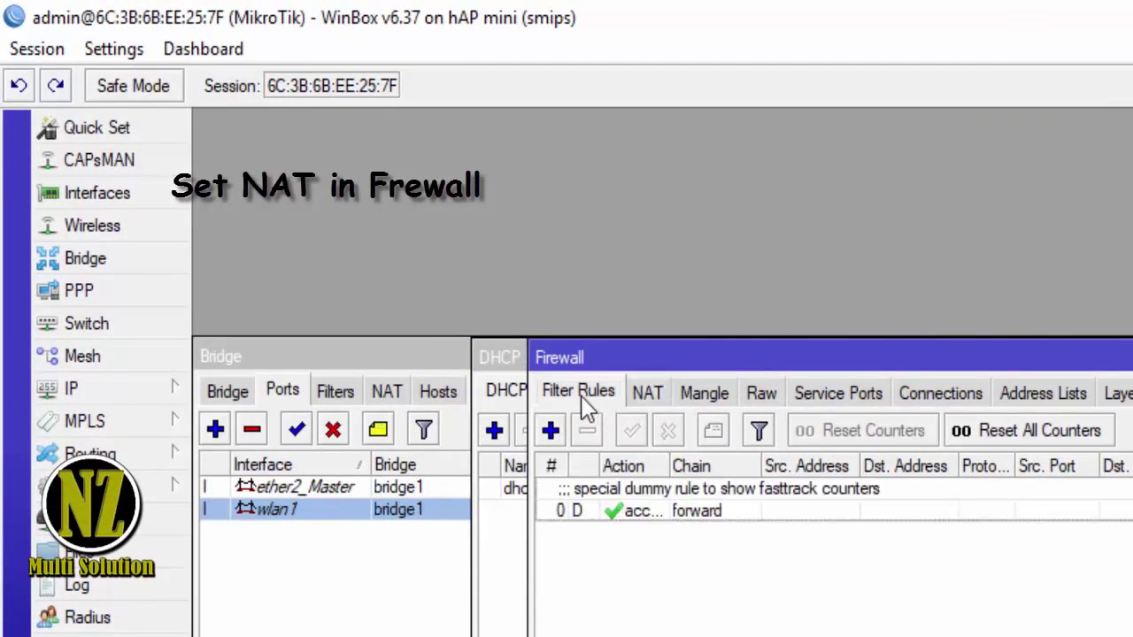
{"action": "left_click", "coordinate": [643, 399]}
{"action": "left_click", "coordinate": [406, 401]}
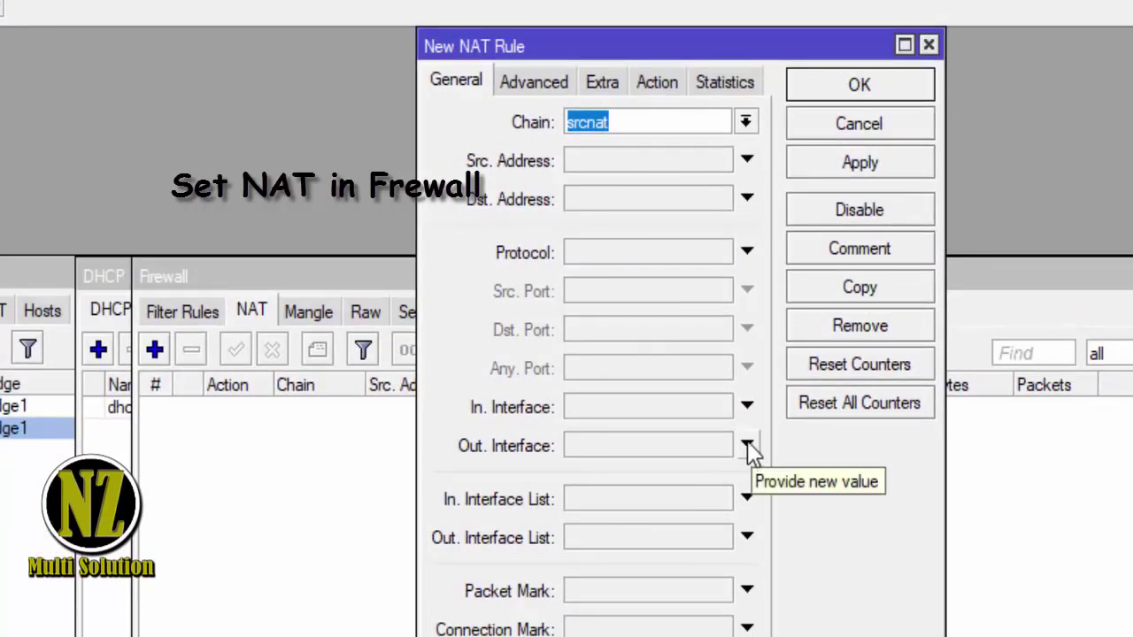
{"action": "left_click", "coordinate": [747, 446]}
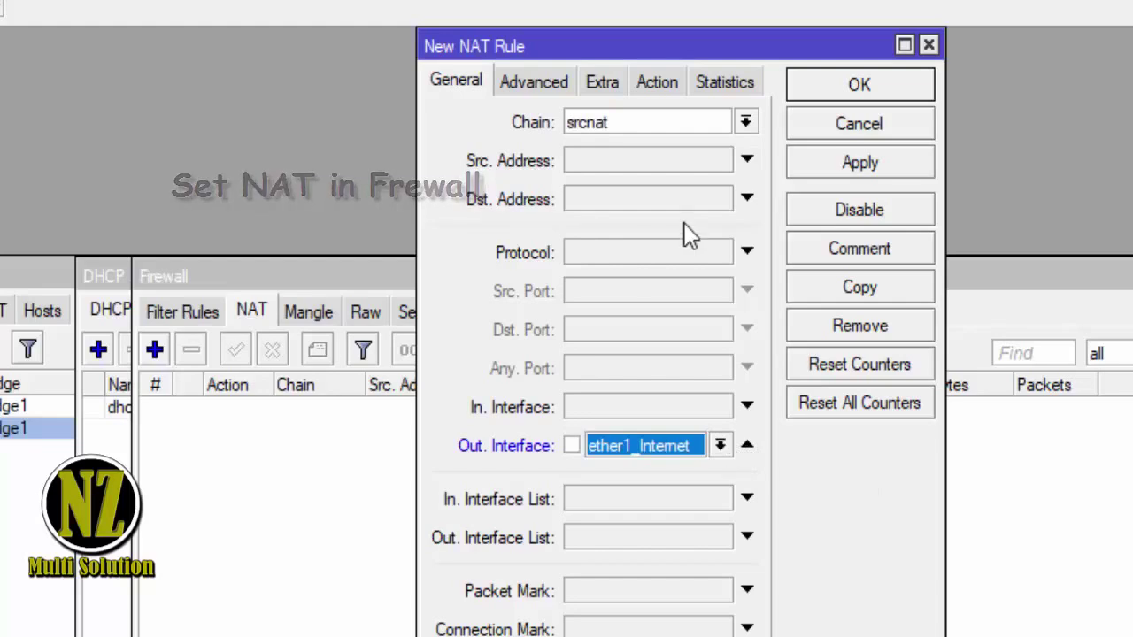
- Set the NAT rule's action to masquerade and save it
{"action": "left_click", "coordinate": [611, 84]}
{"action": "left_click", "coordinate": [653, 82]}
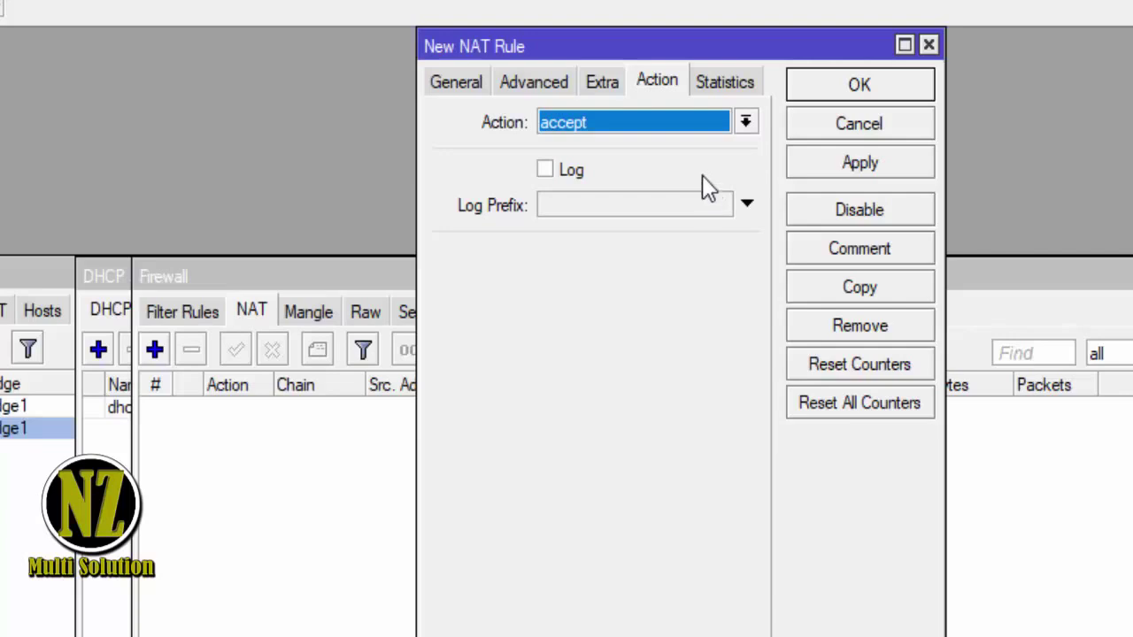
{"action": "left_click", "coordinate": [745, 122]}
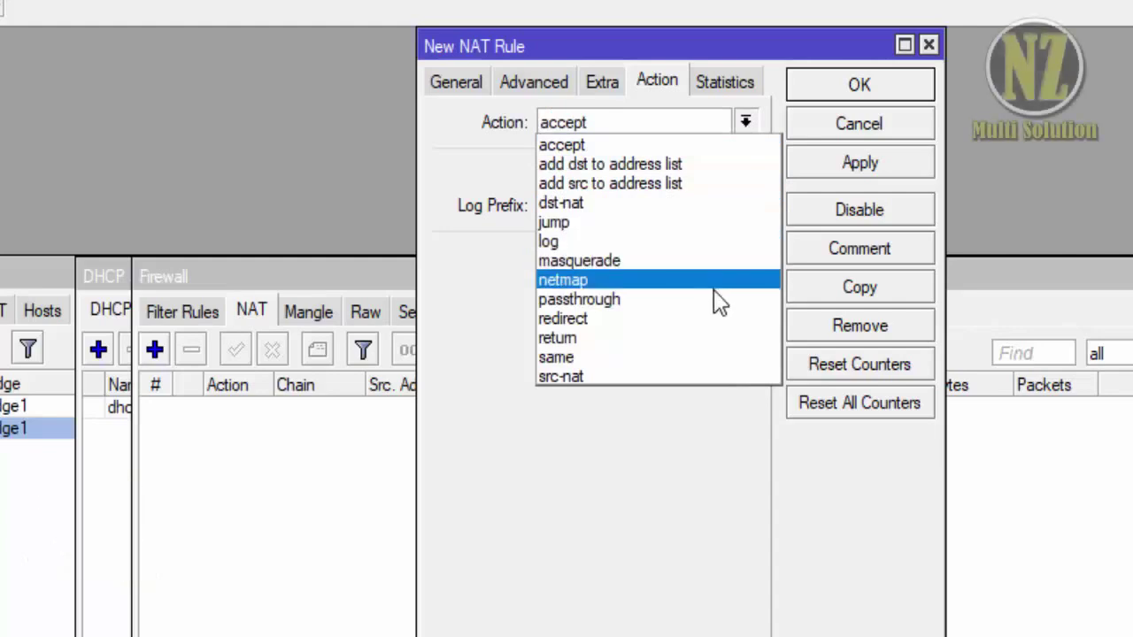
{"action": "left_click", "coordinate": [620, 261]}
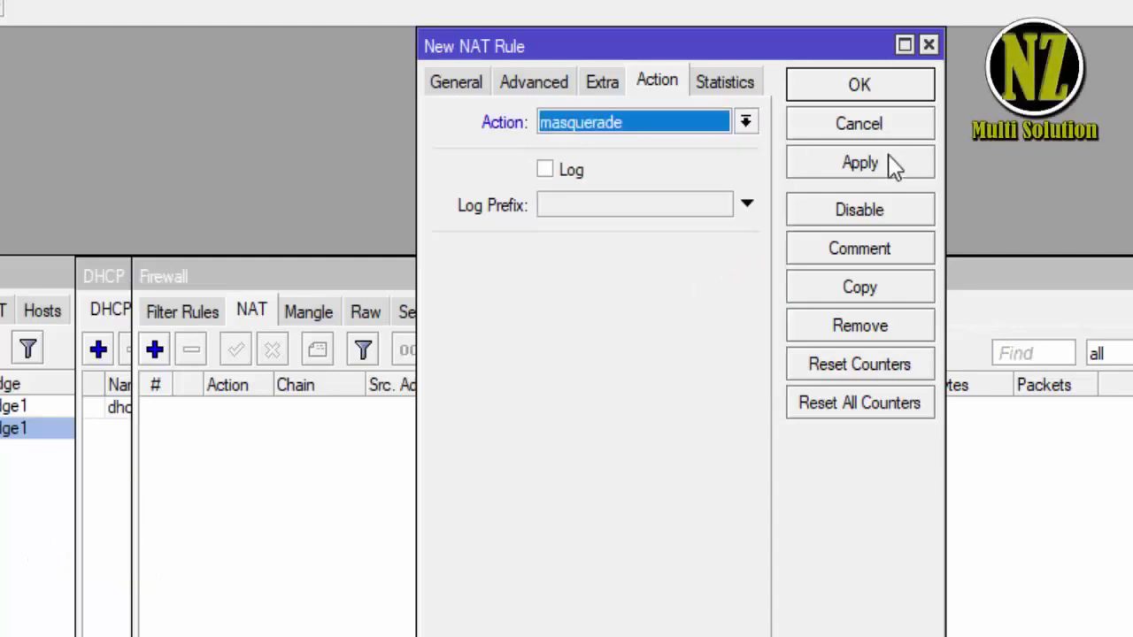
{"action": "left_click", "coordinate": [888, 158]}
{"action": "left_click", "coordinate": [859, 85]}
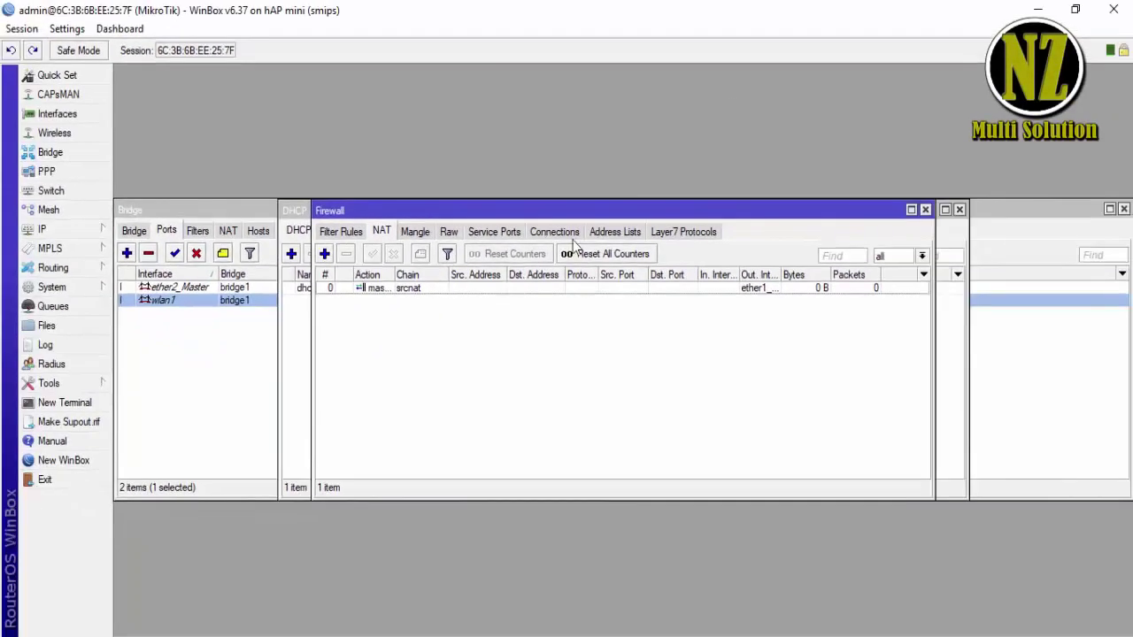
- Review the masquerade rule's general and advanced settings, closing it unchanged
{"action": "double_click", "coordinate": [389, 290]}
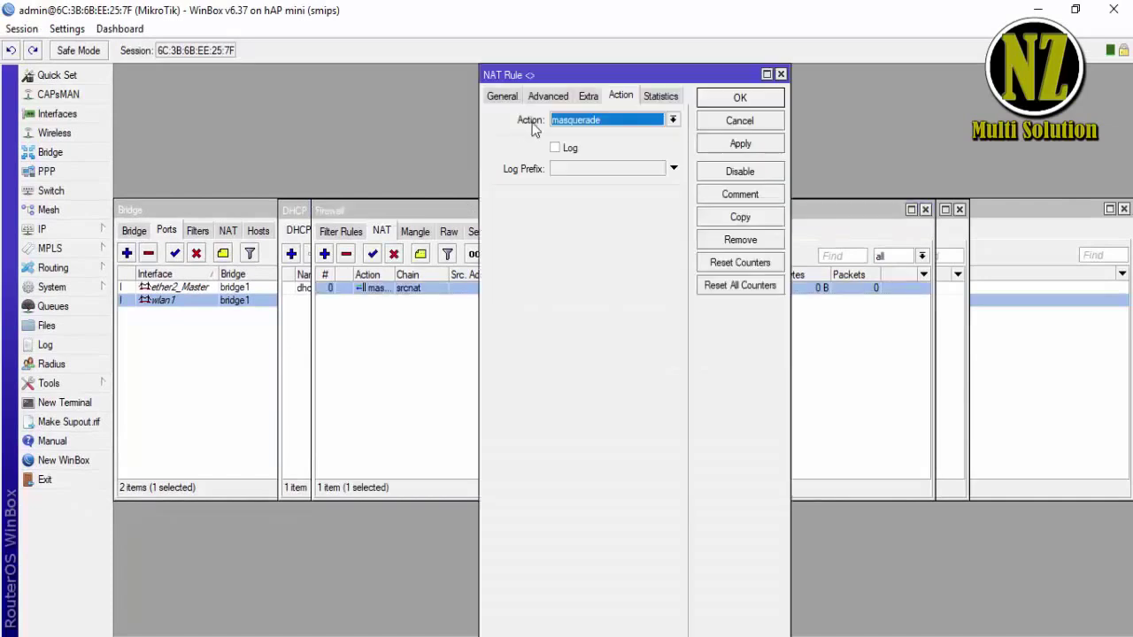
{"action": "left_click", "coordinate": [502, 96]}
{"action": "left_click", "coordinate": [551, 97]}
{"action": "left_click", "coordinate": [497, 98]}
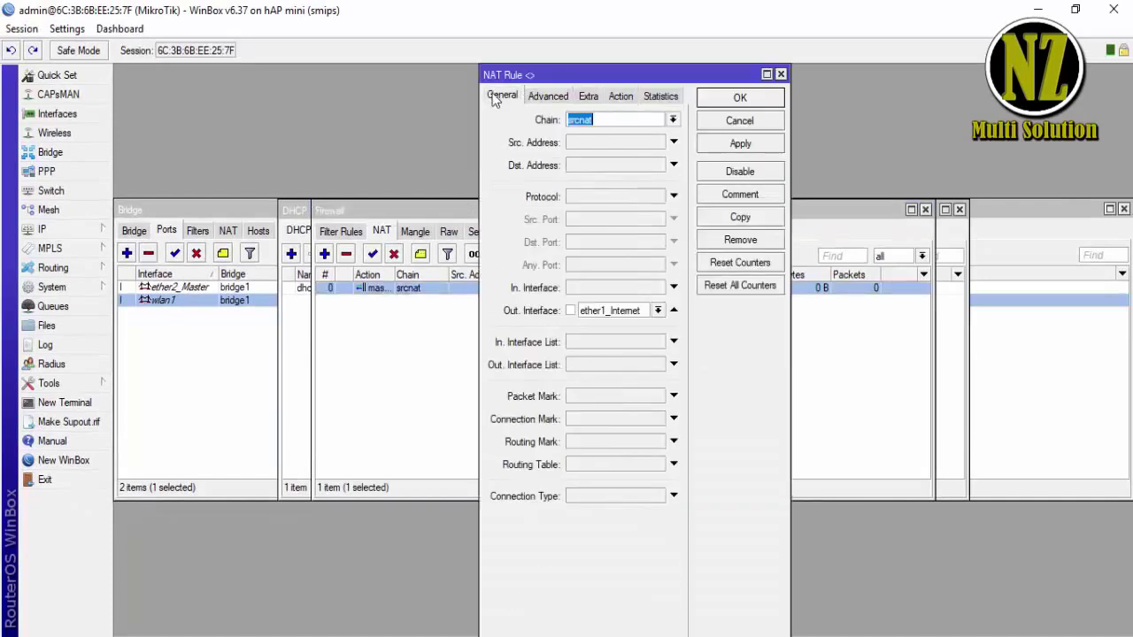
{"action": "left_click", "coordinate": [745, 118]}
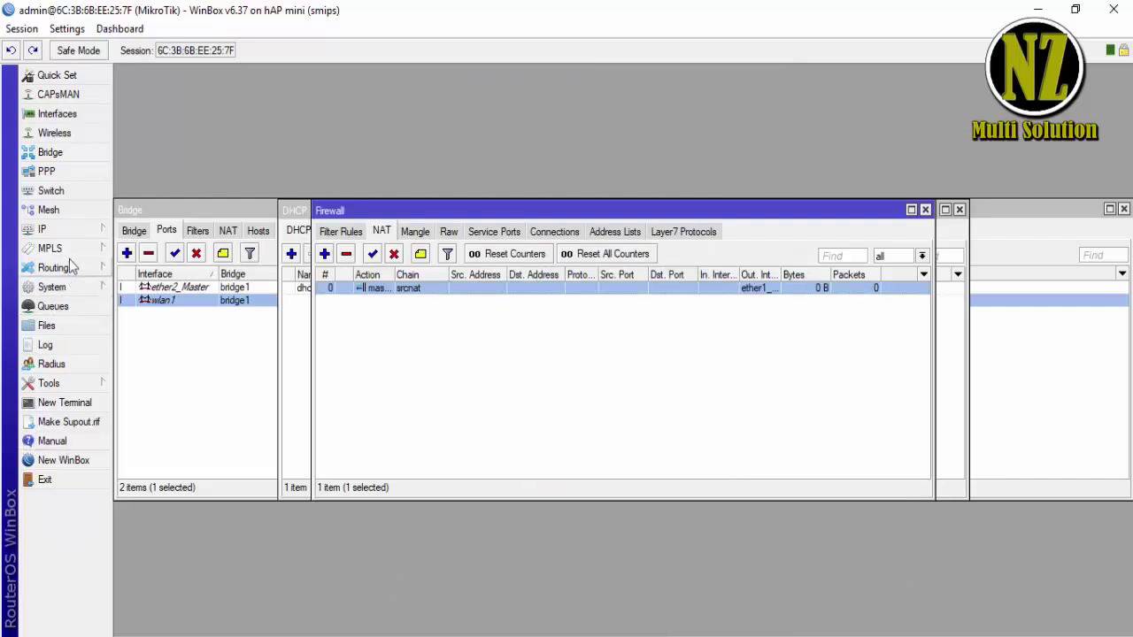
{"action": "left_click", "coordinate": [53, 230]}
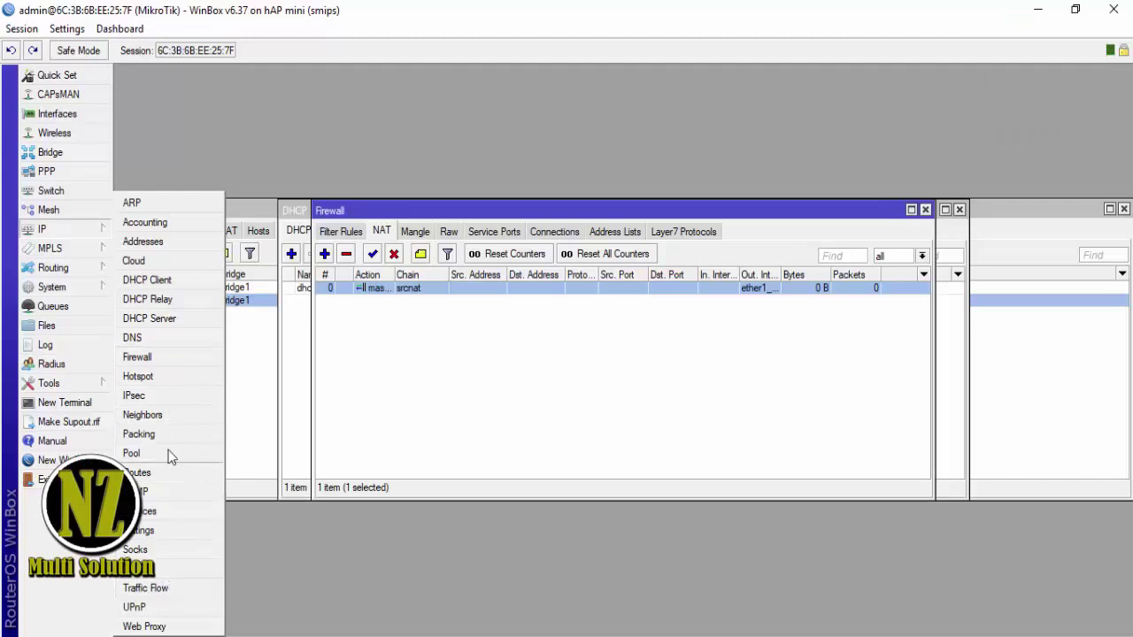
- Set wlan1 to ap bridge mode on the 2GHz-B/G/N band
{"action": "left_click", "coordinate": [503, 361]}
{"action": "left_click", "coordinate": [299, 330]}
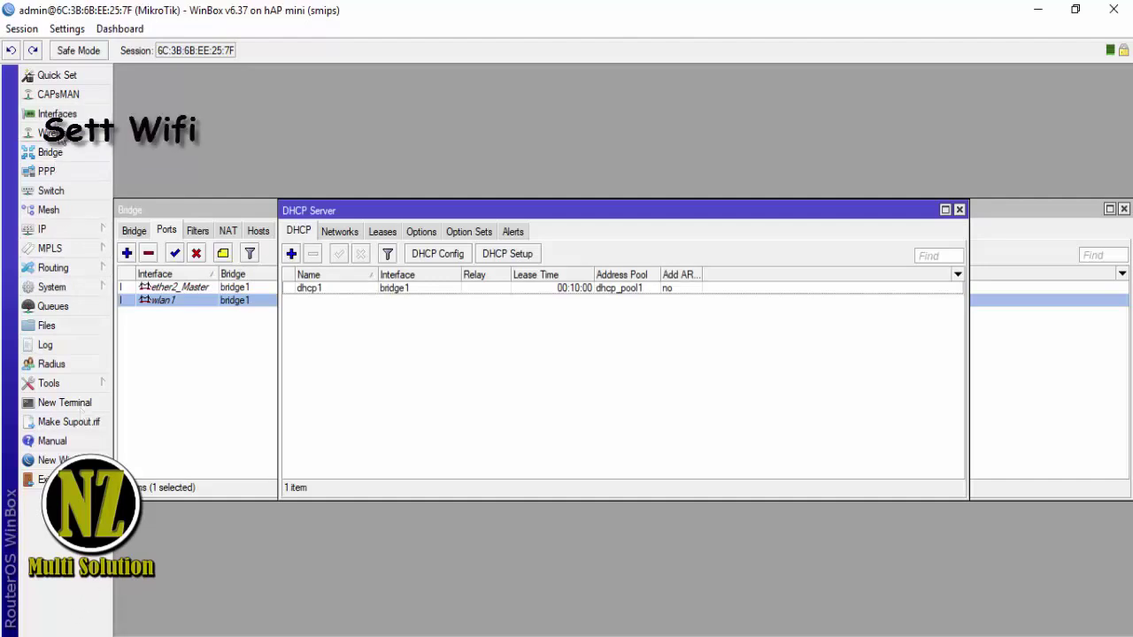
{"action": "left_click", "coordinate": [61, 137]}
{"action": "double_click", "coordinate": [248, 301]}
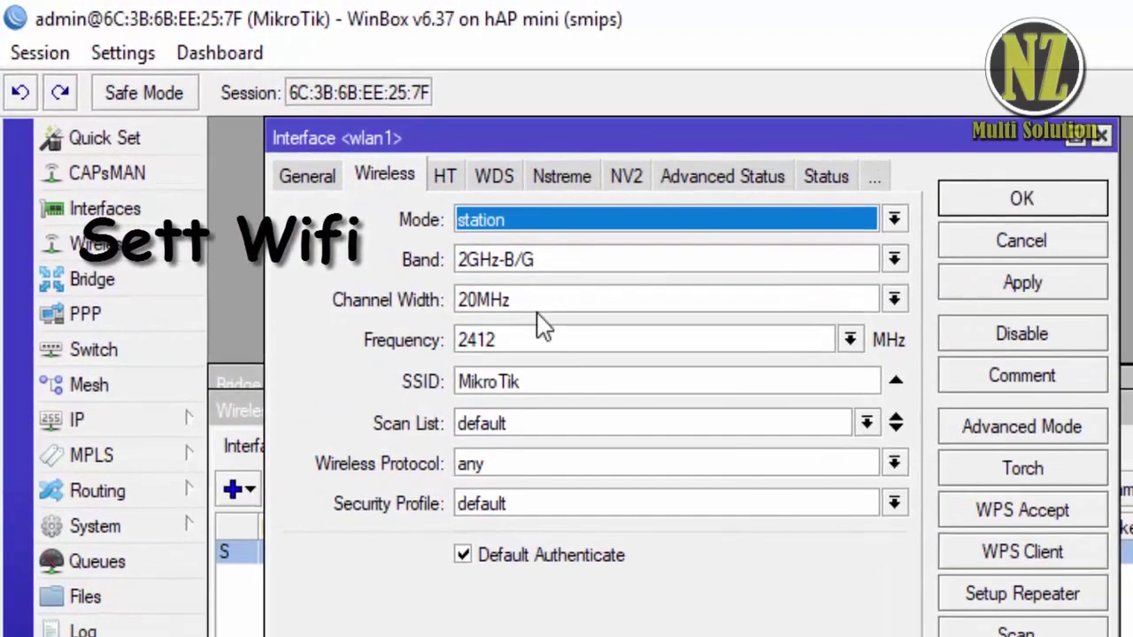
{"action": "left_click", "coordinate": [894, 221]}
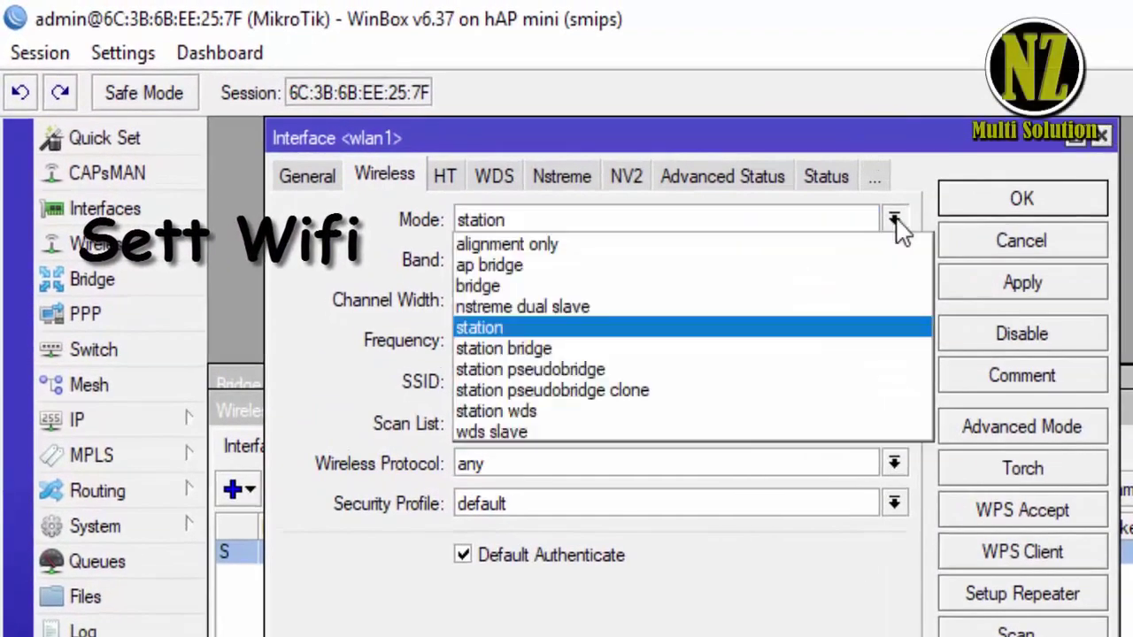
{"action": "left_click", "coordinate": [770, 261]}
{"action": "left_click", "coordinate": [893, 260]}
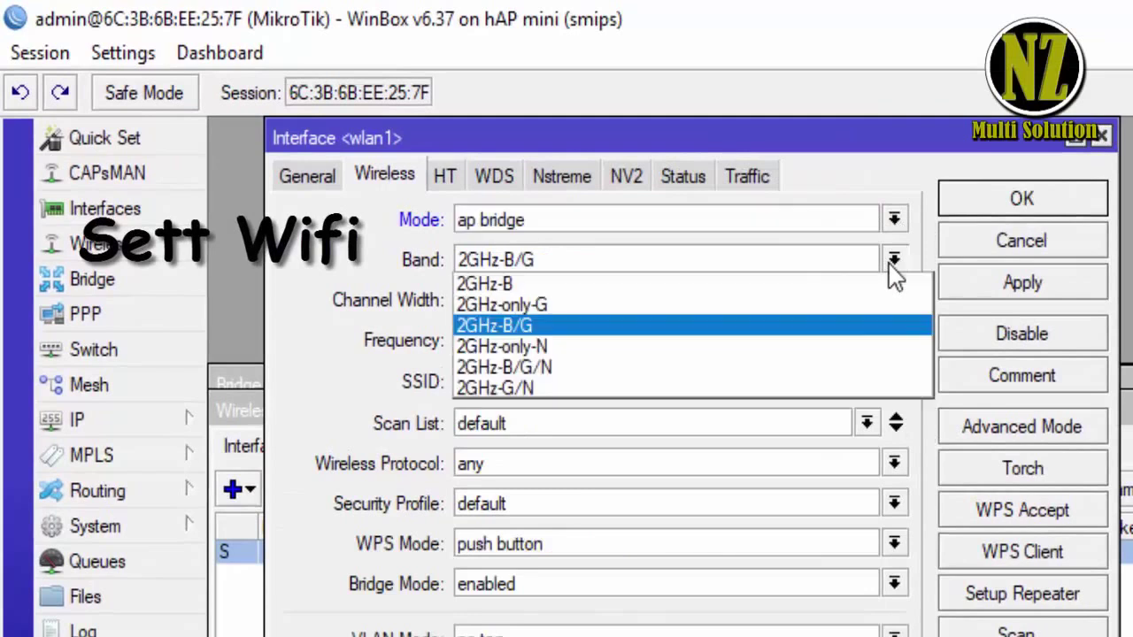
{"action": "left_click", "coordinate": [823, 368]}
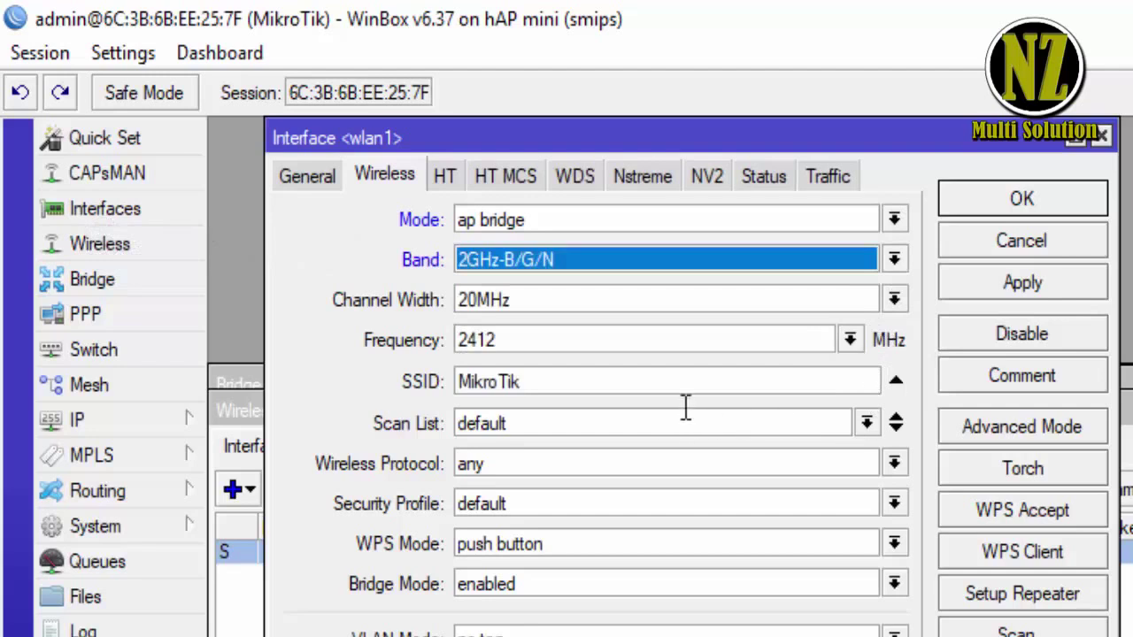
- Change the wlan1 SSID from MikroTik to Nz_Home and save
{"action": "left_click", "coordinate": [637, 387]}
{"action": "key", "text": "ctrl+a"}
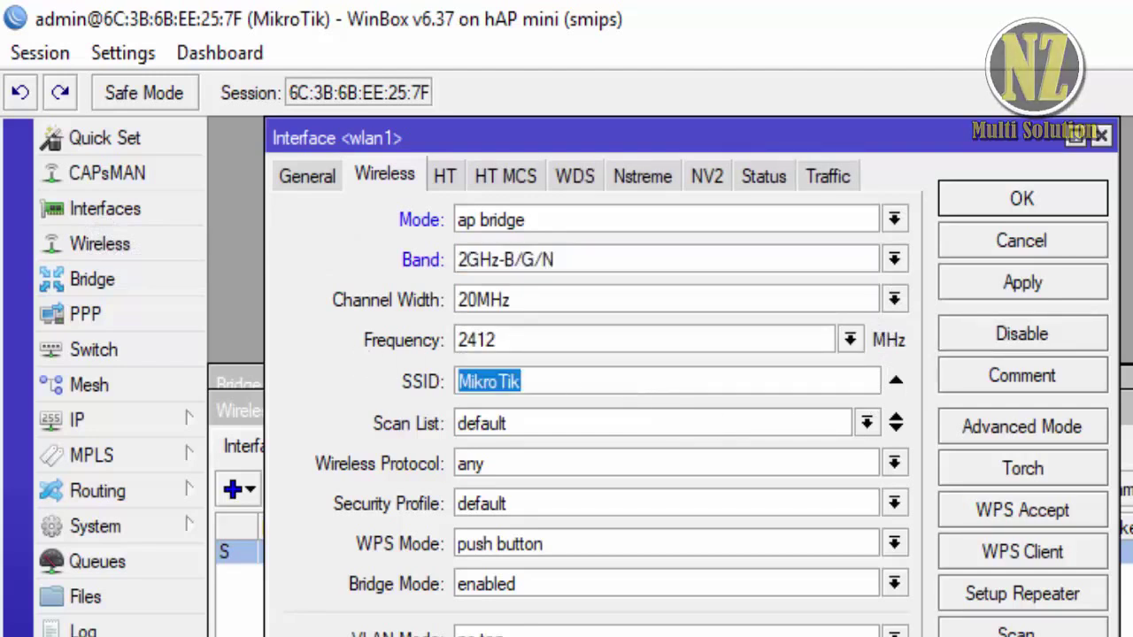
{"action": "type", "text": "Nz"}
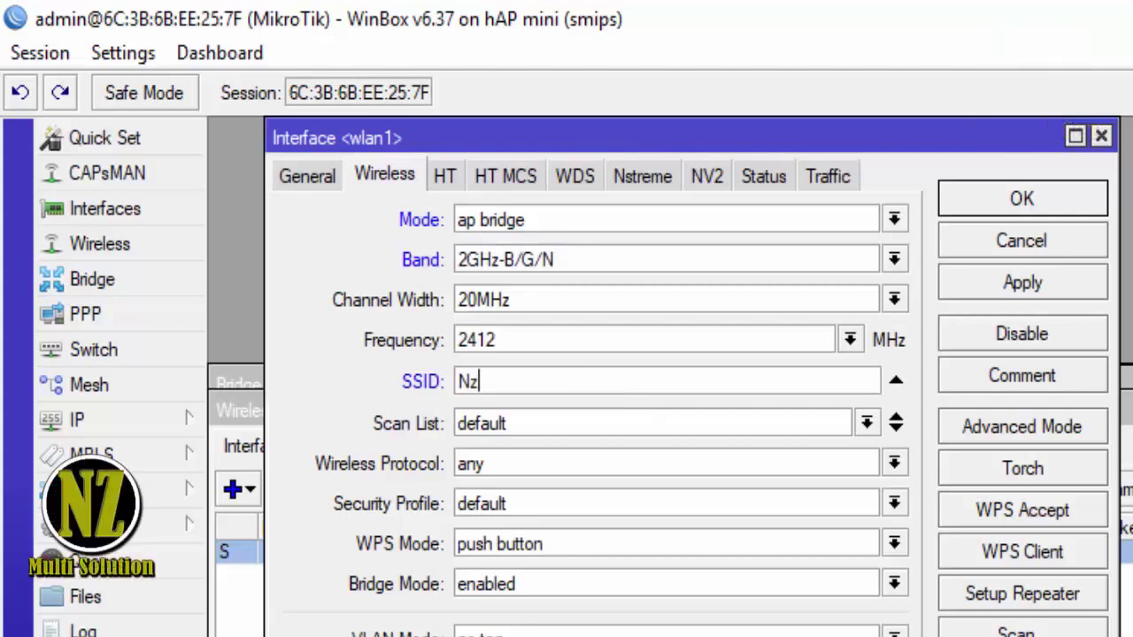
{"action": "type", "text": "_Home"}
{"action": "left_click", "coordinate": [1019, 202]}
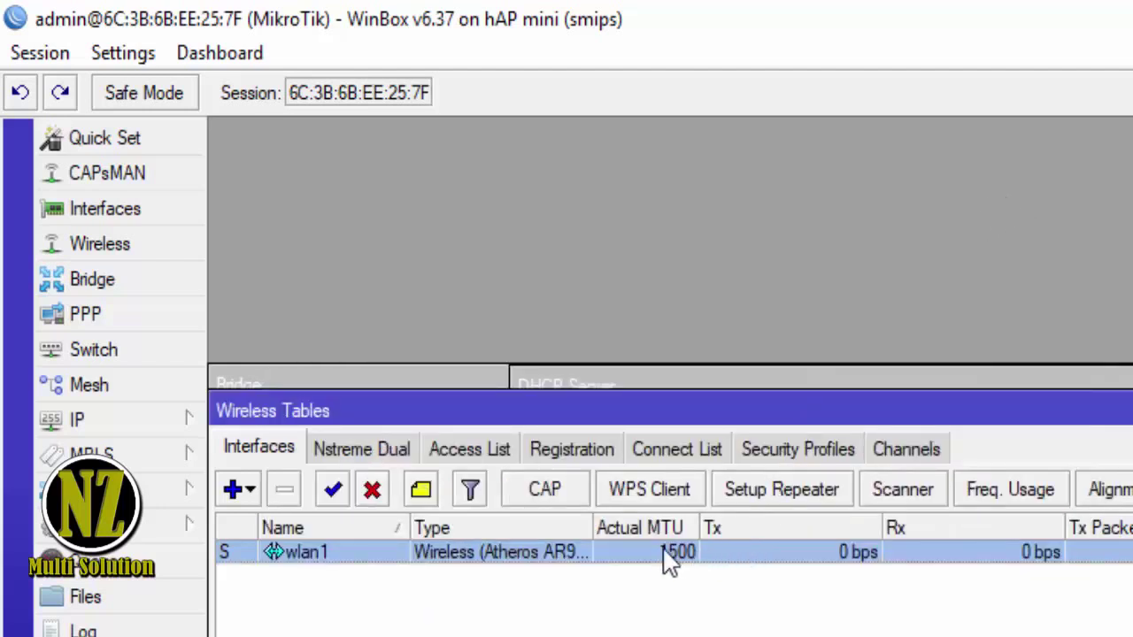
- Disable WPS mode on wlan1, apply and close its settings
{"action": "double_click", "coordinate": [640, 546]}
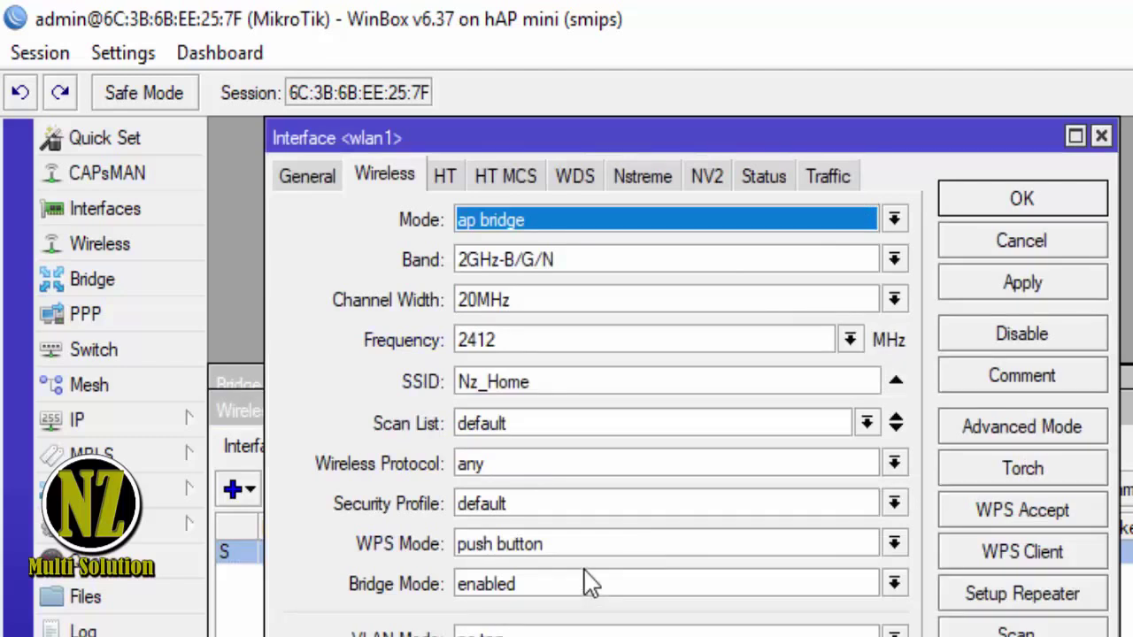
{"action": "left_click", "coordinate": [895, 544]}
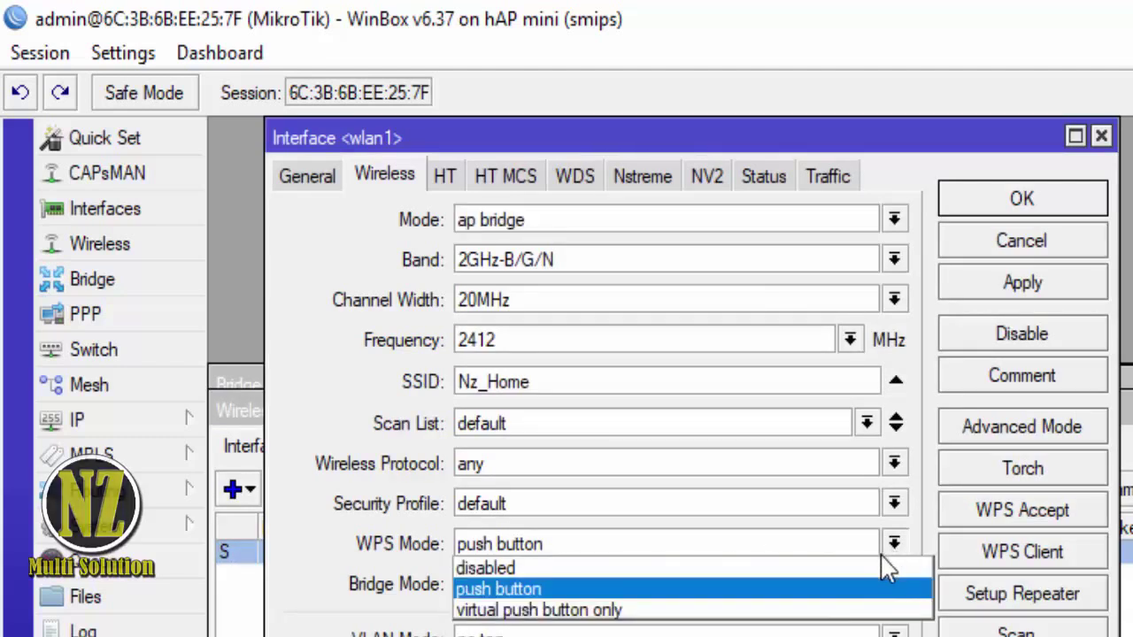
{"action": "left_click", "coordinate": [872, 568]}
{"action": "left_click", "coordinate": [1029, 284]}
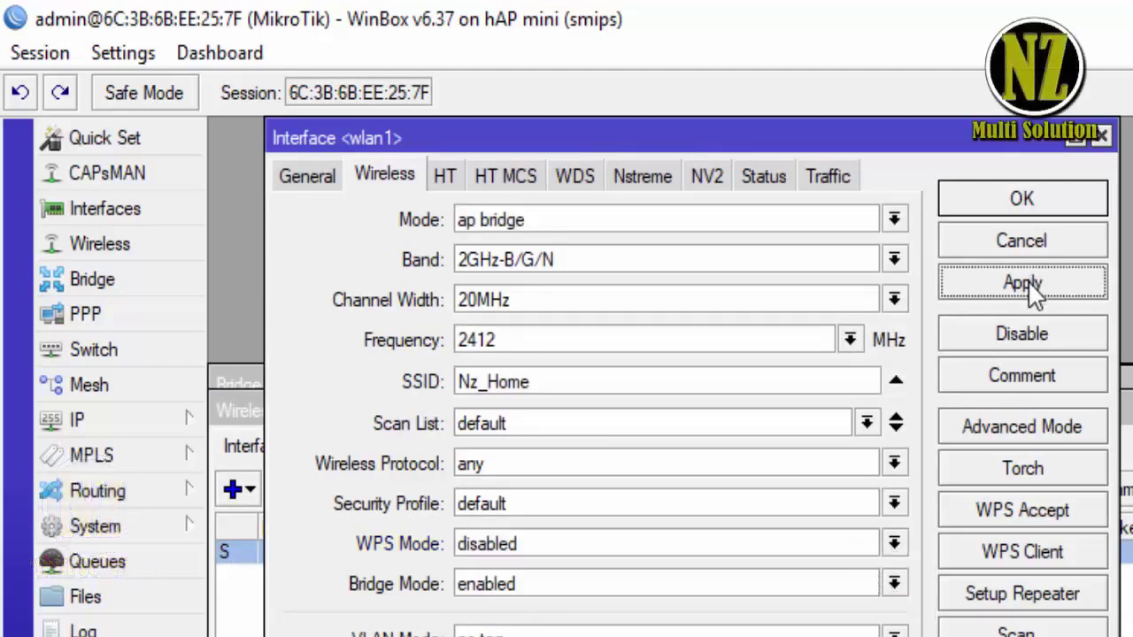
{"action": "left_click", "coordinate": [1023, 197]}
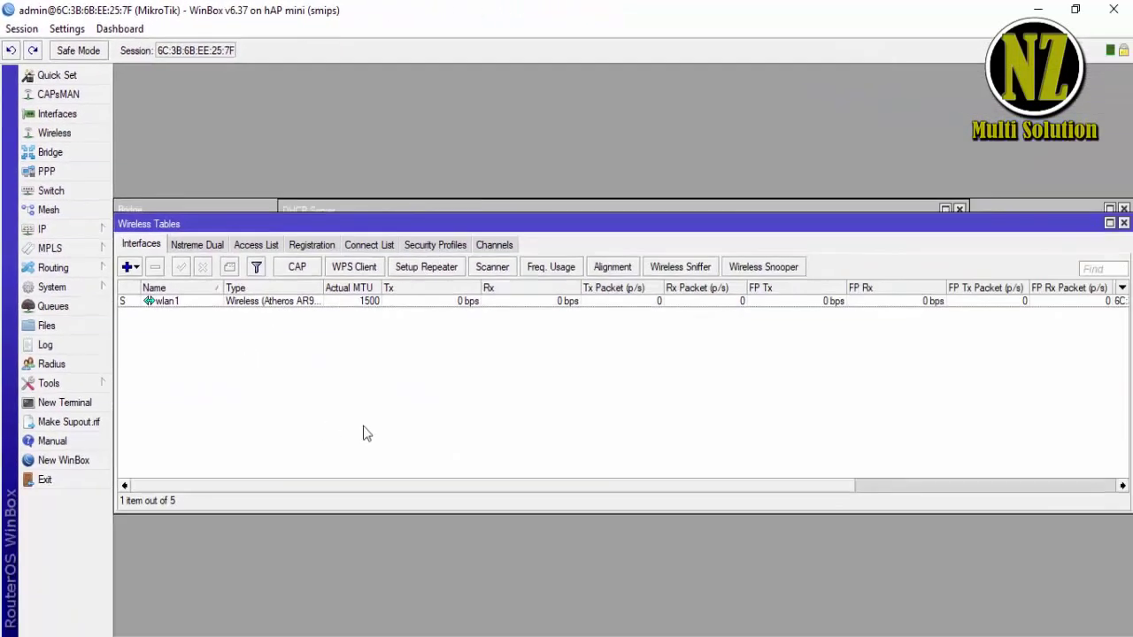
- Restart the router via System > Reboot, confirming with Yes
{"action": "left_click", "coordinate": [98, 232]}
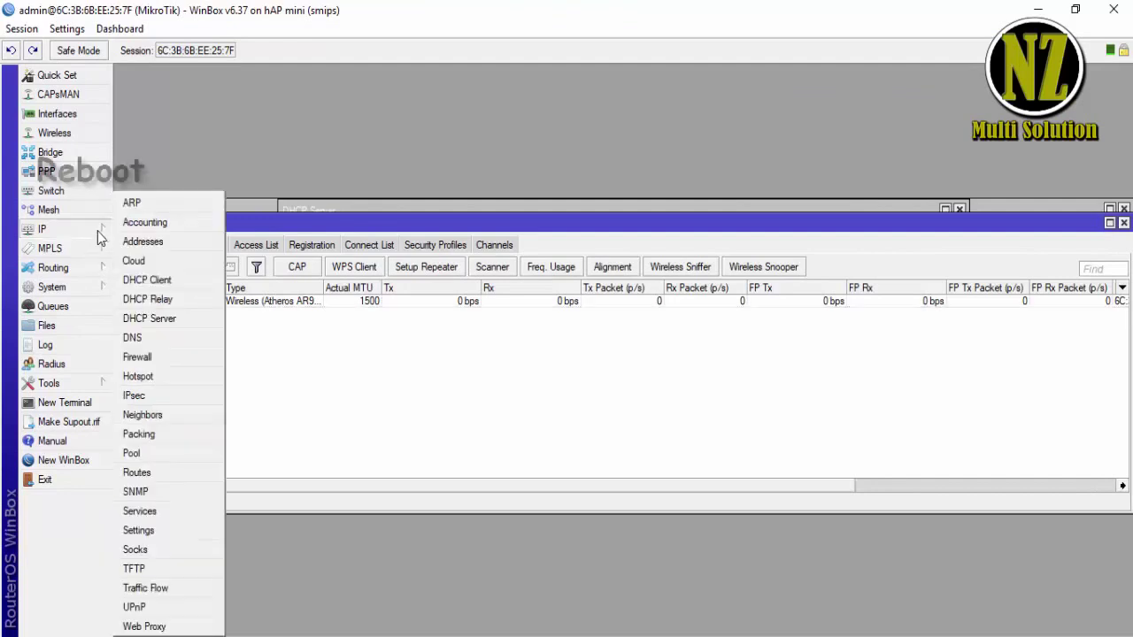
{"action": "left_click", "coordinate": [88, 383]}
{"action": "left_click", "coordinate": [96, 292]}
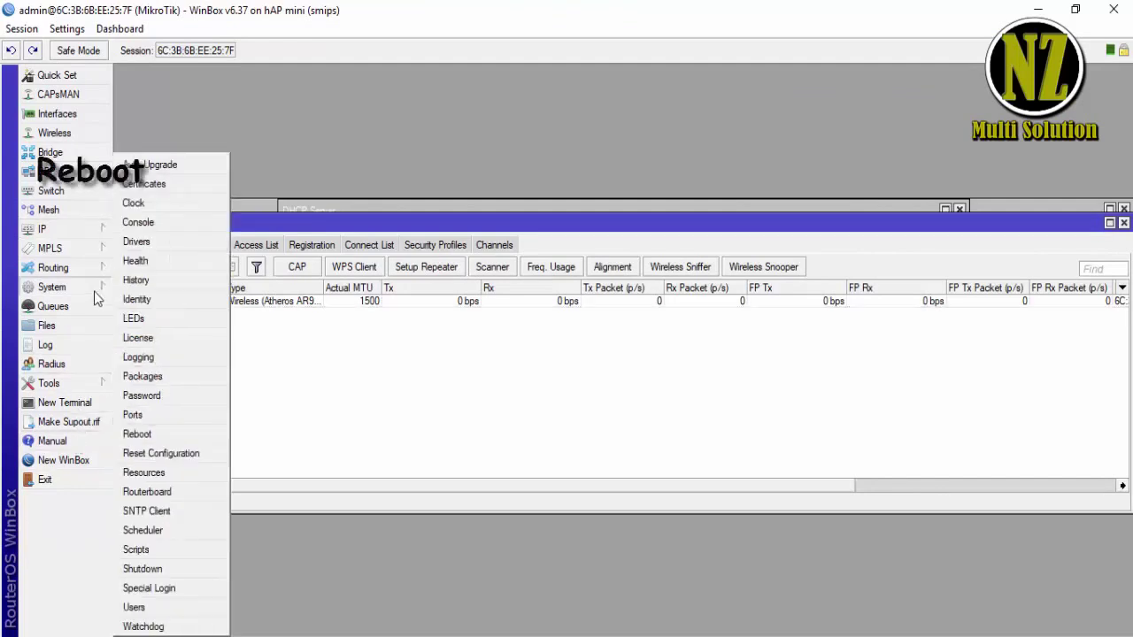
{"action": "left_click", "coordinate": [159, 436]}
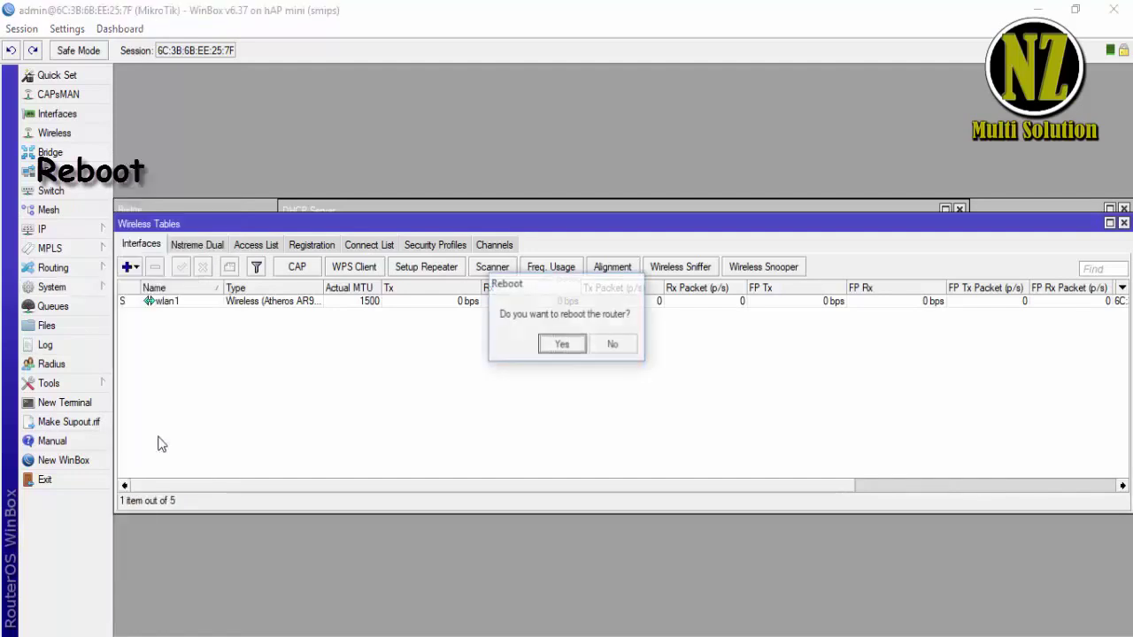
{"action": "left_click", "coordinate": [563, 344]}
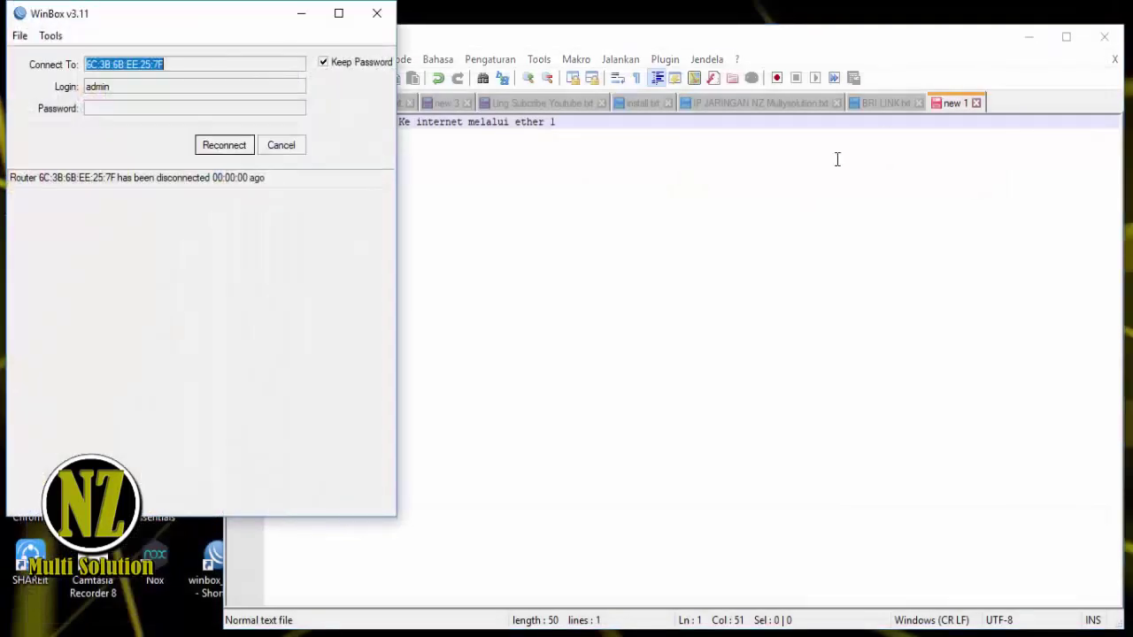
- Find the Ethernet adapter in Network Connections and view its status details
{"action": "left_click", "coordinate": [992, 636]}
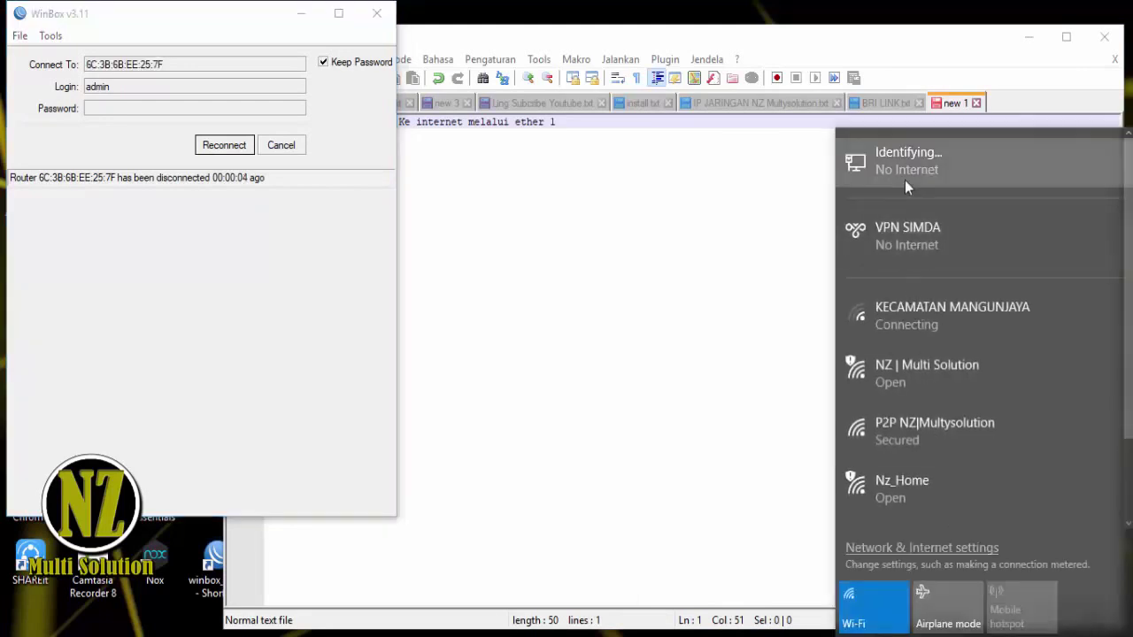
{"action": "left_click", "coordinate": [905, 180]}
{"action": "left_click", "coordinate": [317, 263]}
{"action": "left_click", "coordinate": [639, 17]}
{"action": "left_click", "coordinate": [252, 180]}
{"action": "double_click", "coordinate": [252, 180]}
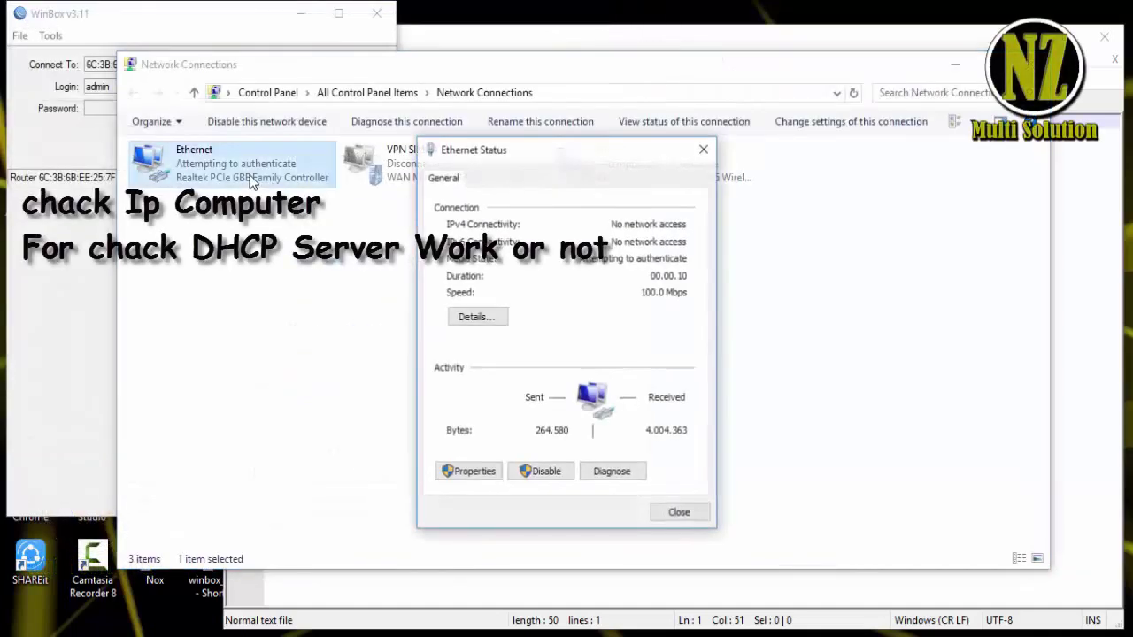
{"action": "left_click", "coordinate": [480, 316]}
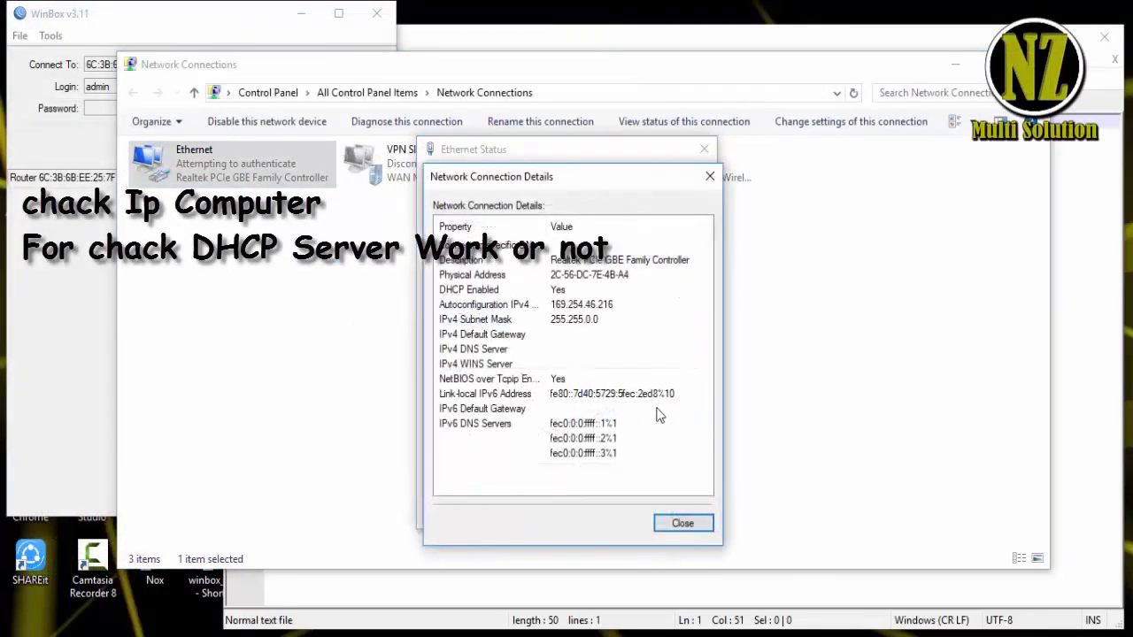
- Reopen Ethernet status details to check the 169.254.46.216 autoconfiguration address
{"action": "left_click", "coordinate": [693, 528]}
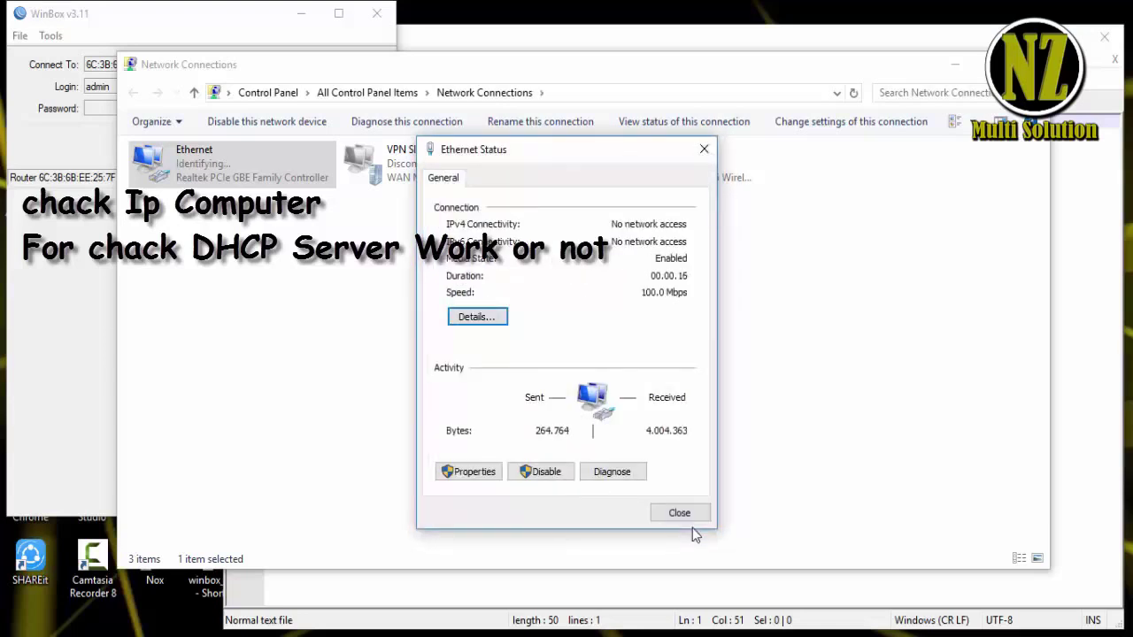
{"action": "left_click", "coordinate": [500, 324]}
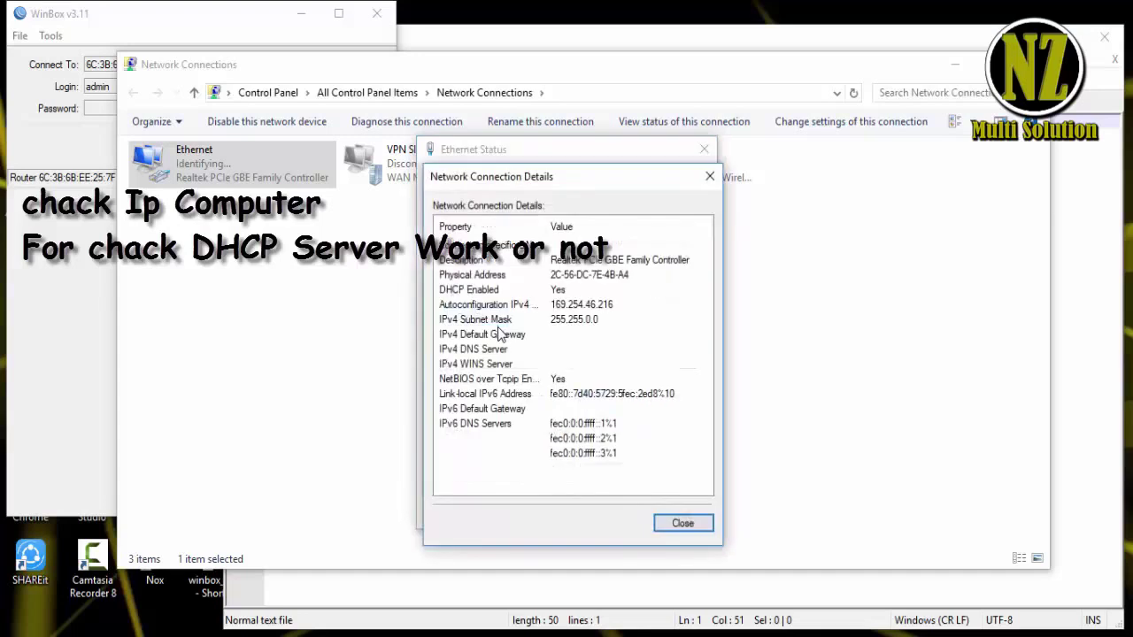
{"action": "left_click", "coordinate": [693, 529]}
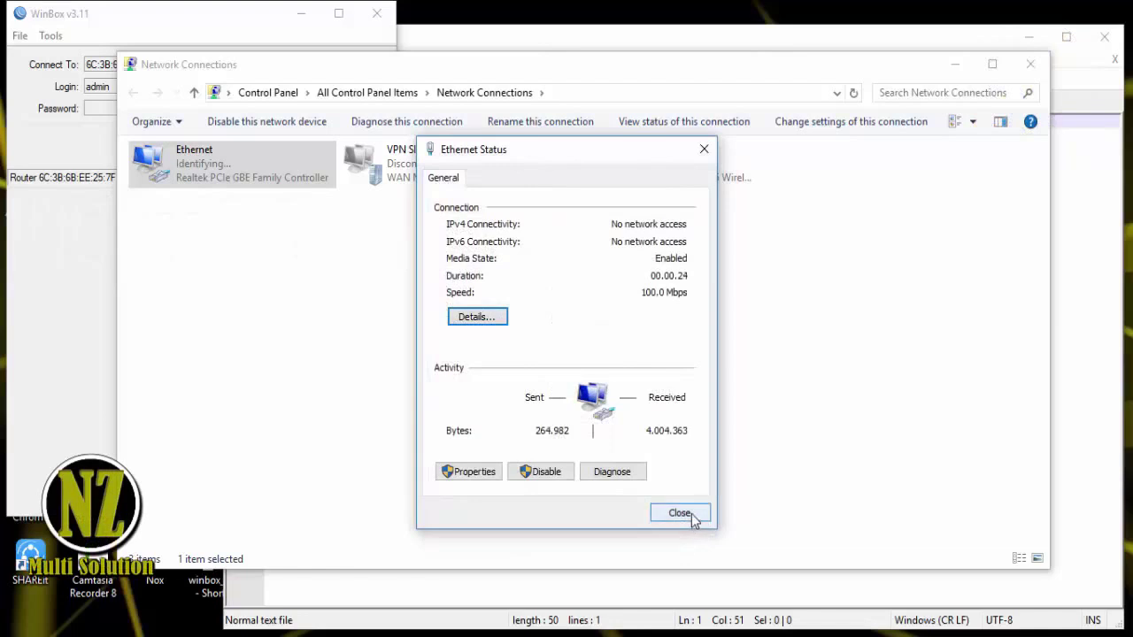
{"action": "left_click", "coordinate": [679, 513]}
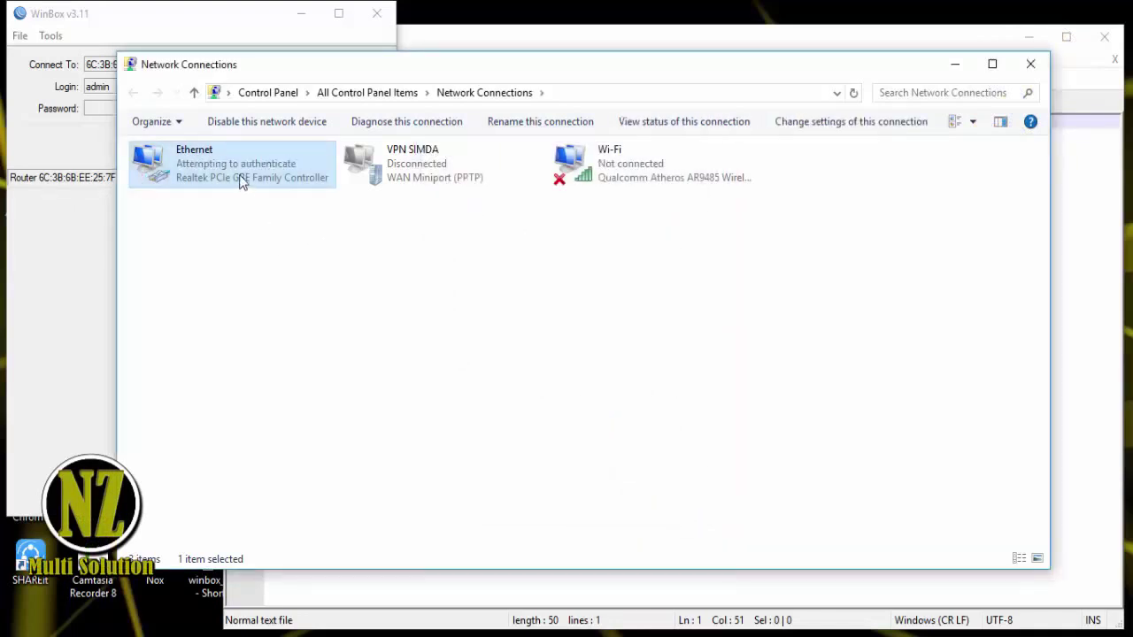
{"action": "left_click", "coordinate": [294, 294]}
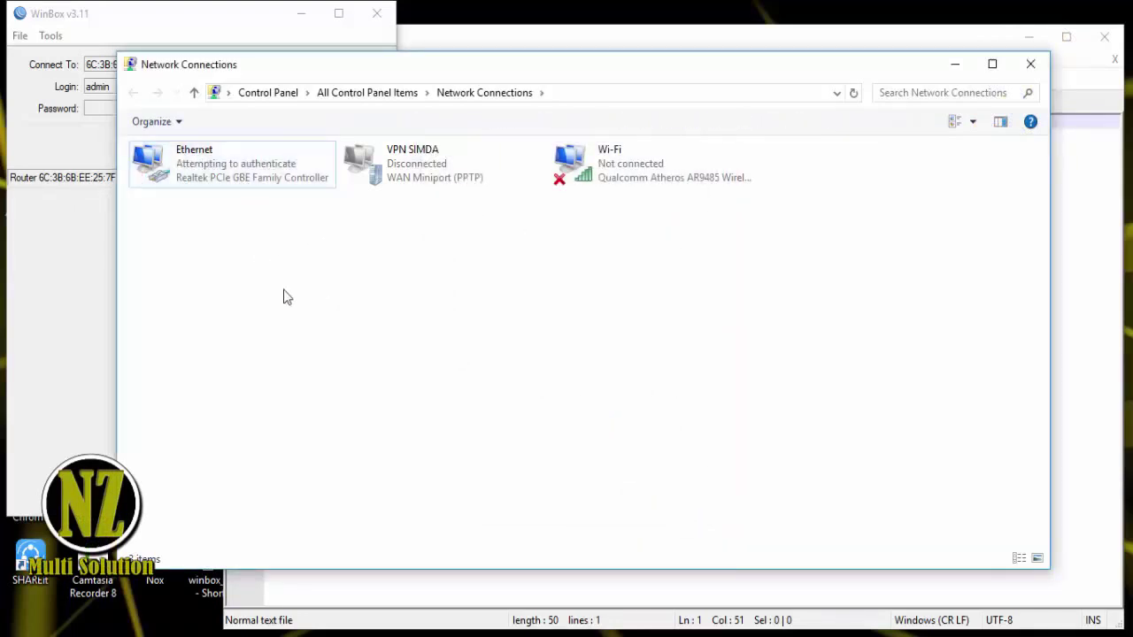
{"action": "double_click", "coordinate": [210, 187]}
{"action": "left_click", "coordinate": [478, 319]}
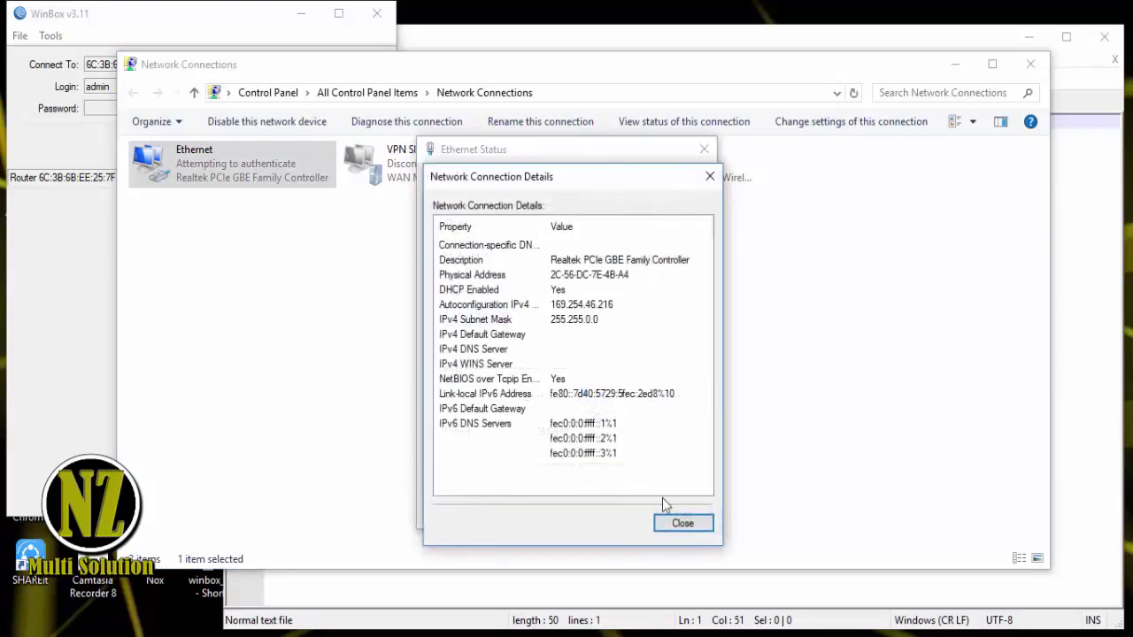
{"action": "left_click", "coordinate": [694, 527]}
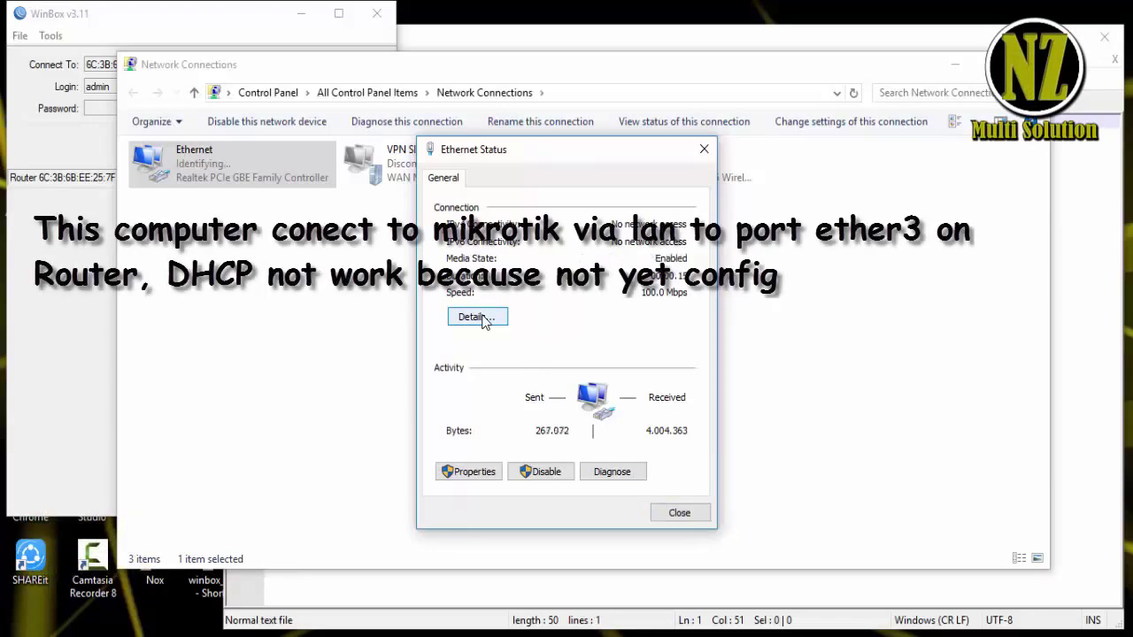
- Recheck the Ethernet IPv4 details, confirming it still has no network access
{"action": "left_click", "coordinate": [484, 321]}
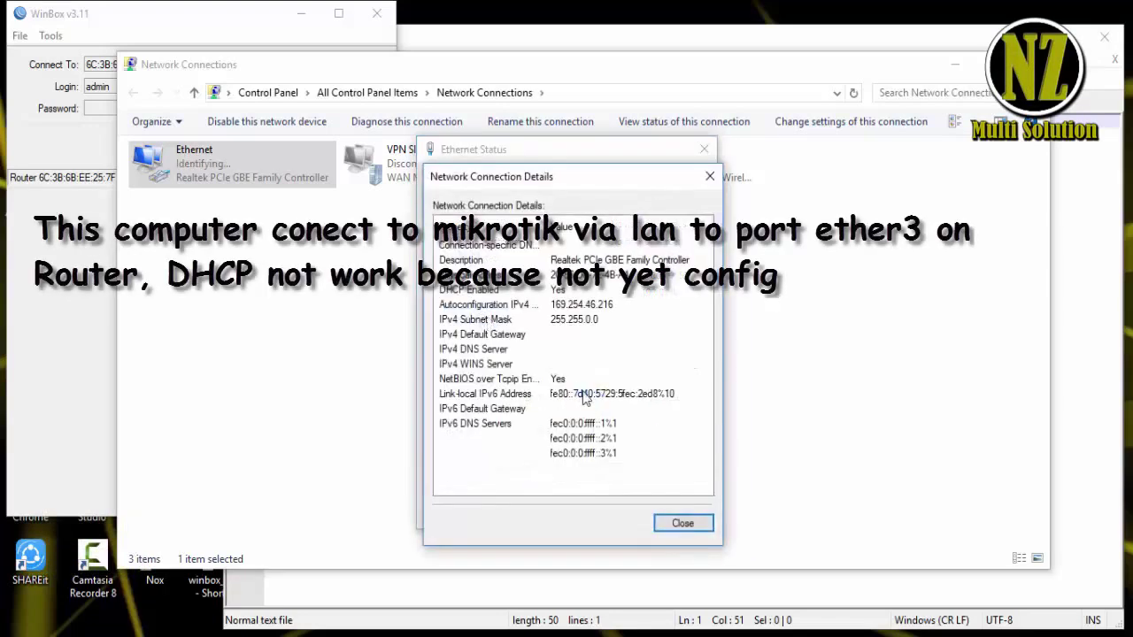
{"action": "left_click", "coordinate": [681, 524]}
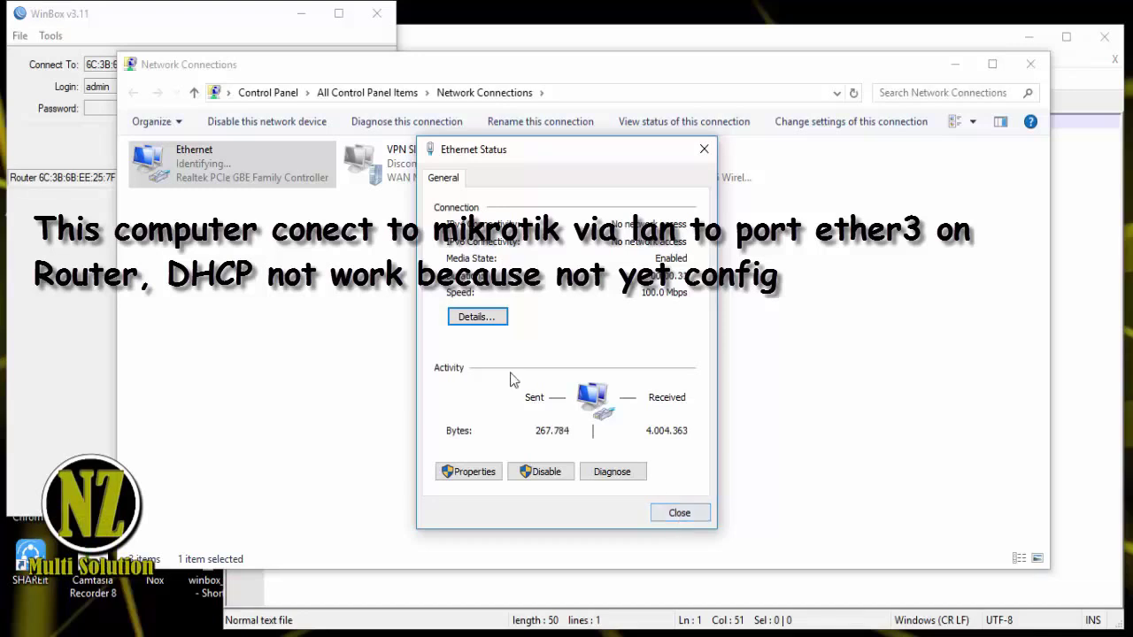
{"action": "left_click", "coordinate": [477, 317]}
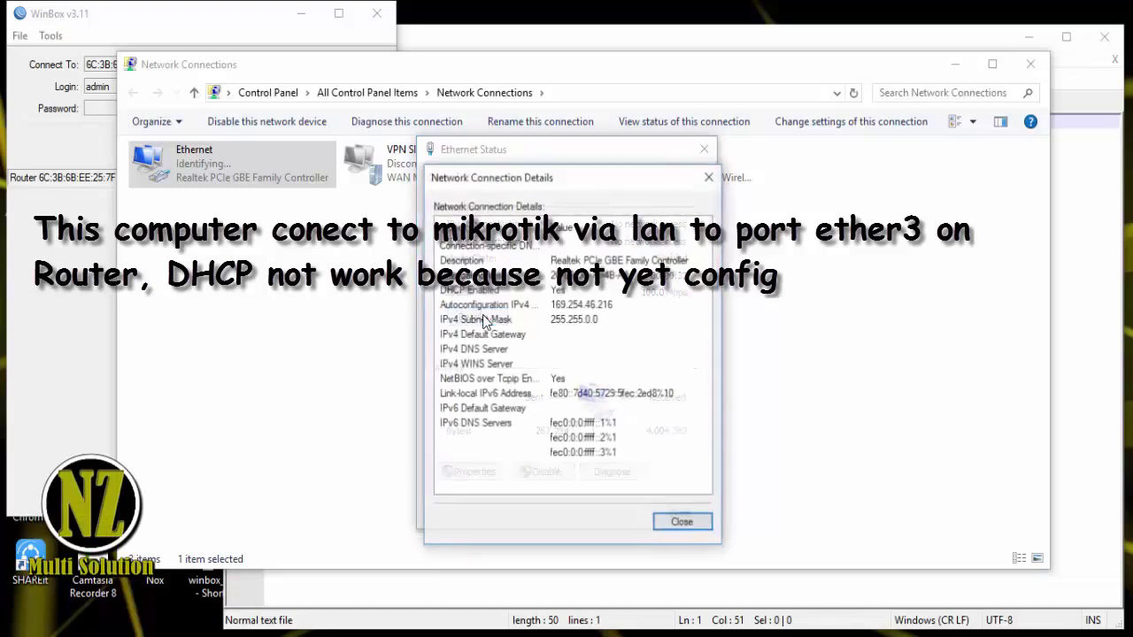
{"action": "left_click", "coordinate": [686, 524]}
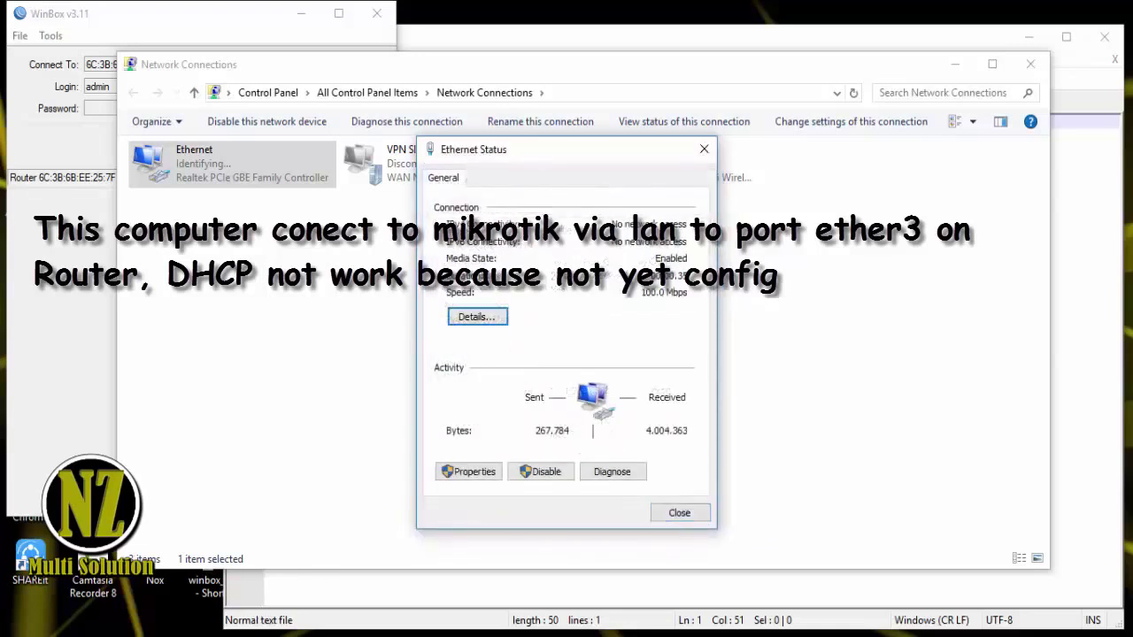
{"action": "key", "text": "alt+Tab"}
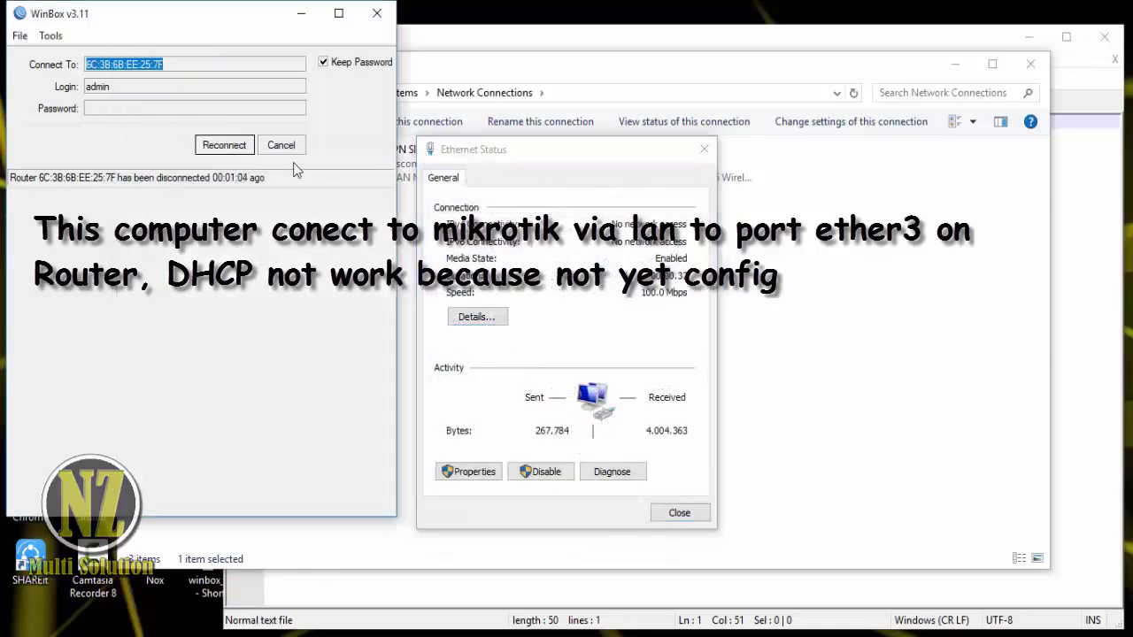
{"action": "left_click", "coordinate": [380, 564]}
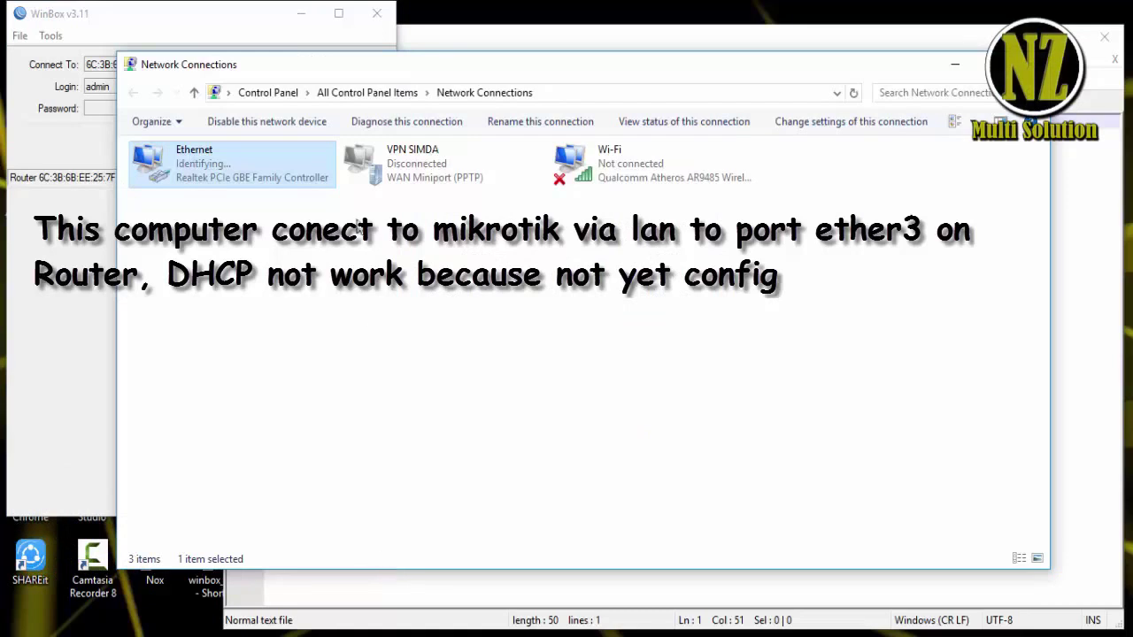
{"action": "double_click", "coordinate": [221, 168]}
{"action": "left_click", "coordinate": [477, 320]}
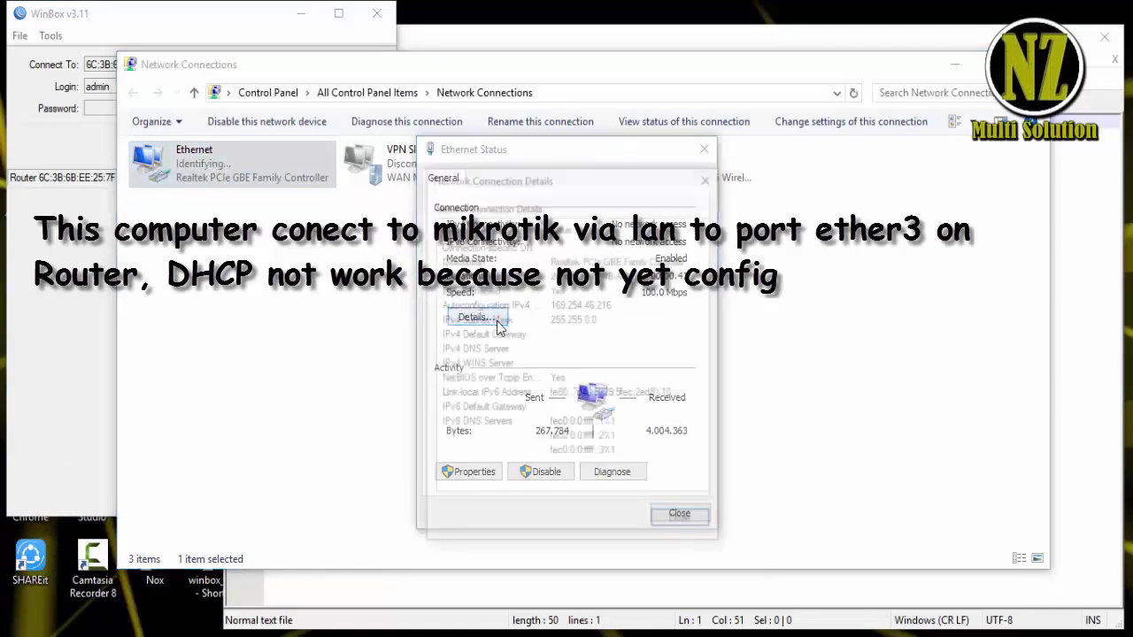
{"action": "left_click", "coordinate": [683, 524]}
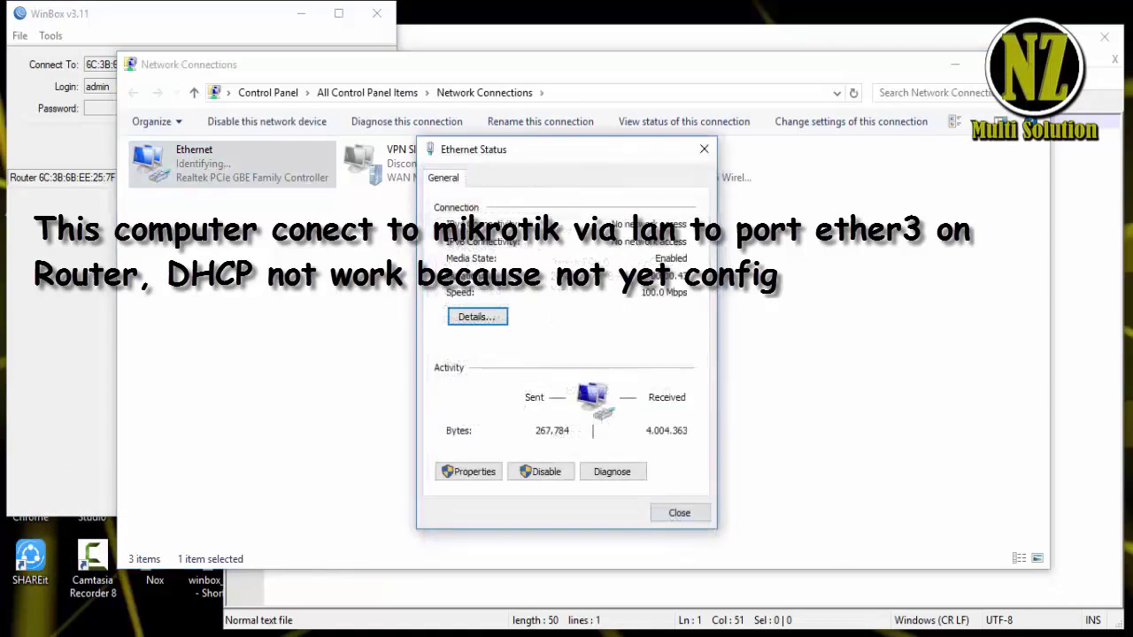
{"action": "left_click", "coordinate": [992, 633]}
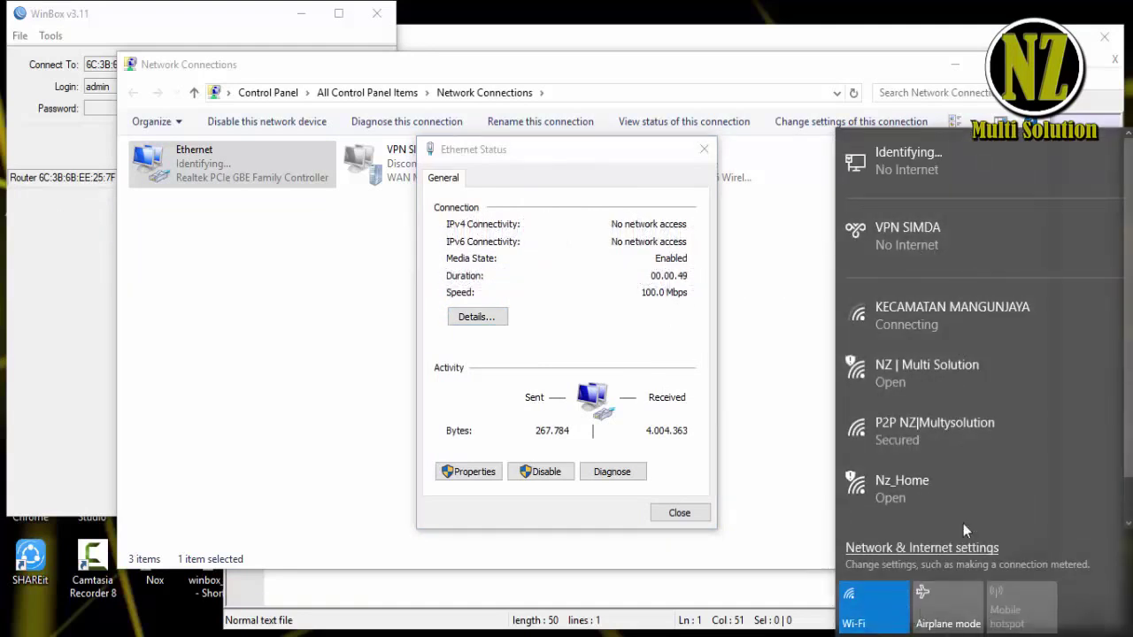
- Join Nz_Home Wi-Fi and verify DHCP address 192.168.10.254 from 192.168.10.1
{"action": "left_click", "coordinate": [1008, 478]}
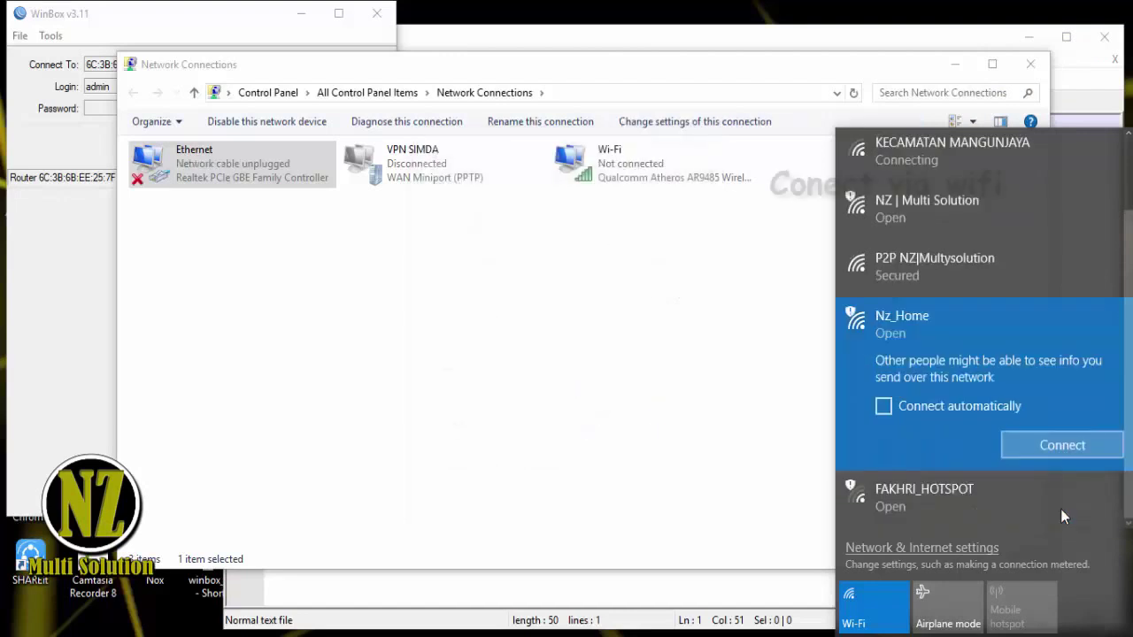
{"action": "left_click", "coordinate": [1039, 453]}
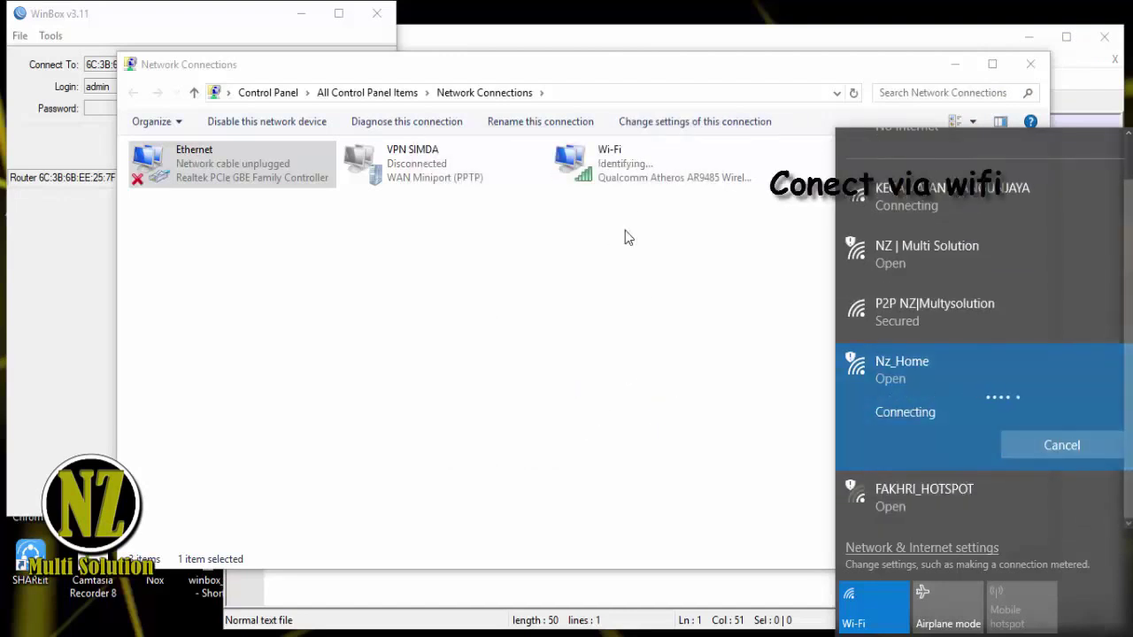
{"action": "double_click", "coordinate": [617, 171]}
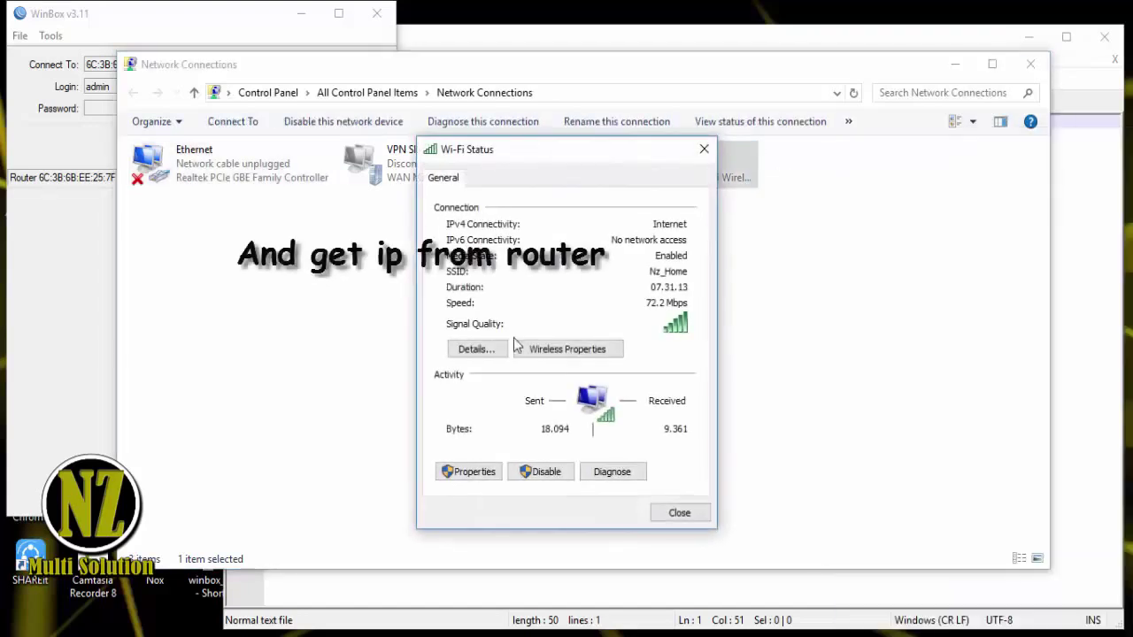
{"action": "left_click", "coordinate": [482, 349]}
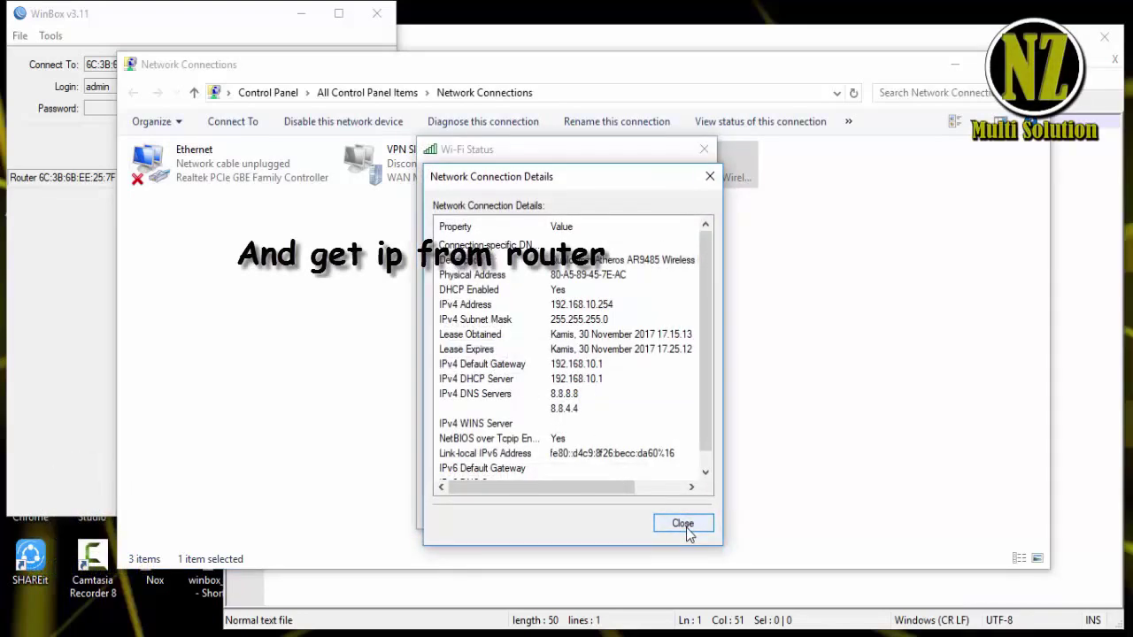
{"action": "left_click", "coordinate": [683, 524]}
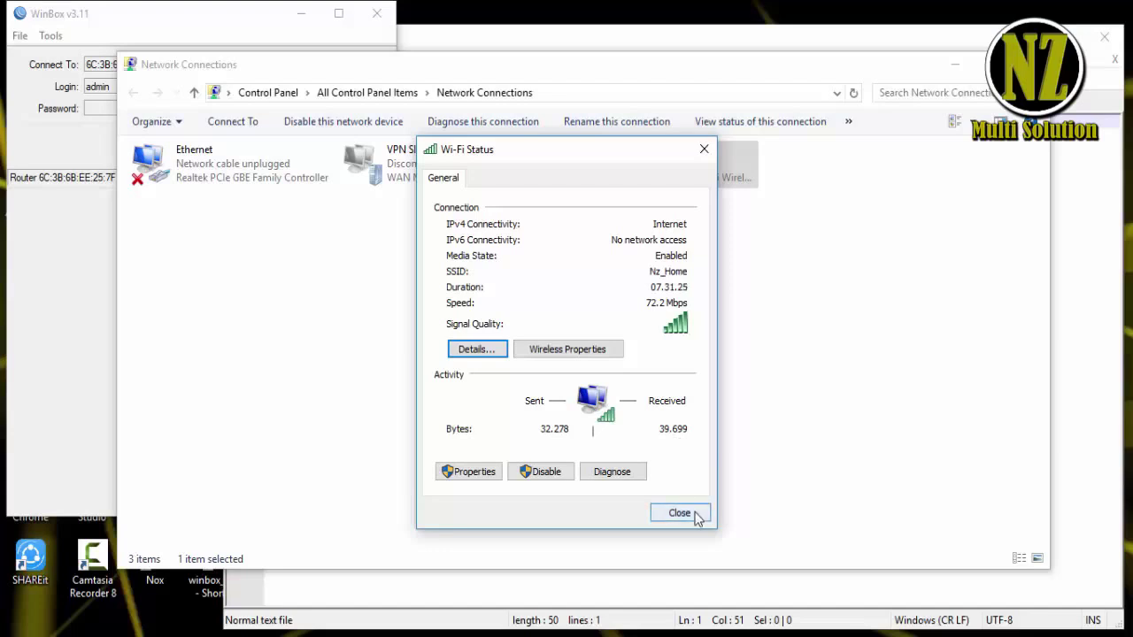
{"action": "left_click", "coordinate": [481, 352]}
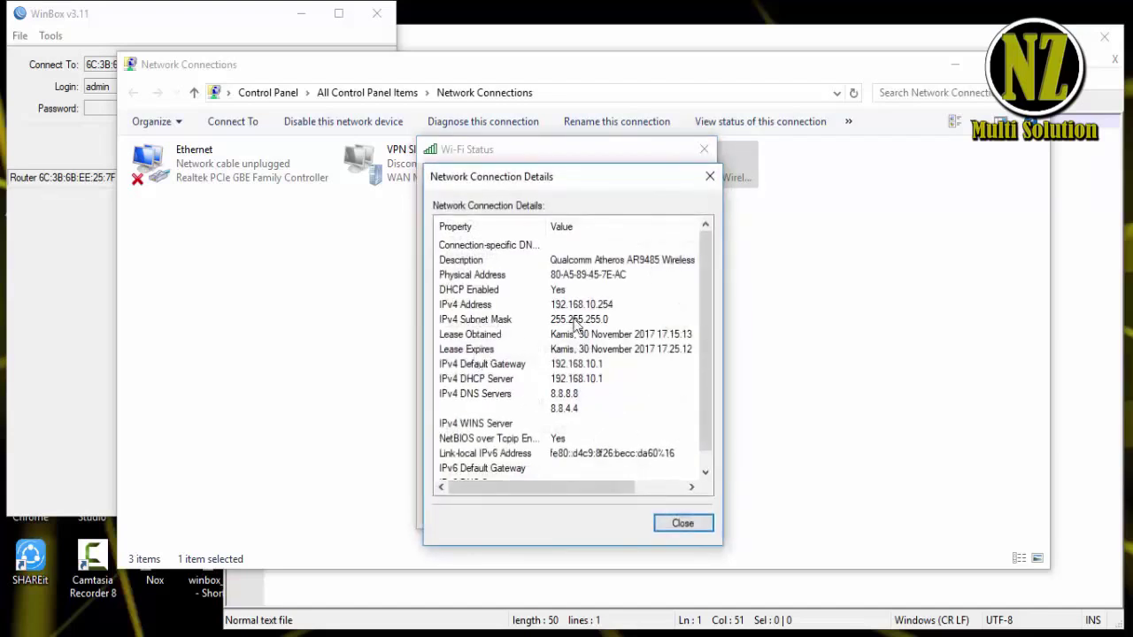
{"action": "left_click", "coordinate": [681, 526]}
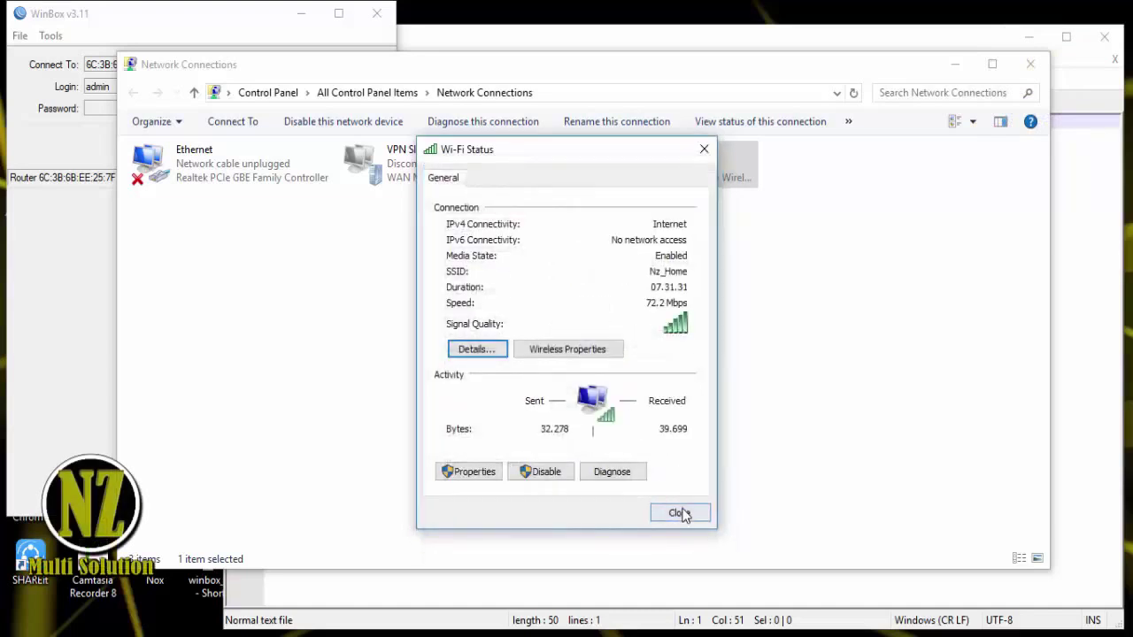
{"action": "left_click", "coordinate": [680, 513]}
- Reconnect WinBox and begin a new IP address entry on ether3
{"action": "left_click", "coordinate": [133, 4]}
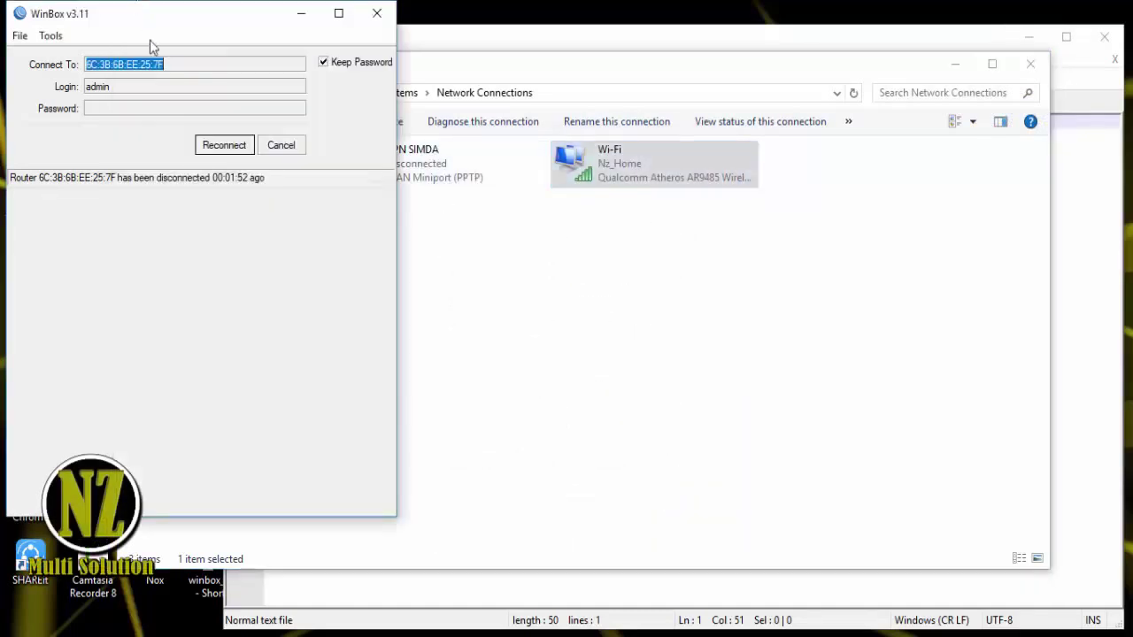
{"action": "left_click", "coordinate": [224, 145]}
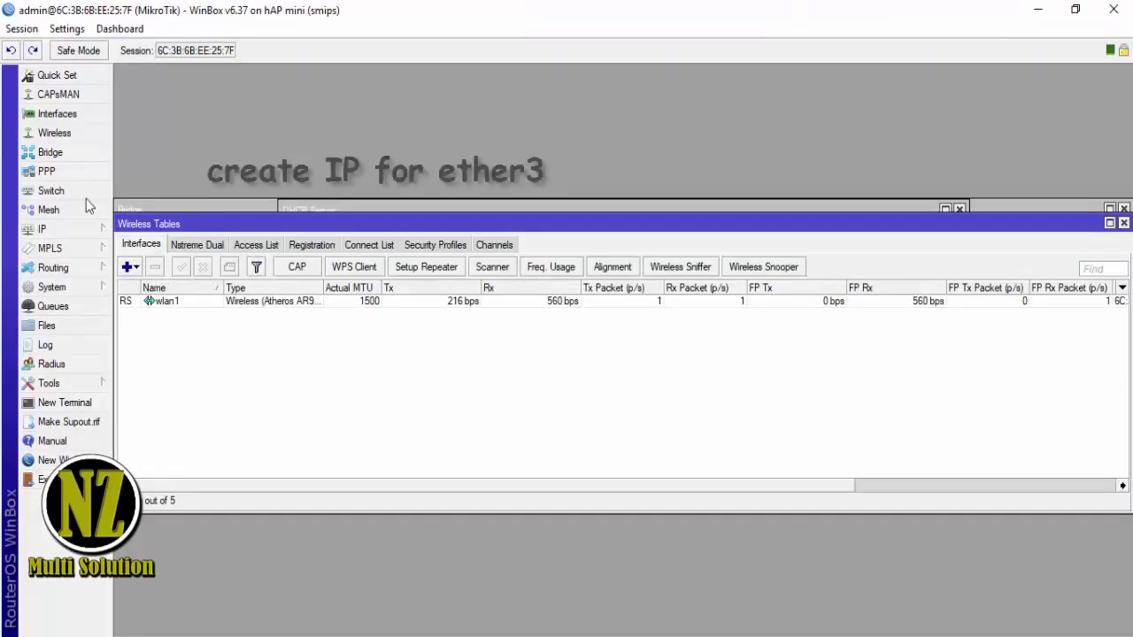
{"action": "left_click", "coordinate": [68, 227]}
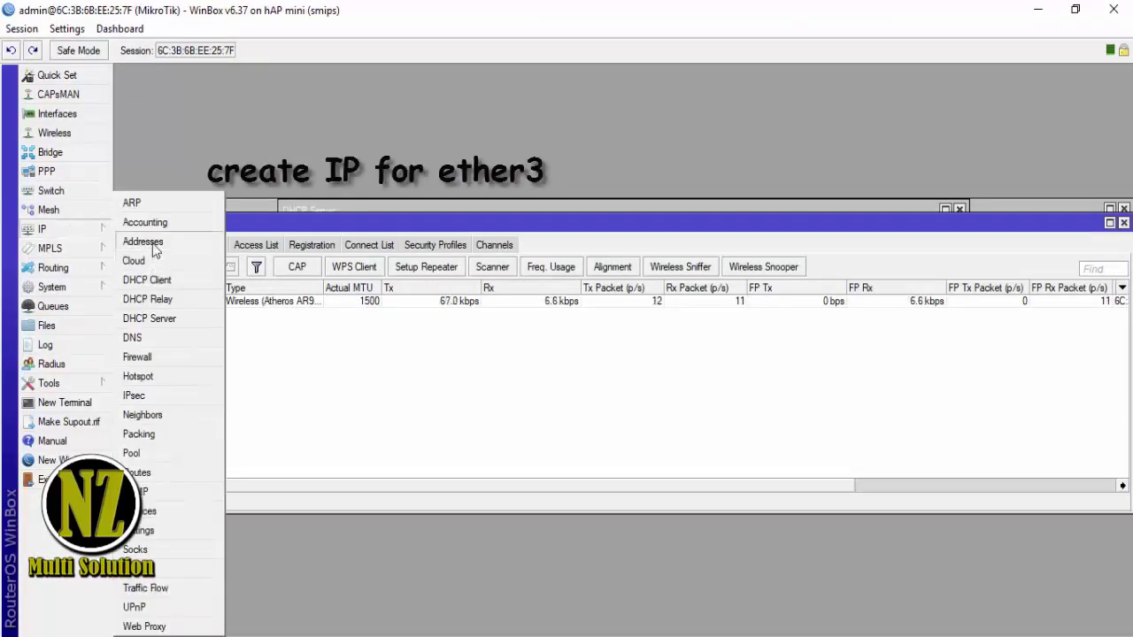
{"action": "left_click", "coordinate": [153, 247]}
{"action": "left_click", "coordinate": [500, 243]}
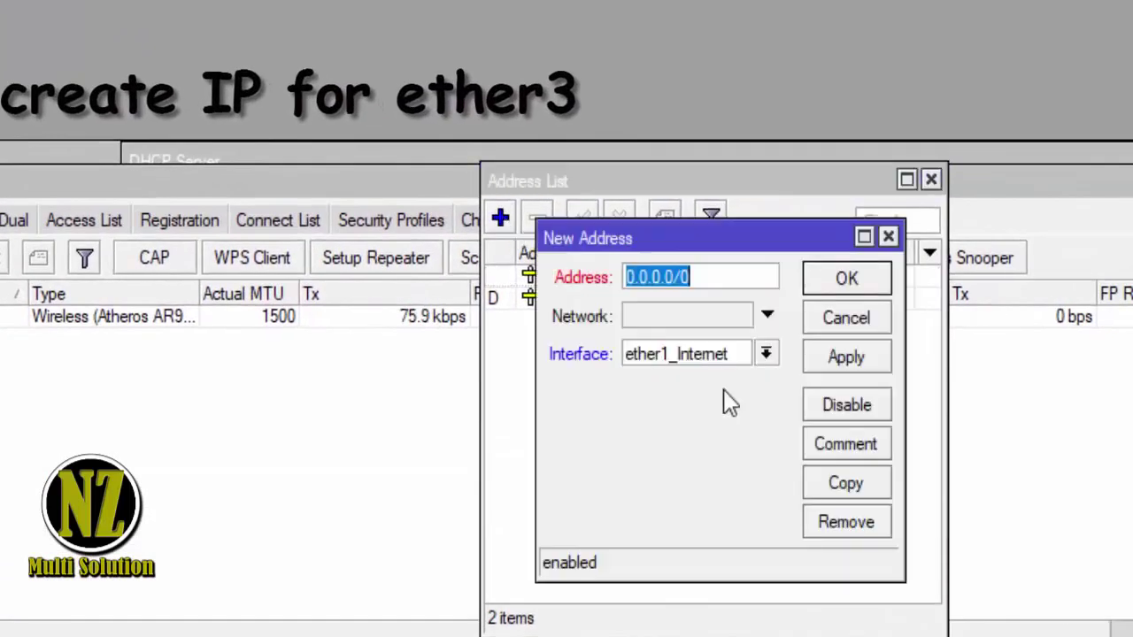
{"action": "left_click", "coordinate": [767, 355]}
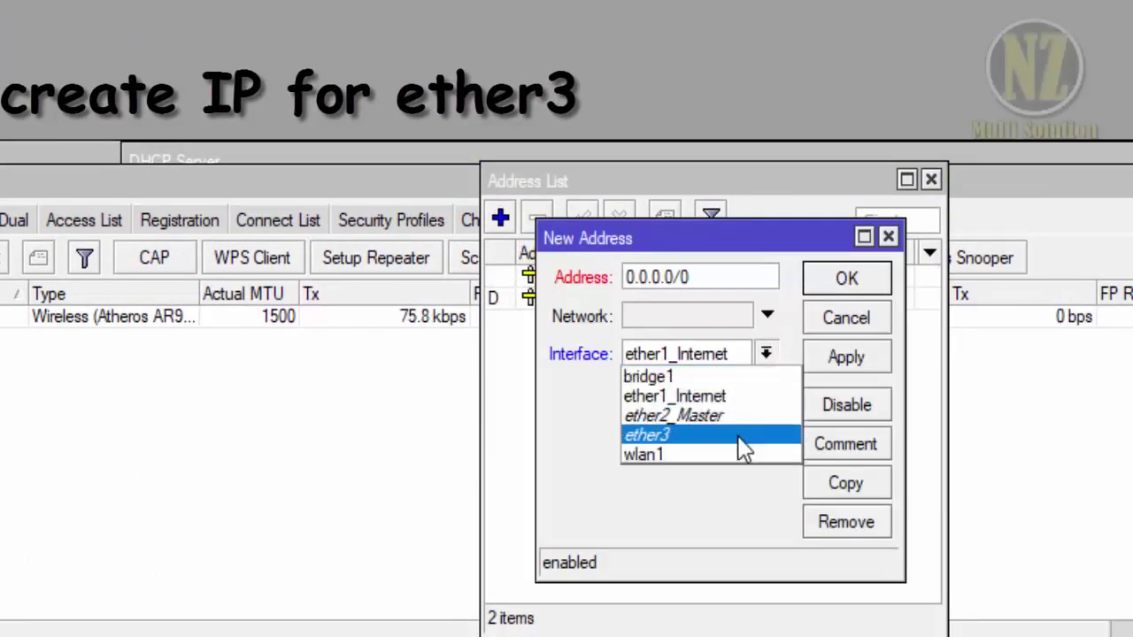
{"action": "left_click", "coordinate": [740, 435]}
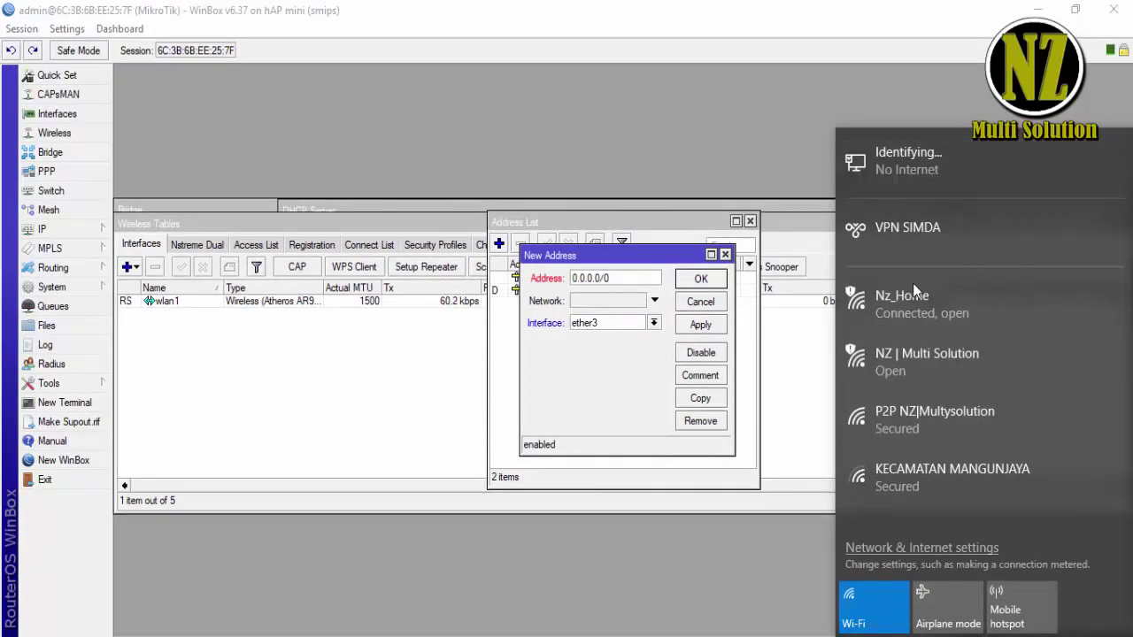
{"action": "left_click", "coordinate": [924, 319]}
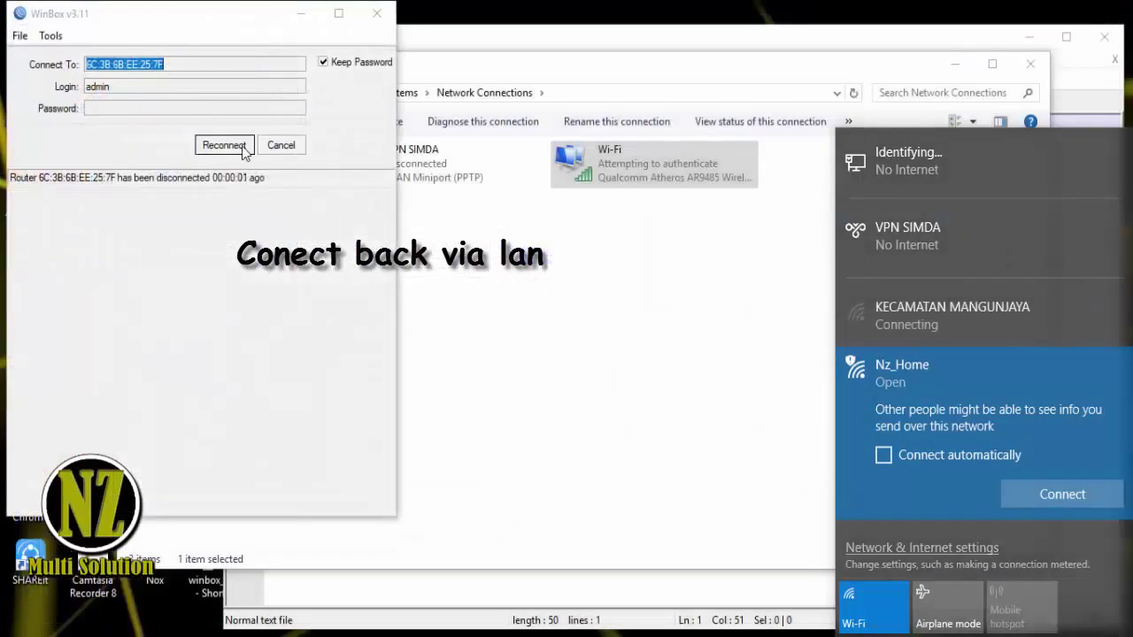
- Add address 192.168.11.1/24 on ether3 and save it
{"action": "left_click", "coordinate": [242, 147]}
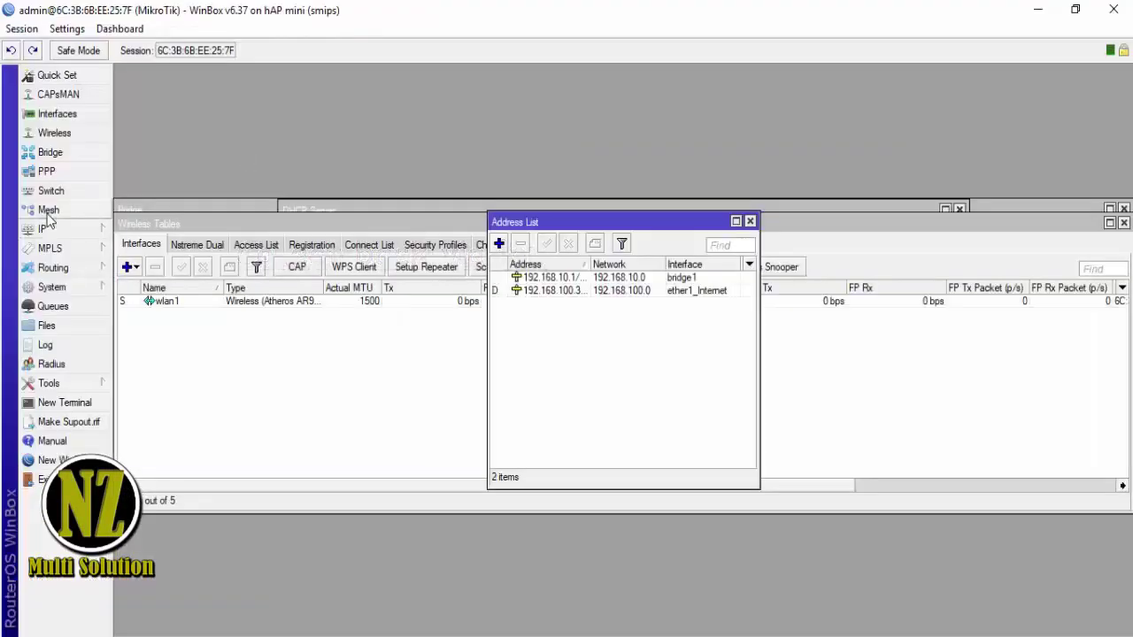
{"action": "left_click", "coordinate": [498, 244]}
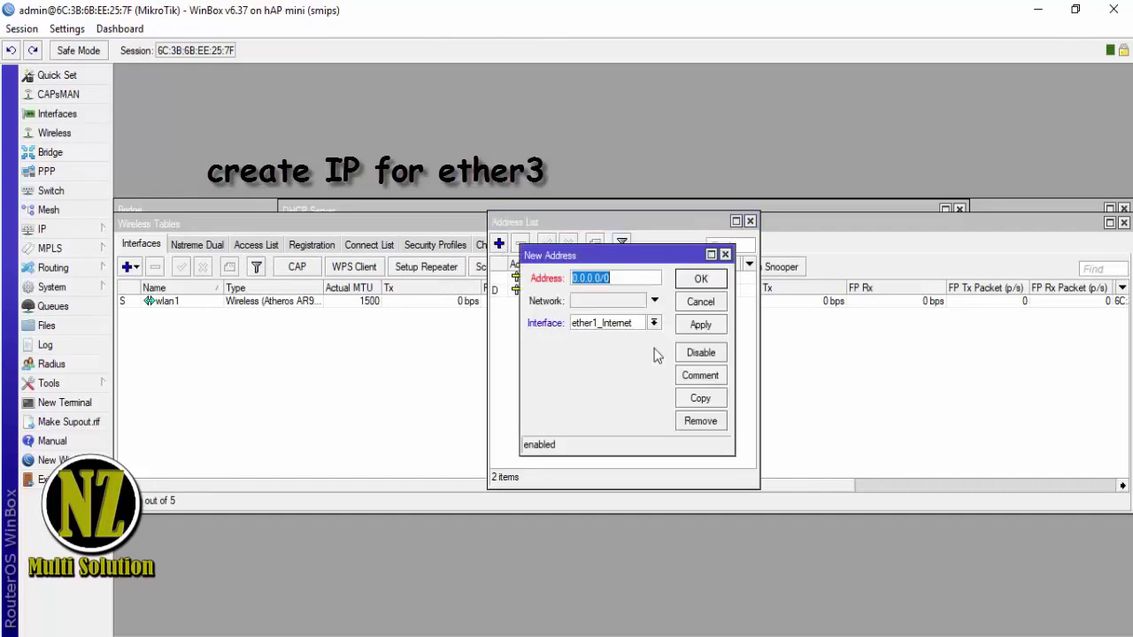
{"action": "type", "text": "192"}
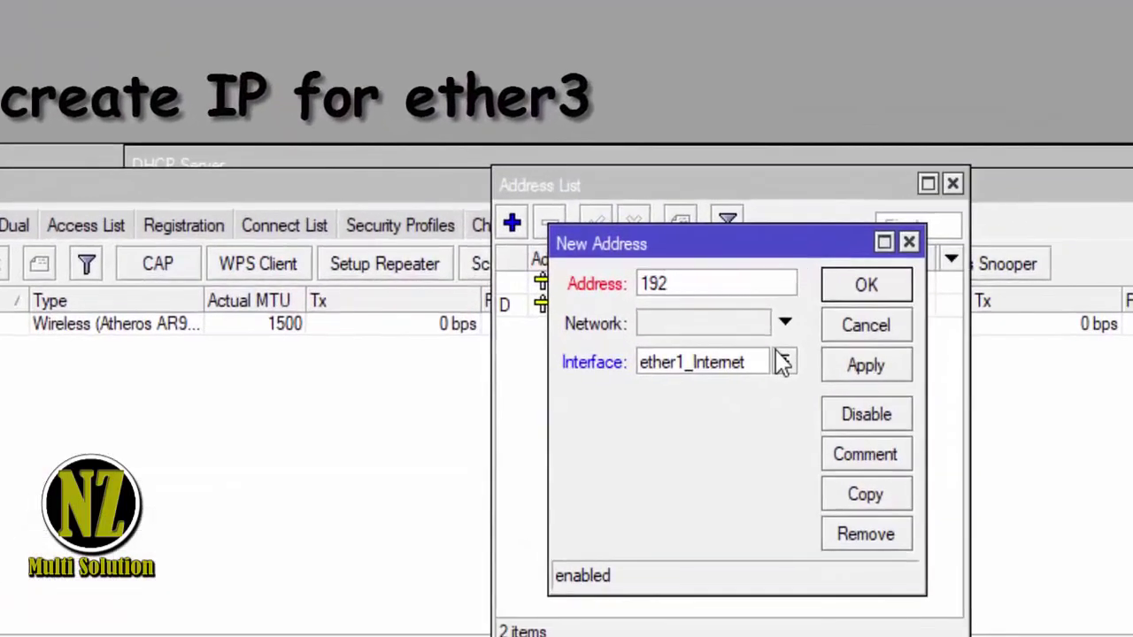
{"action": "type", "text": ".168.11.1"}
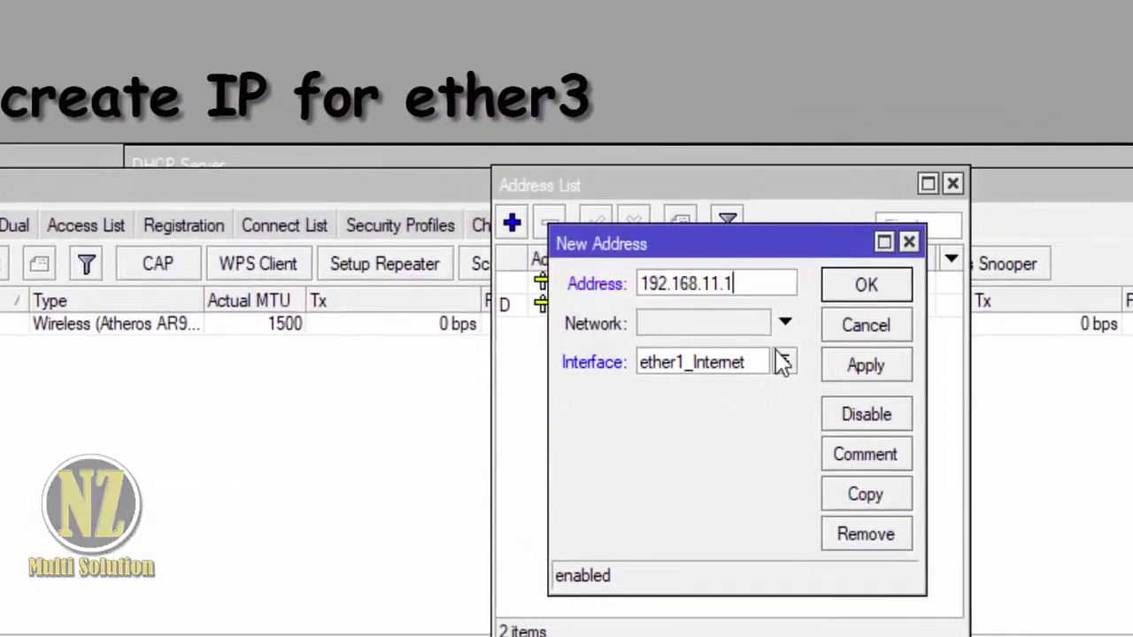
{"action": "left_click", "coordinate": [780, 370]}
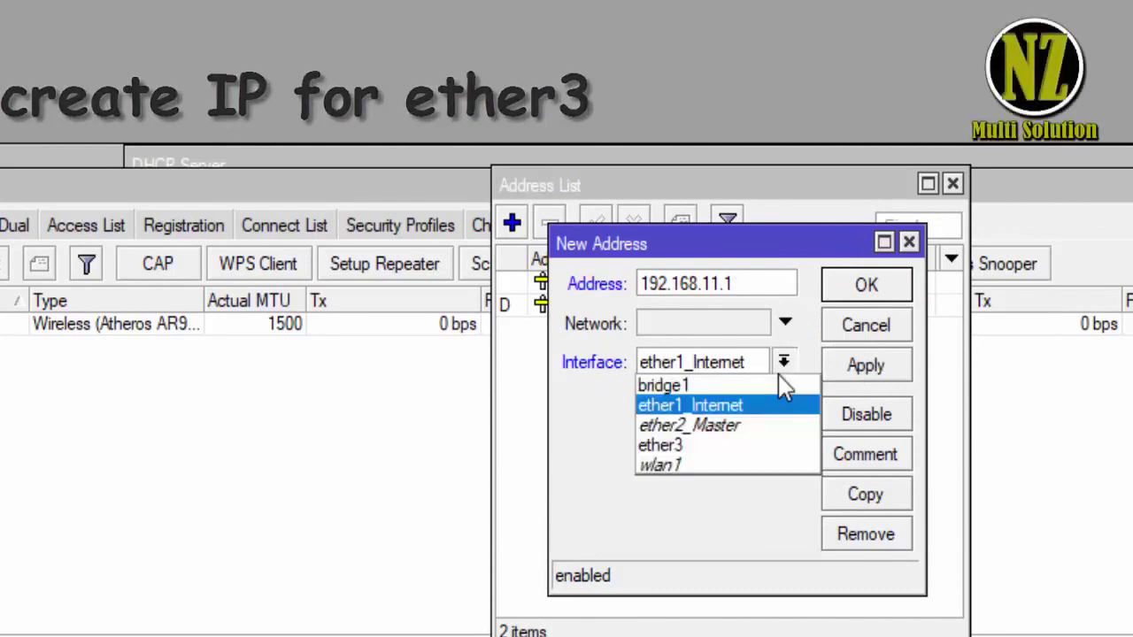
{"action": "left_click", "coordinate": [751, 445]}
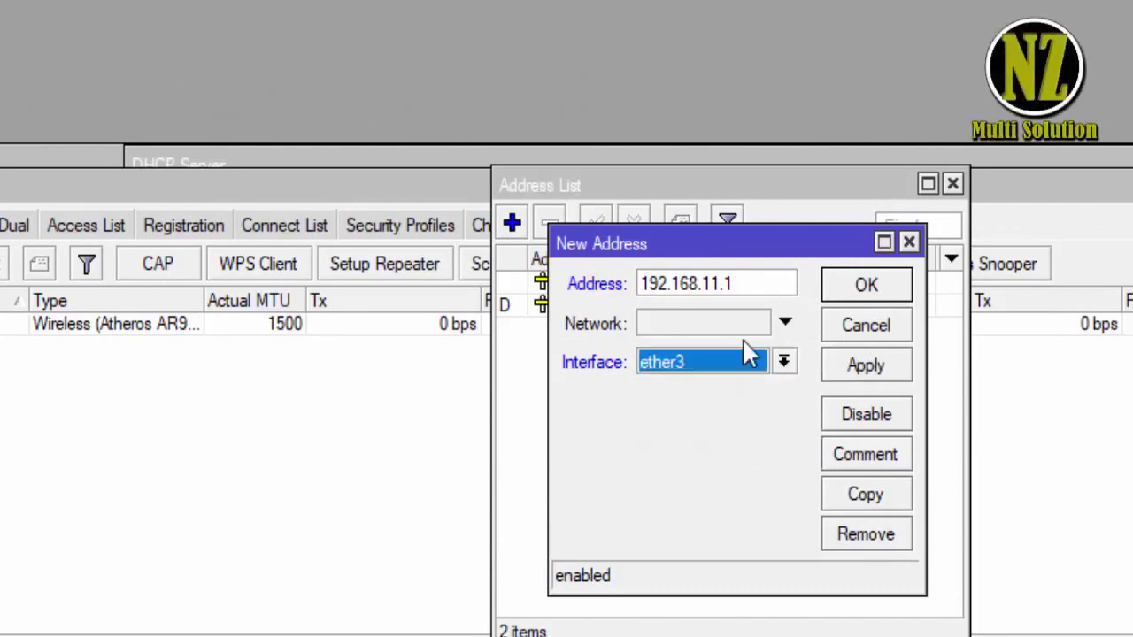
{"action": "left_click", "coordinate": [783, 324]}
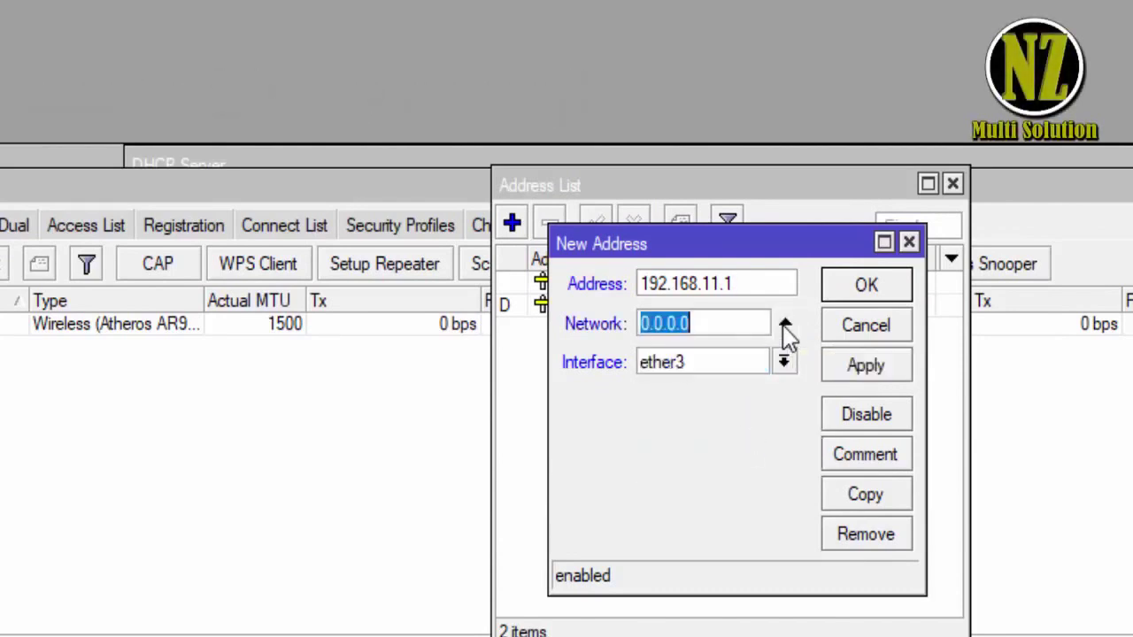
{"action": "left_click", "coordinate": [861, 365]}
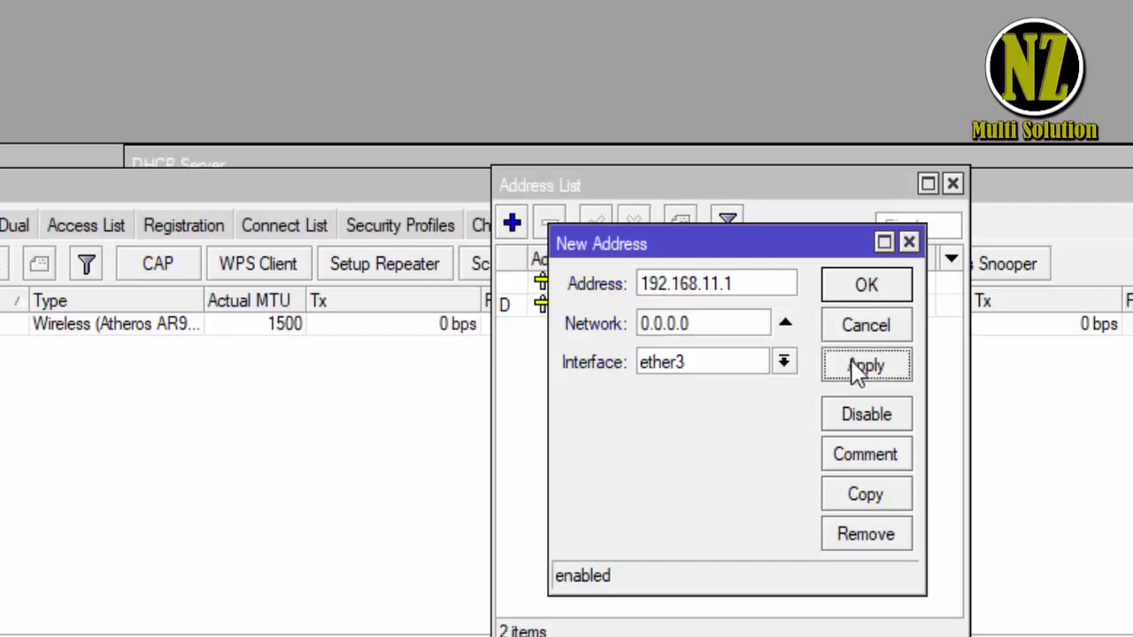
{"action": "left_click", "coordinate": [770, 283]}
{"action": "type", "text": "/24"}
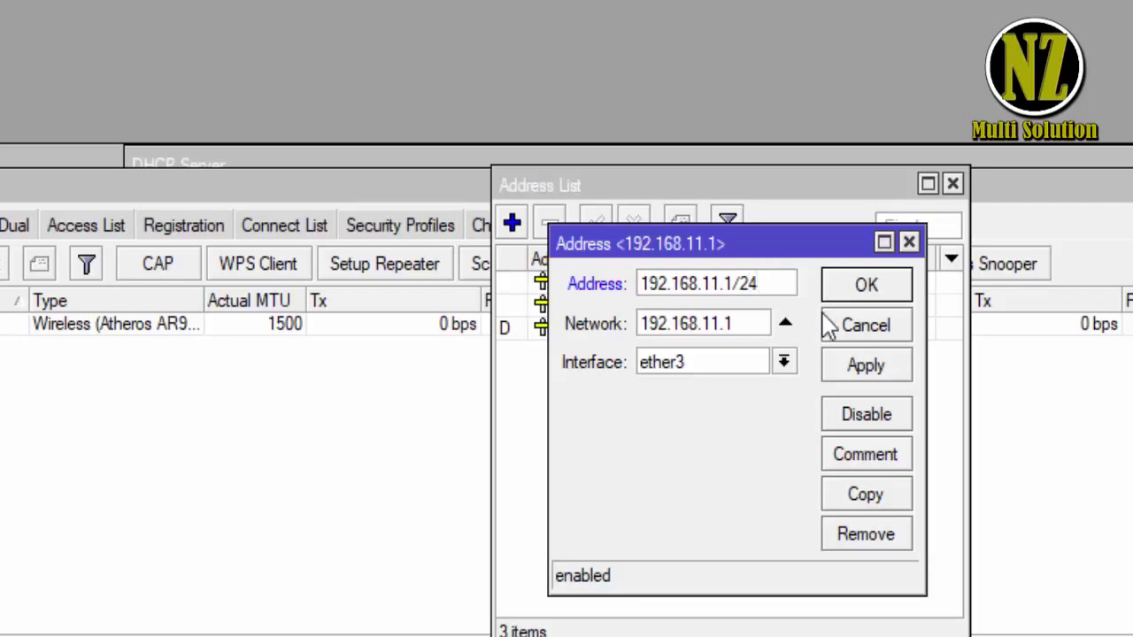
{"action": "left_click", "coordinate": [885, 368]}
{"action": "left_click", "coordinate": [870, 291]}
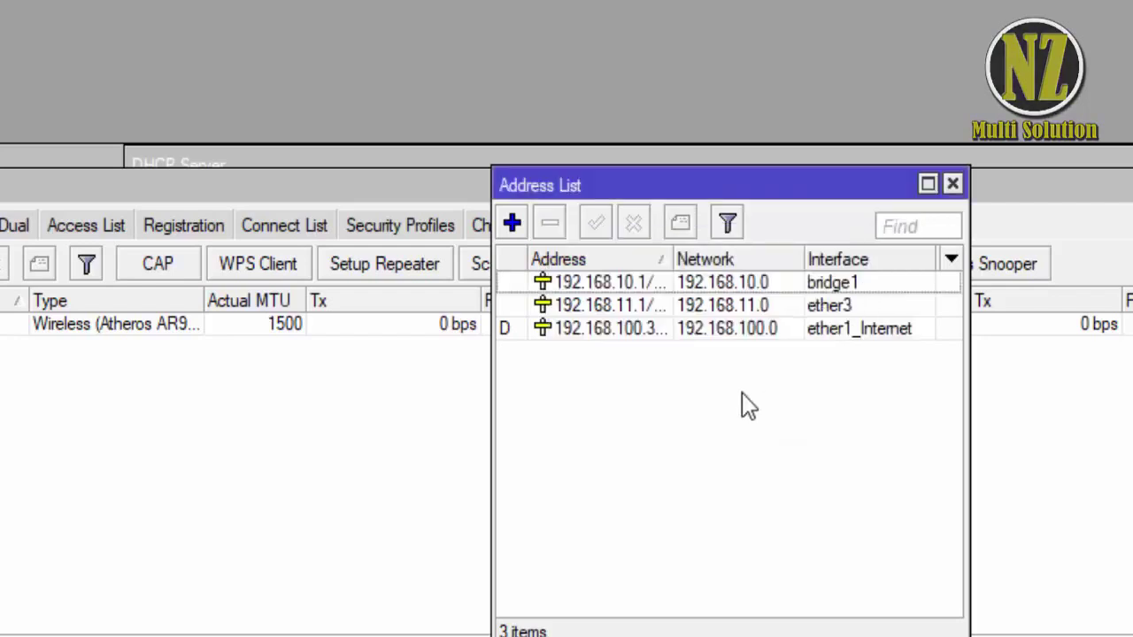
{"action": "left_click", "coordinate": [683, 312]}
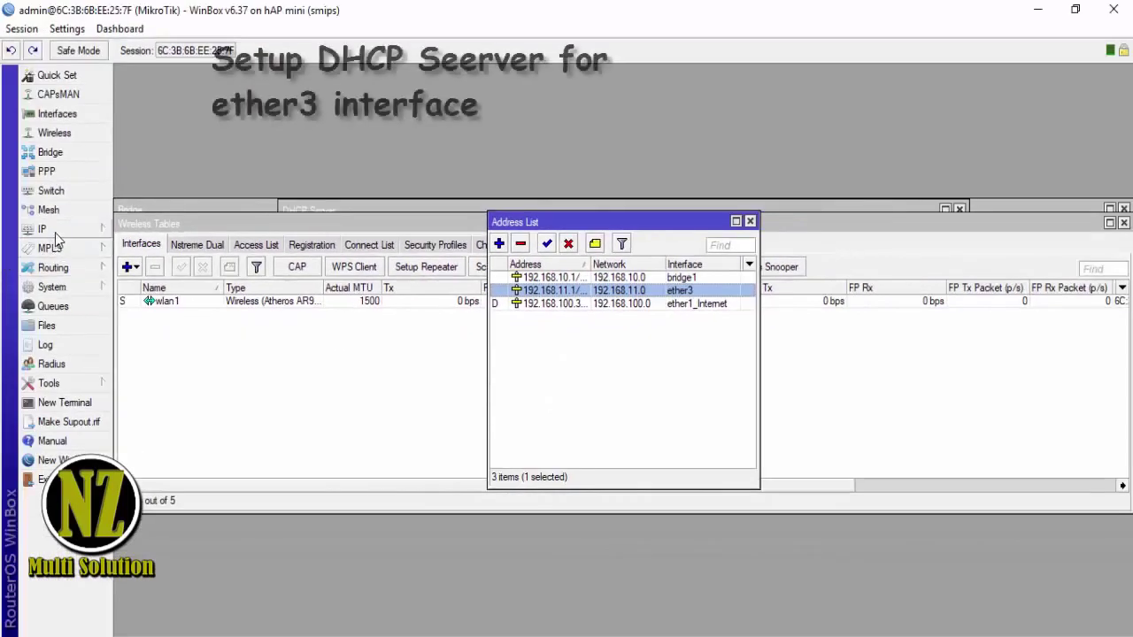
- Open the DHCP Server window, starting then cancelling a manual server entry
{"action": "left_click", "coordinate": [55, 233]}
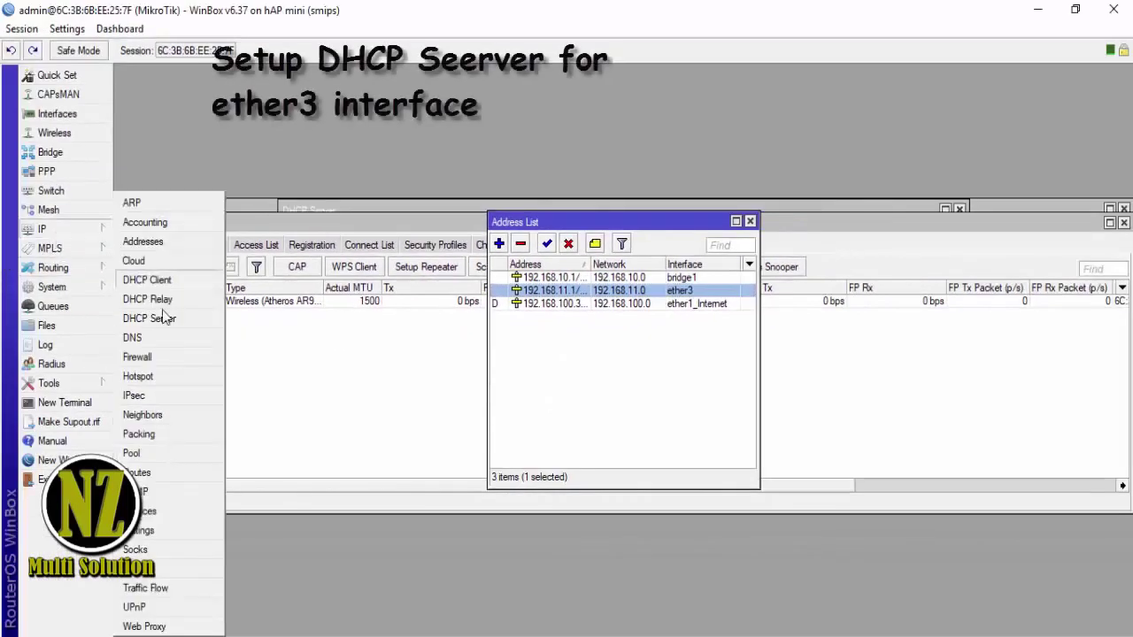
{"action": "left_click", "coordinate": [150, 318]}
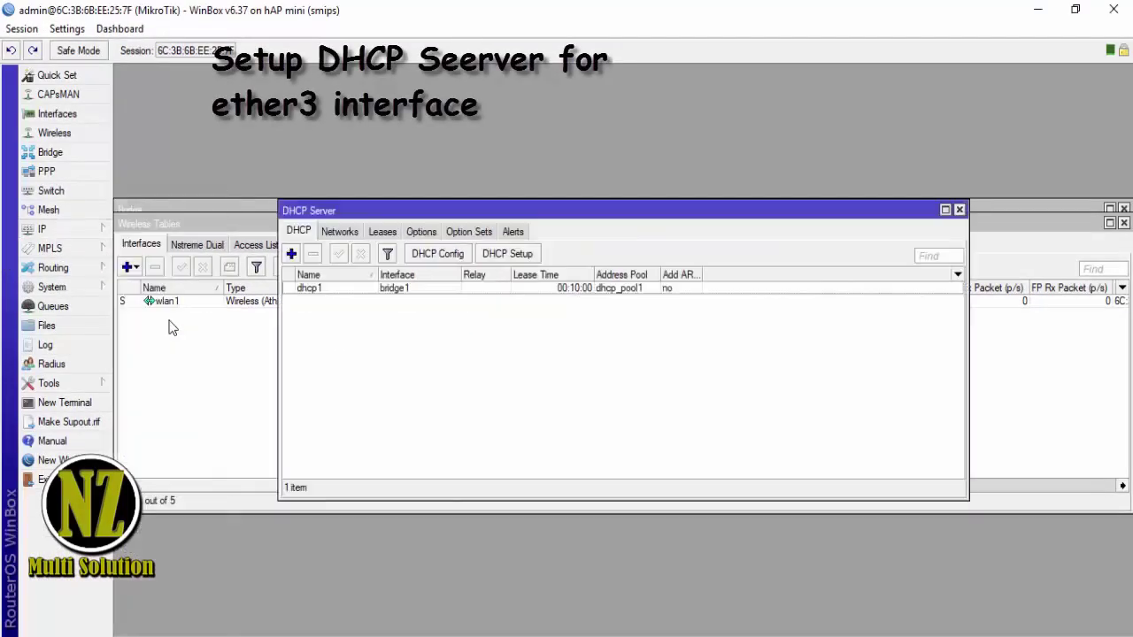
{"action": "left_click", "coordinate": [292, 254]}
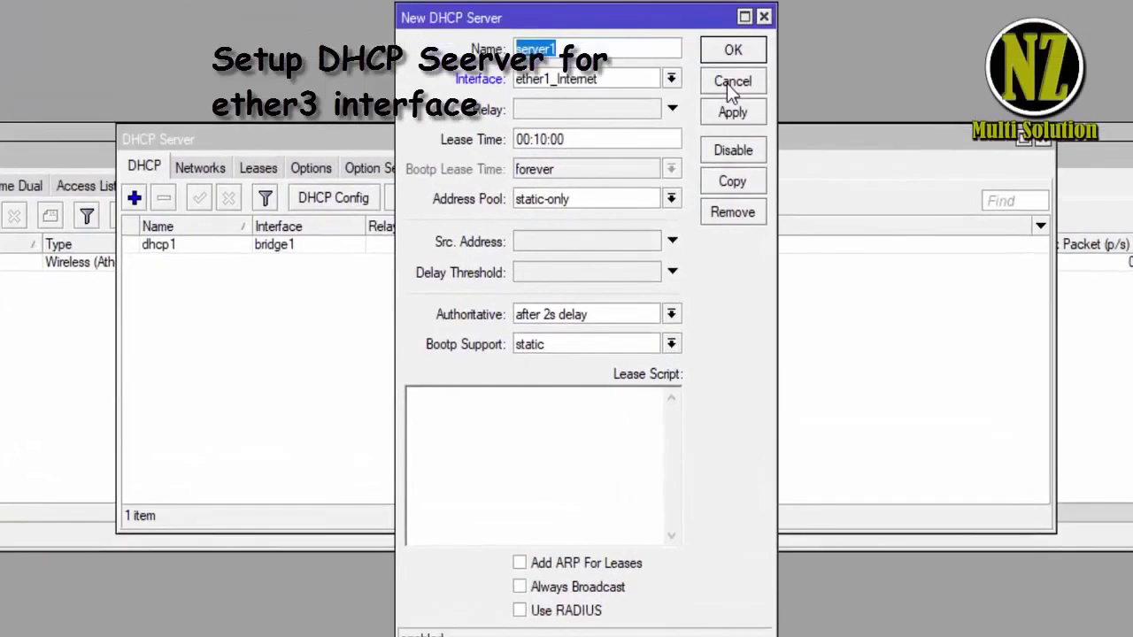
{"action": "left_click", "coordinate": [732, 83]}
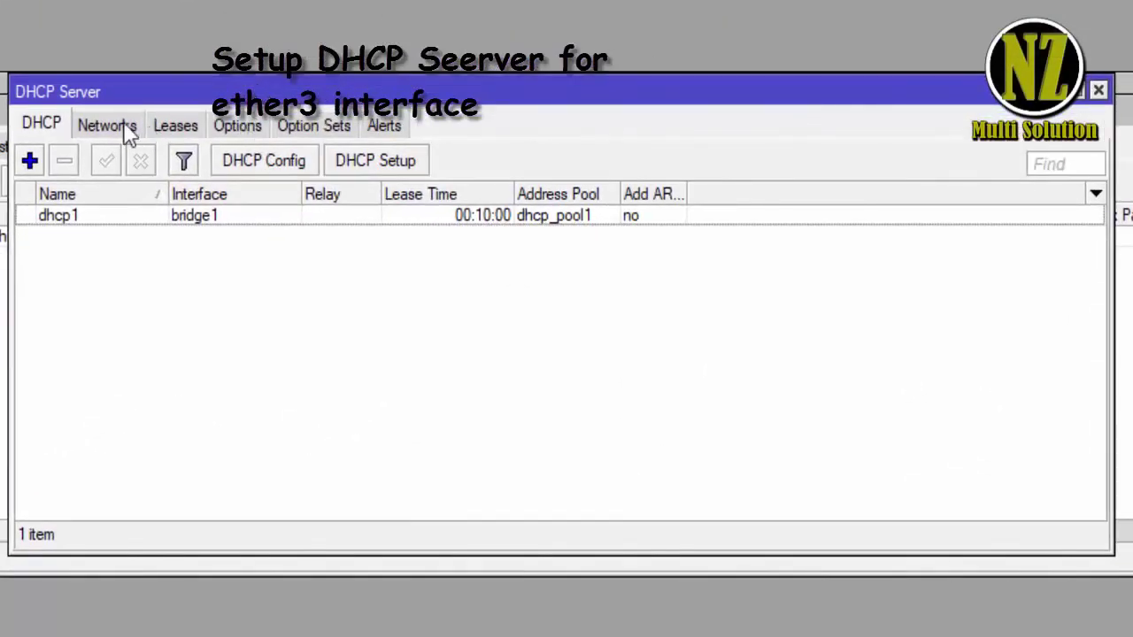
{"action": "left_click", "coordinate": [124, 128]}
{"action": "left_click", "coordinate": [38, 129]}
- Run DHCP Setup on ether3 with 192.168.11.0/24, gateway 192.168.11.1, DNS 8.8.8.8 and 8.8.4.4
{"action": "left_click", "coordinate": [410, 165]}
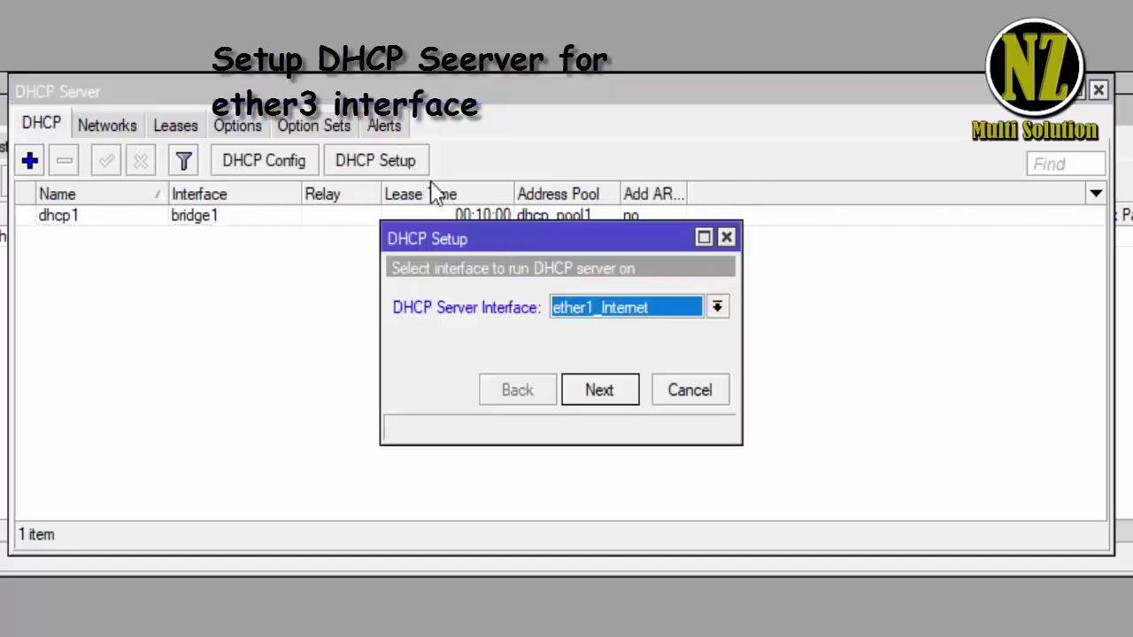
{"action": "left_click", "coordinate": [632, 309]}
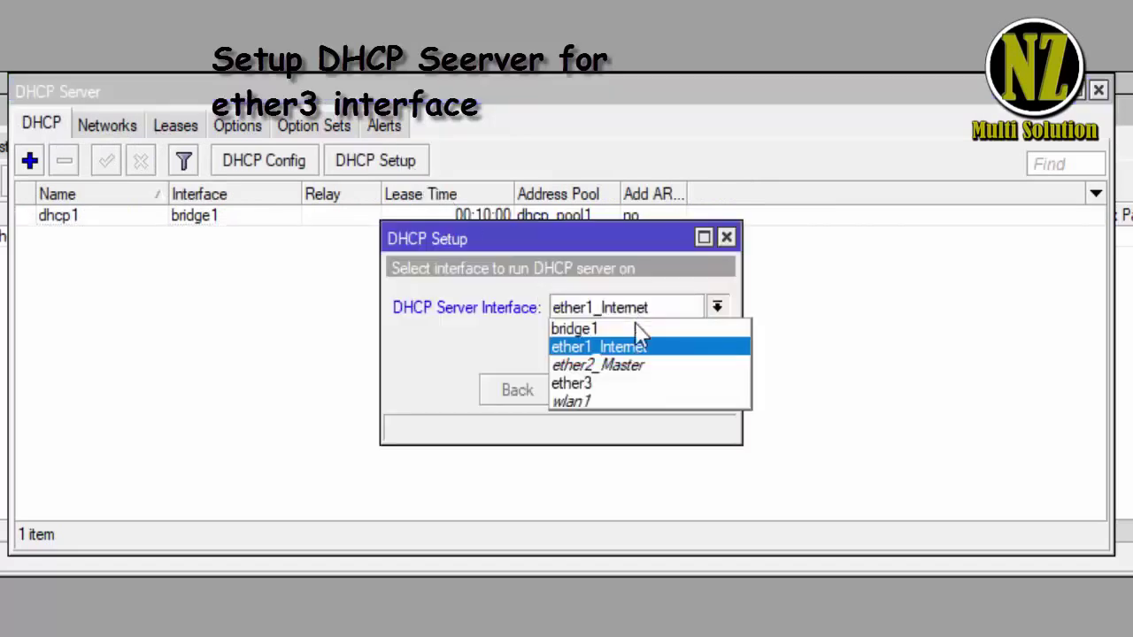
{"action": "left_click", "coordinate": [634, 388]}
{"action": "left_click", "coordinate": [598, 394]}
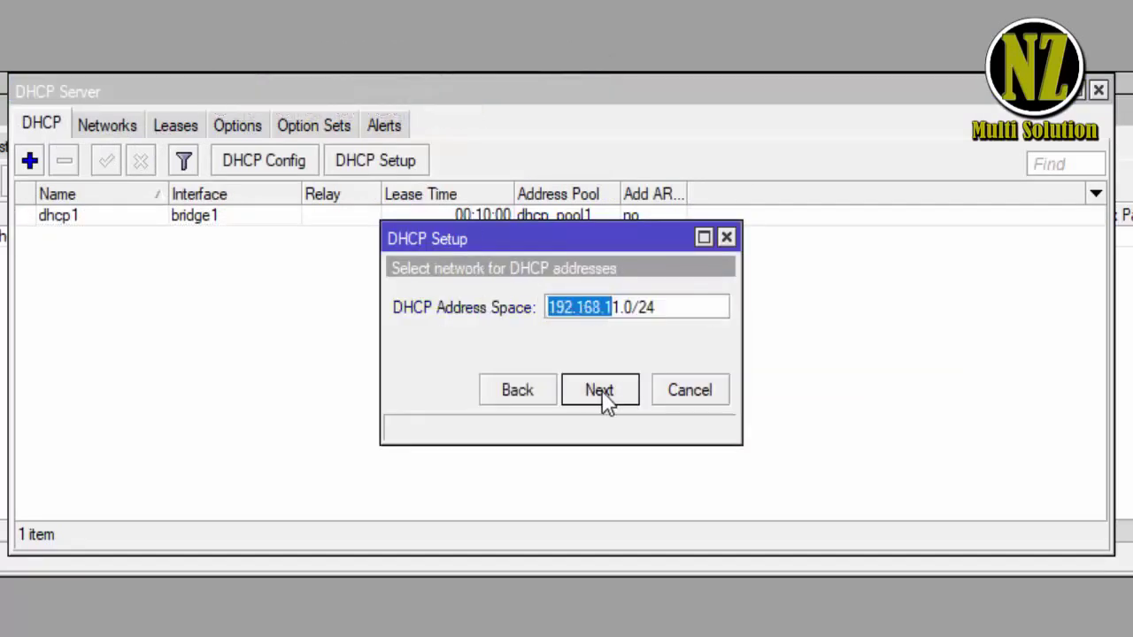
{"action": "left_click", "coordinate": [599, 390]}
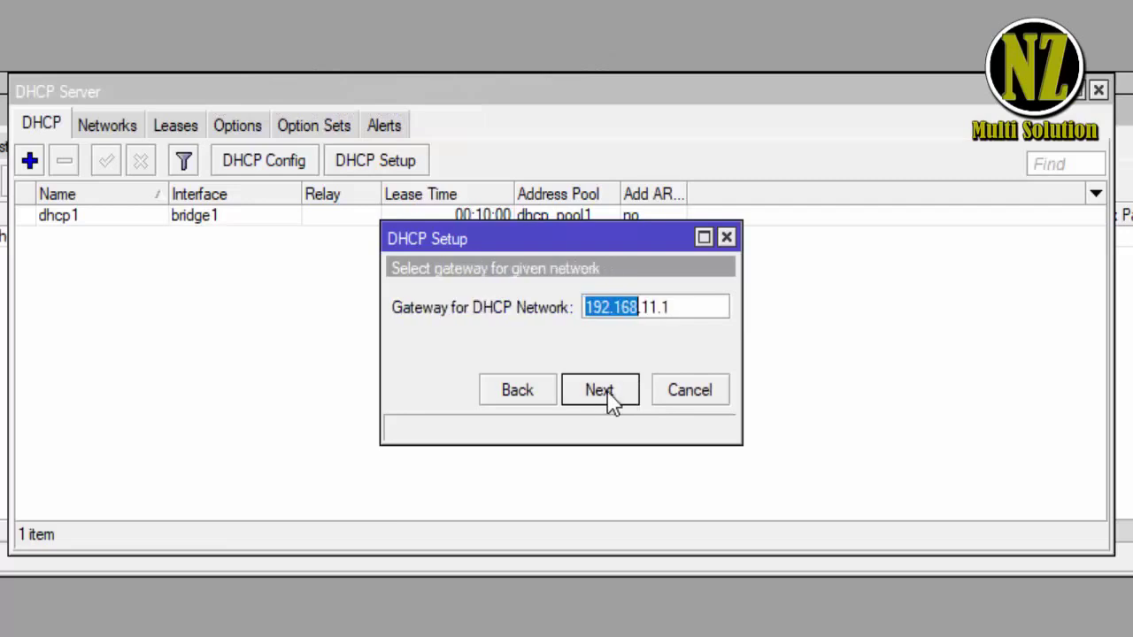
{"action": "left_click", "coordinate": [600, 391]}
{"action": "left_click", "coordinate": [600, 390]}
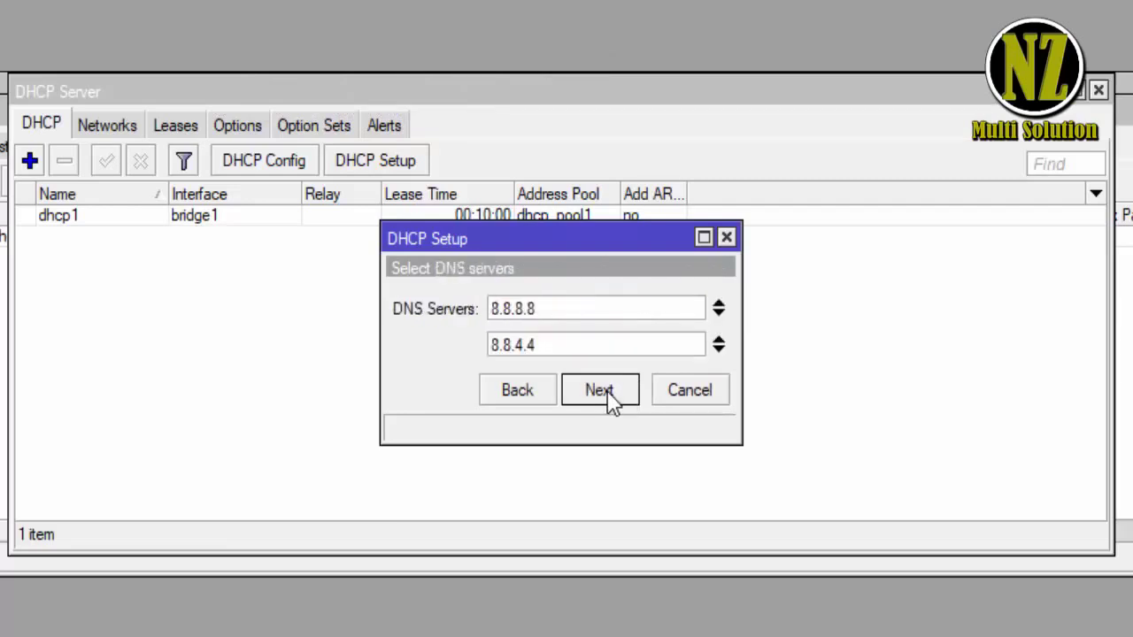
{"action": "left_click", "coordinate": [599, 390]}
{"action": "left_click", "coordinate": [600, 390]}
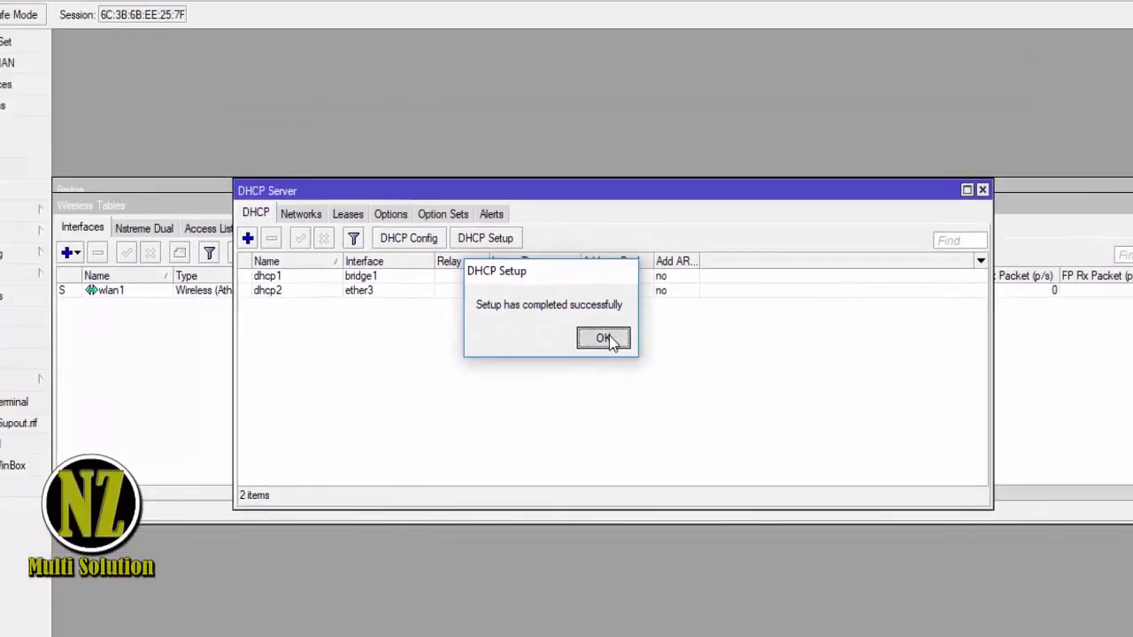
{"action": "left_click", "coordinate": [543, 303]}
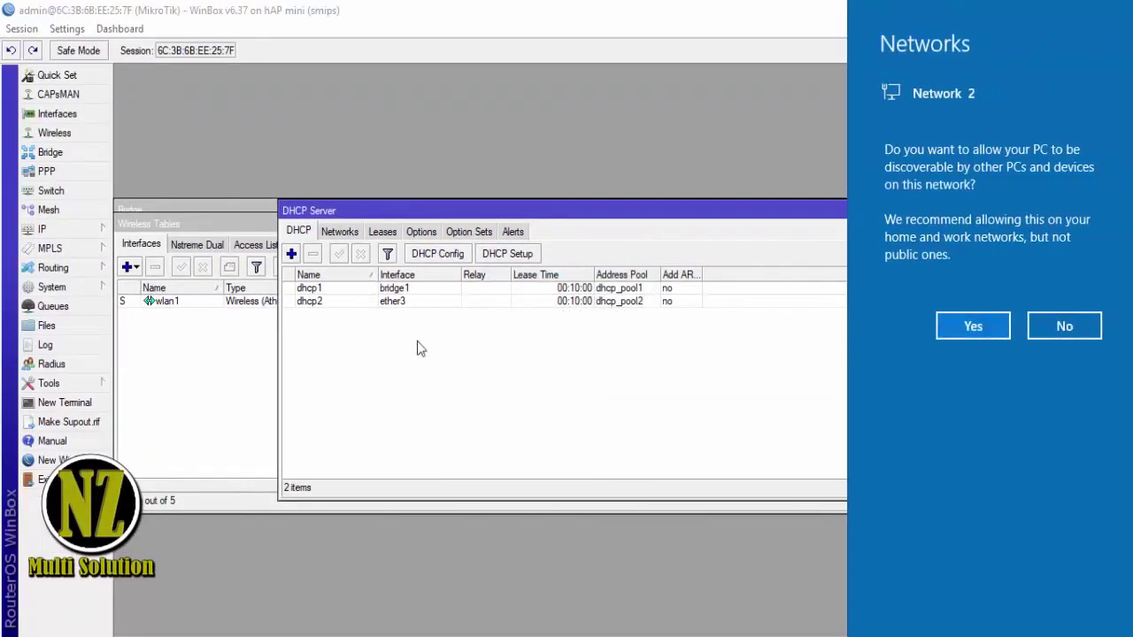
- Decline network discovery, then close the DHCP Server, Address List, Wireless, Firewall and Bridge windows
{"action": "left_click", "coordinate": [1056, 326]}
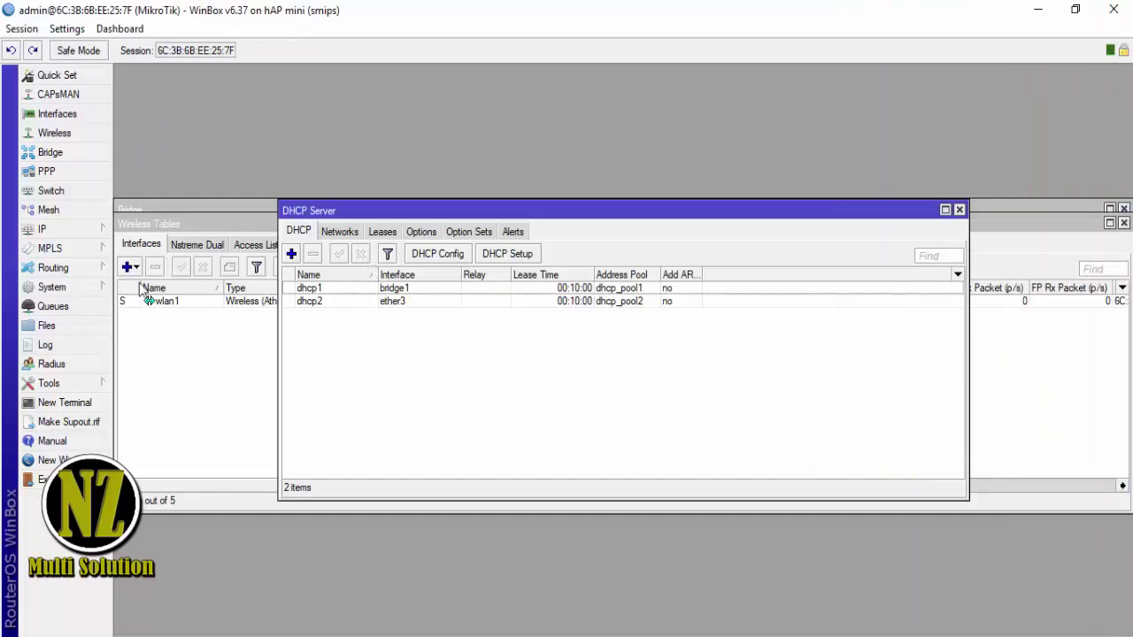
{"action": "left_click", "coordinate": [959, 210]}
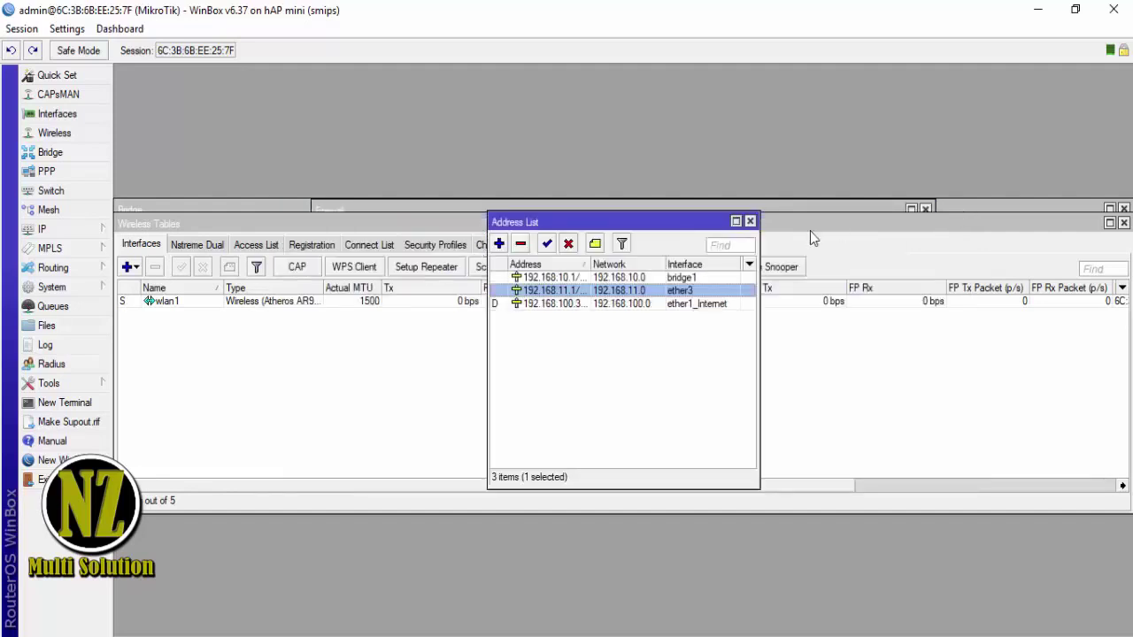
{"action": "left_click", "coordinate": [750, 223]}
{"action": "left_click", "coordinate": [1124, 223]}
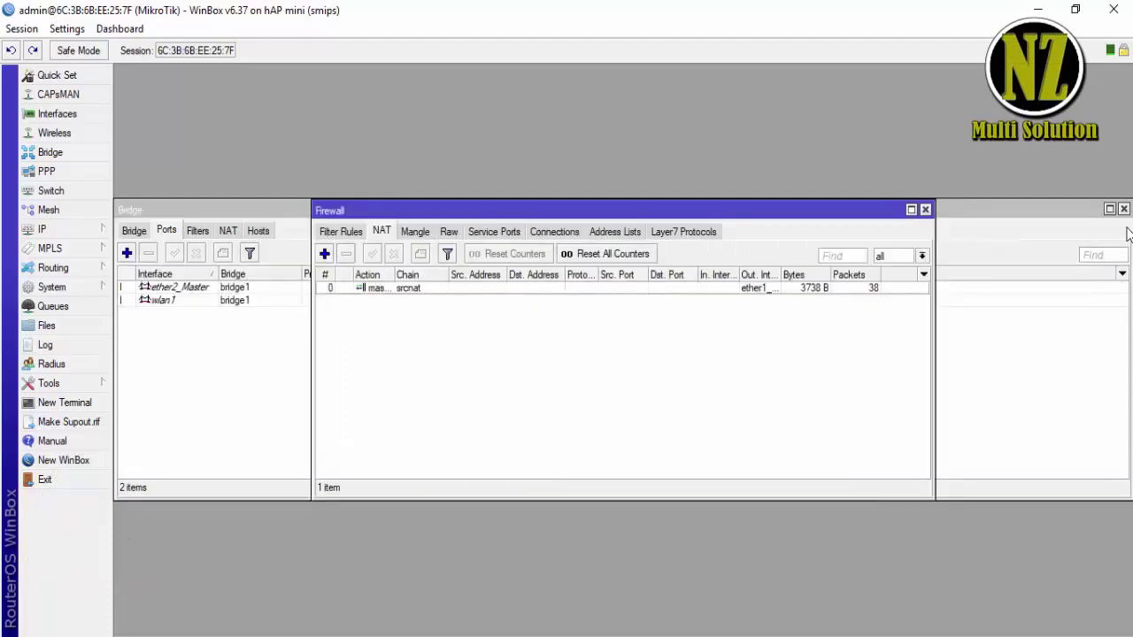
{"action": "left_click", "coordinate": [925, 211]}
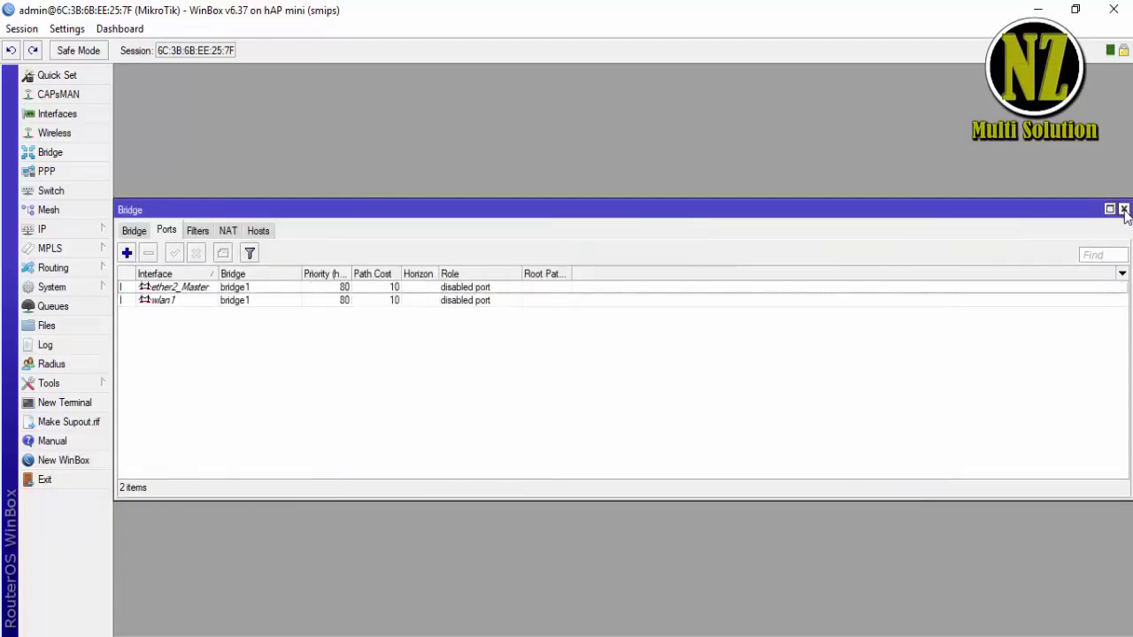
{"action": "left_click", "coordinate": [1123, 210]}
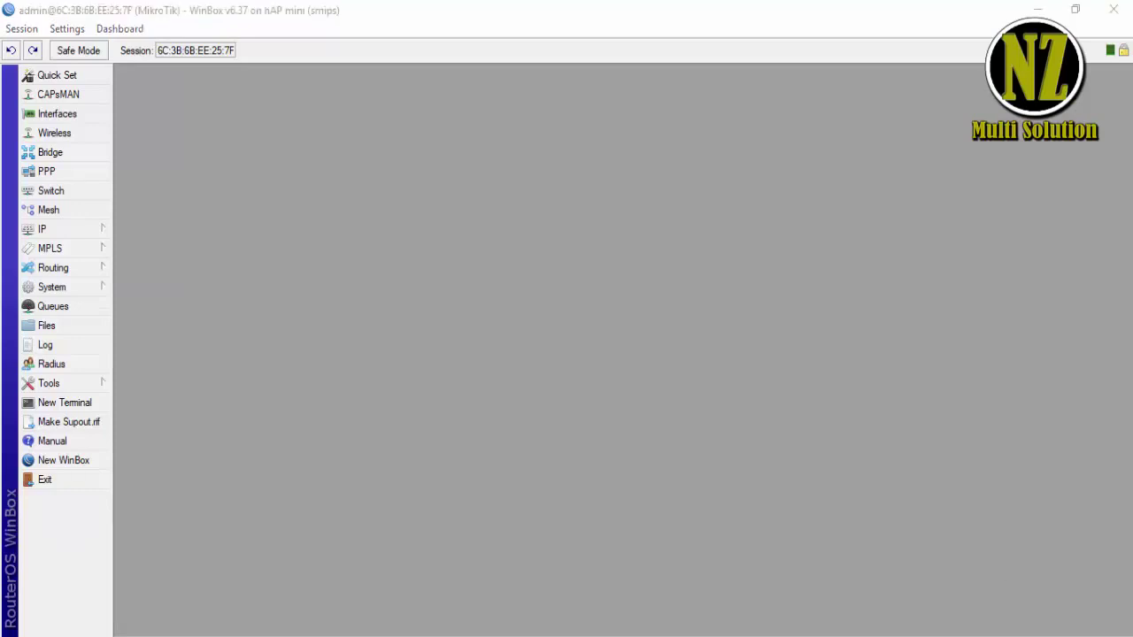
{"action": "left_click", "coordinate": [473, 224]}
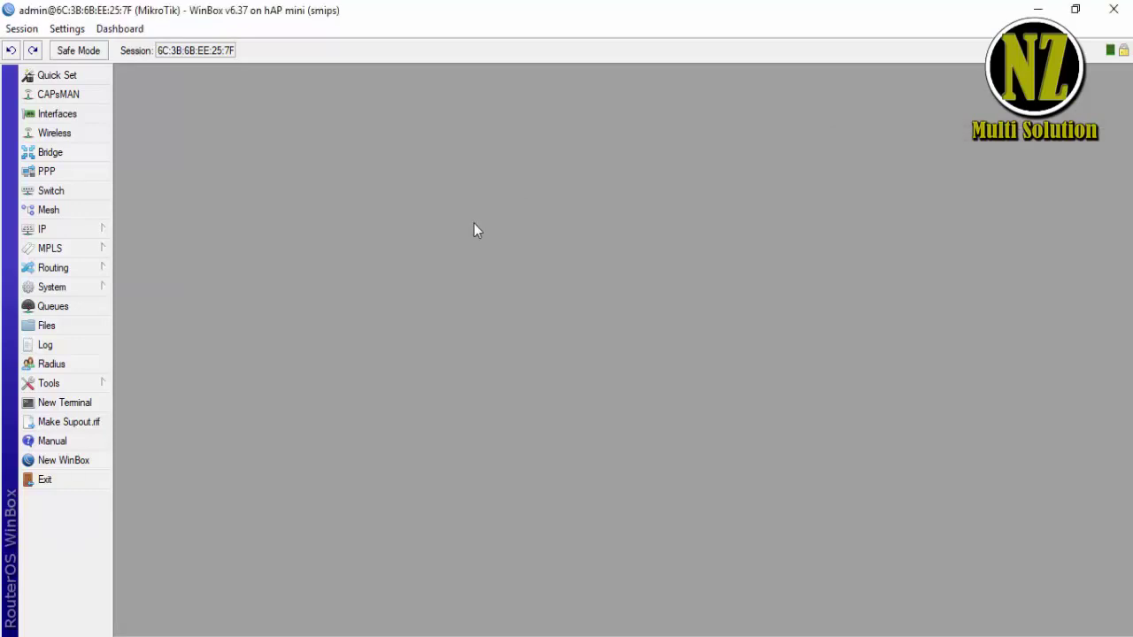
{"action": "left_click", "coordinate": [58, 232]}
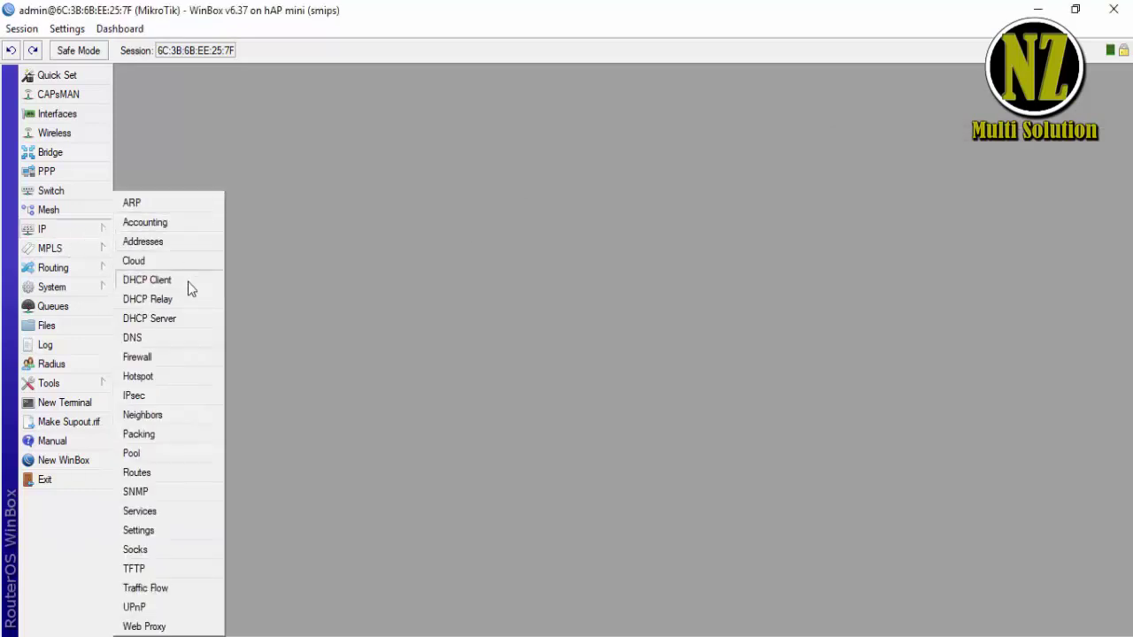
{"action": "left_click", "coordinate": [297, 256]}
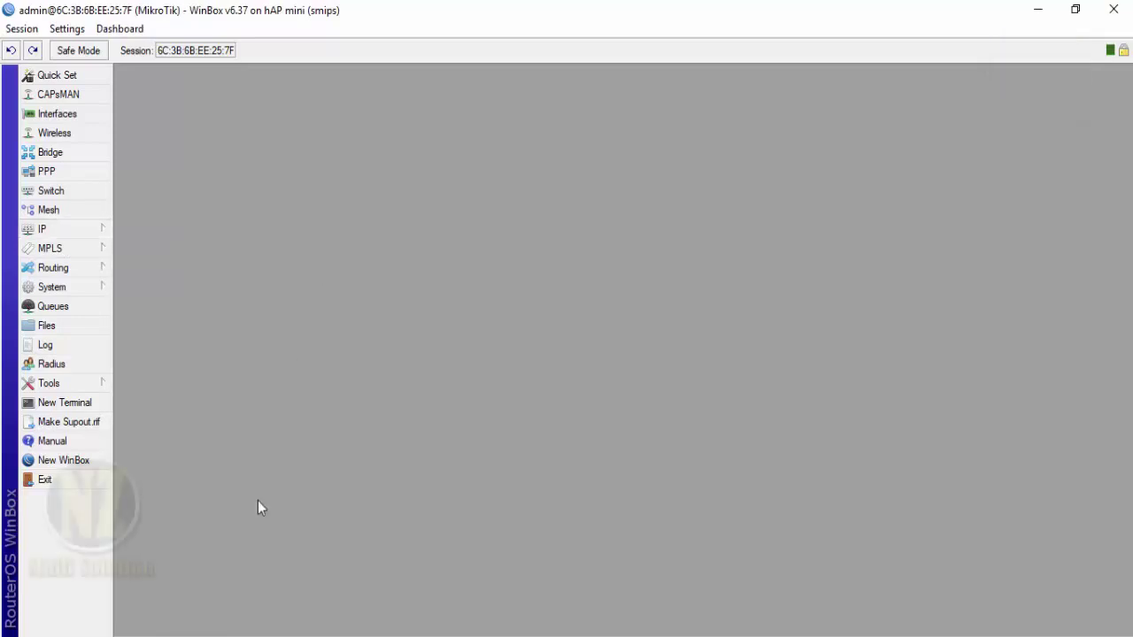
- Add 'Kemudian Seting Hotspot' on line 3 of the Notepad++ notes, then minimize them
{"action": "key", "text": "alt+Tab"}
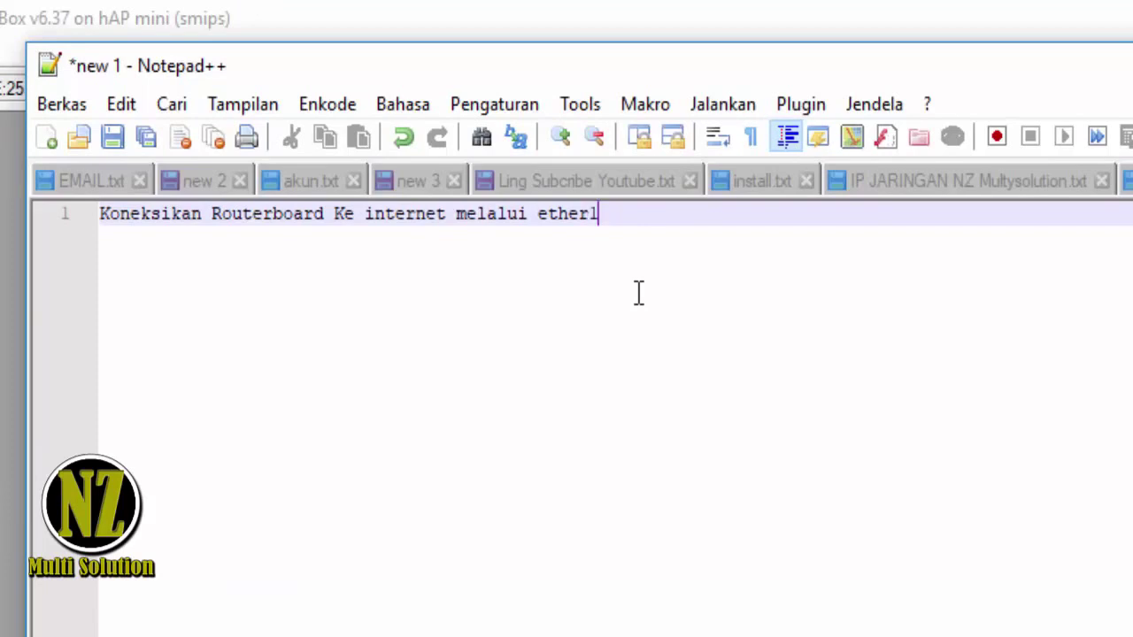
{"action": "key", "text": "Return"}
{"action": "key", "text": "Return"}
{"action": "type", "text": "Kemudi"}
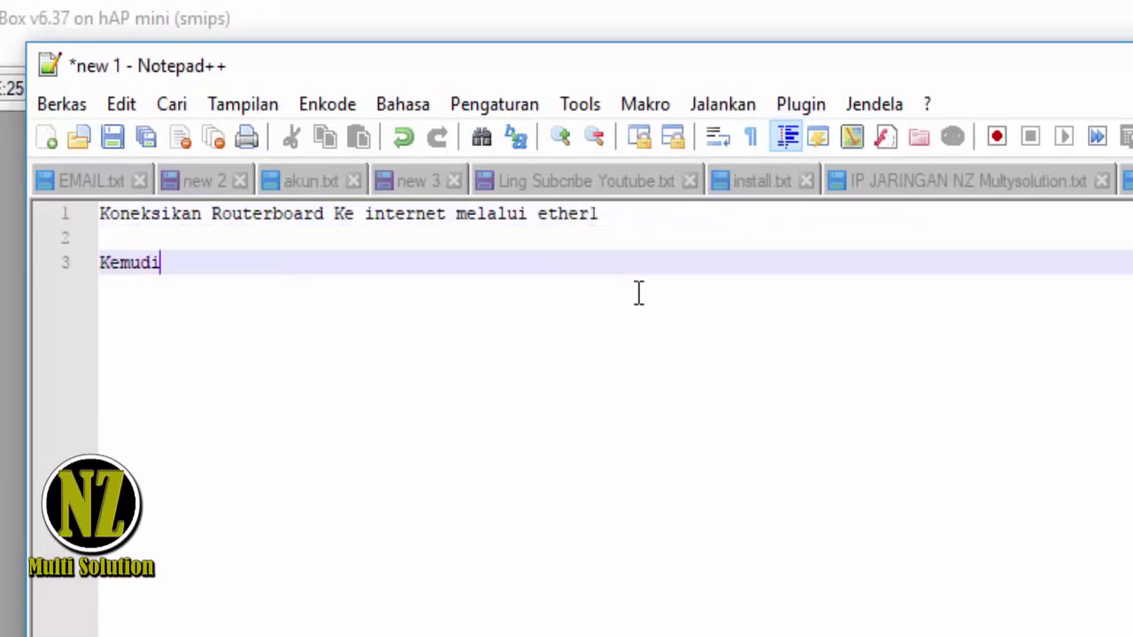
{"action": "type", "text": "an Seting Hotspot"}
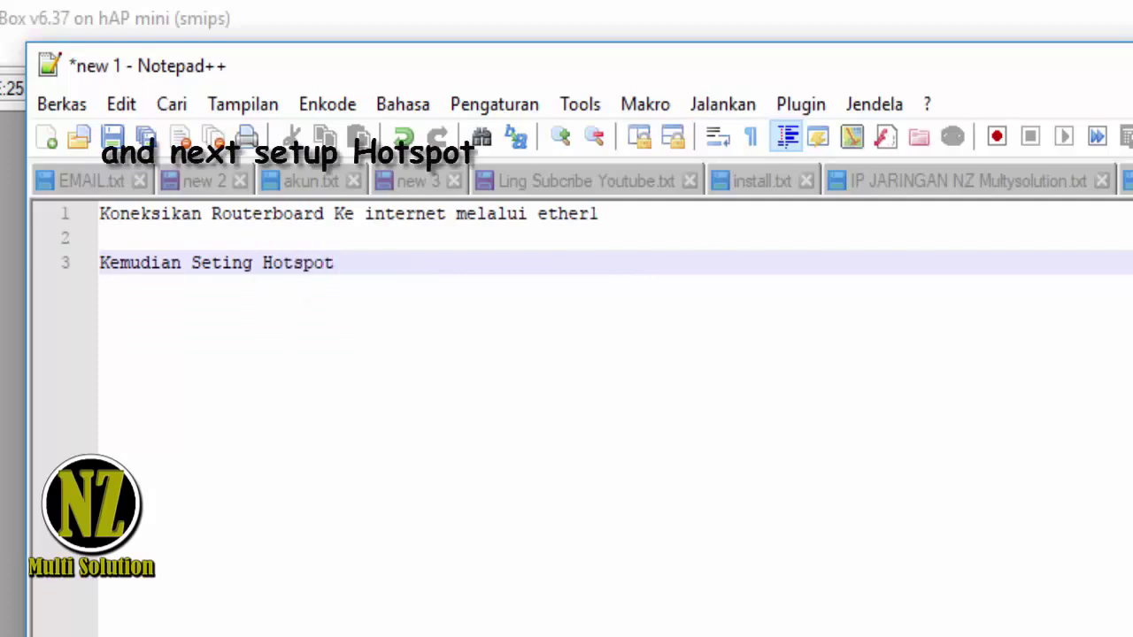
{"action": "key", "text": "super+Down"}
{"action": "left_click", "coordinate": [8, 276]}
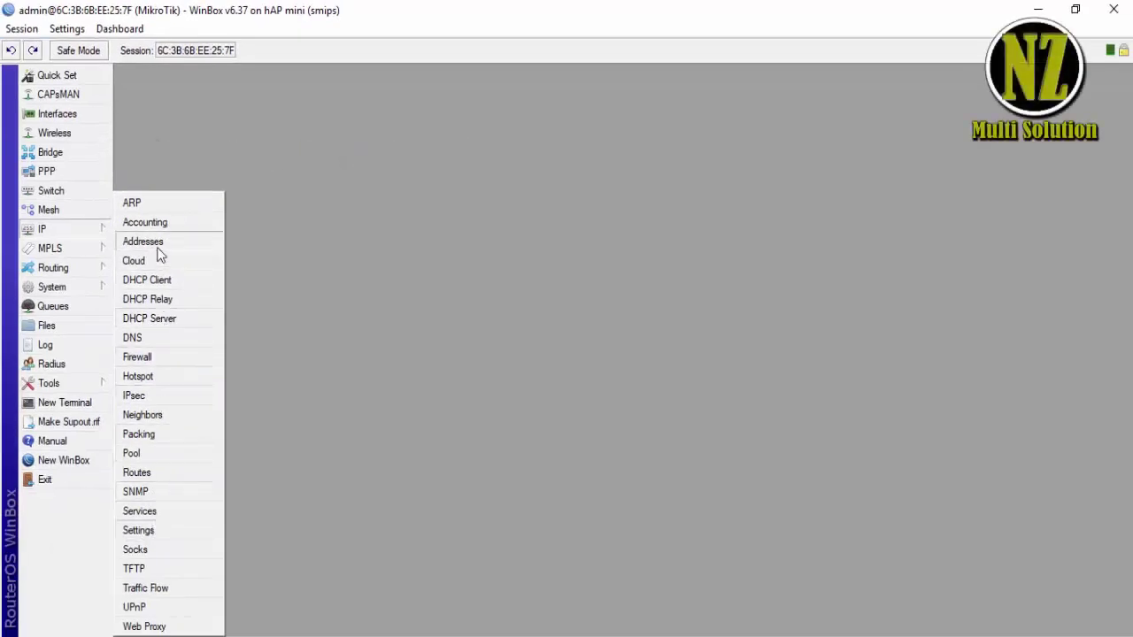
- Open IP > Hotspot and browse the Users and User Profiles tabs, selecting the default profile
{"action": "left_click", "coordinate": [138, 376]}
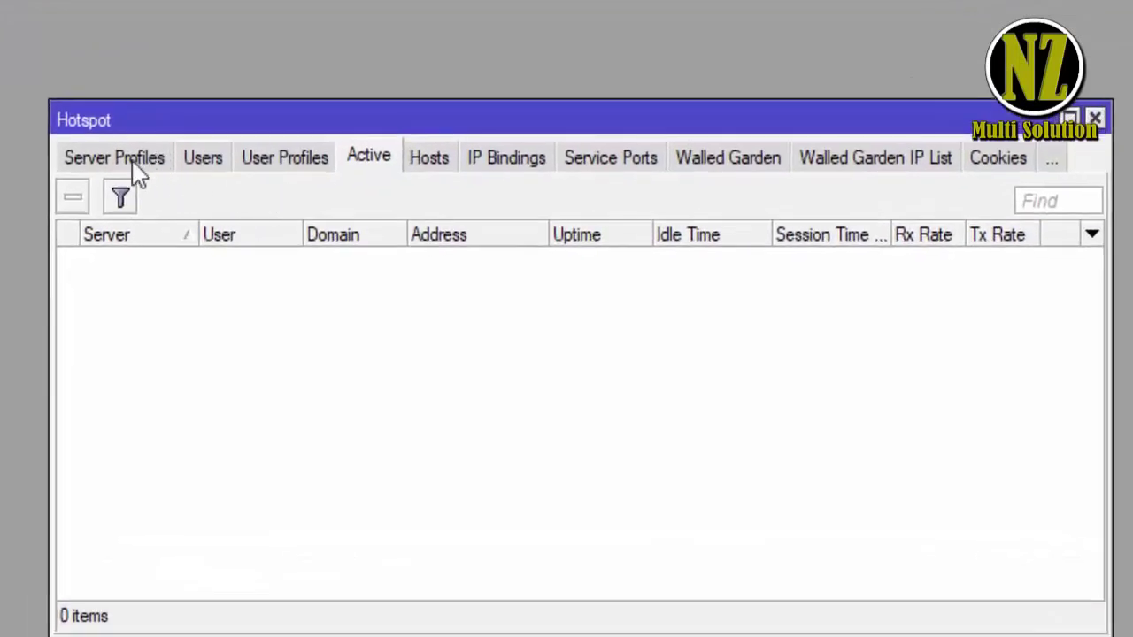
{"action": "left_click", "coordinate": [203, 168]}
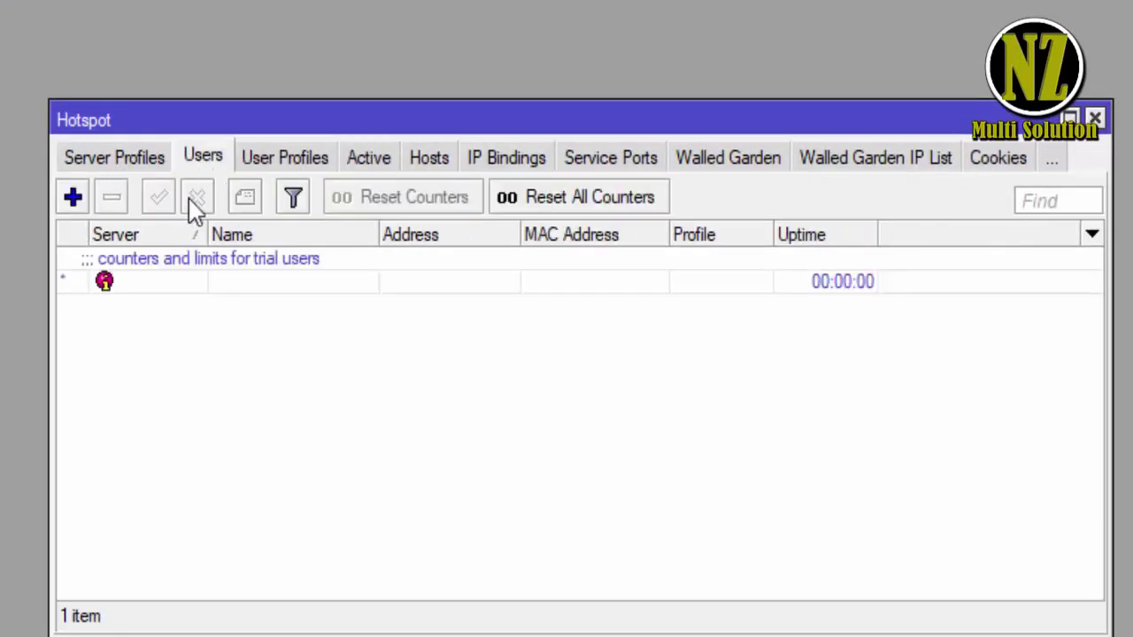
{"action": "left_click", "coordinate": [285, 164]}
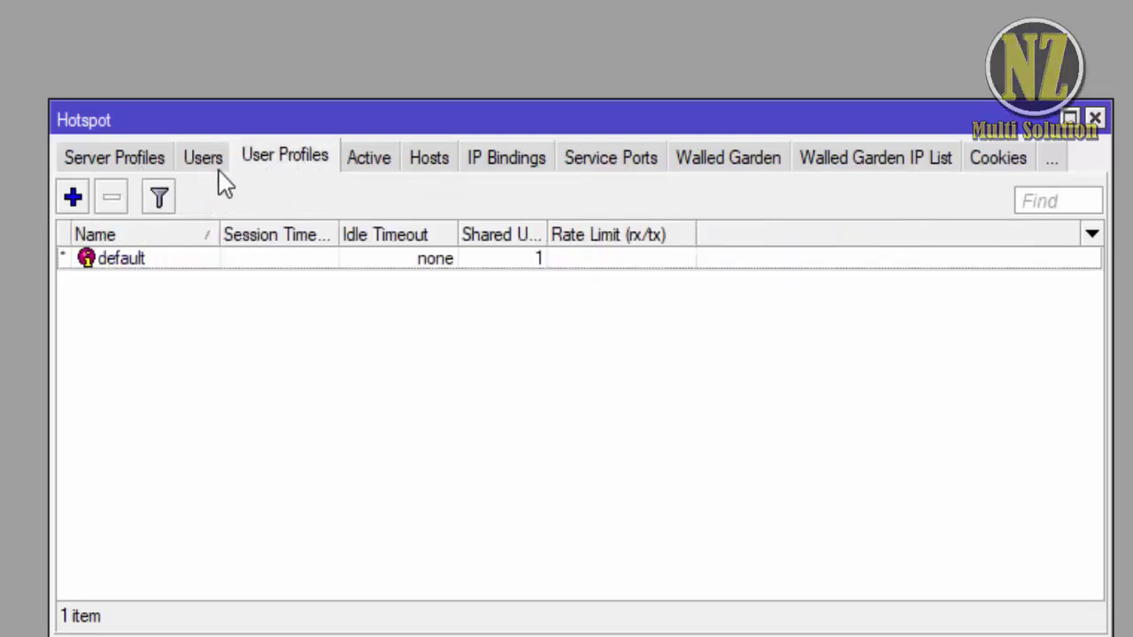
{"action": "left_click", "coordinate": [216, 166]}
{"action": "left_click", "coordinate": [276, 160]}
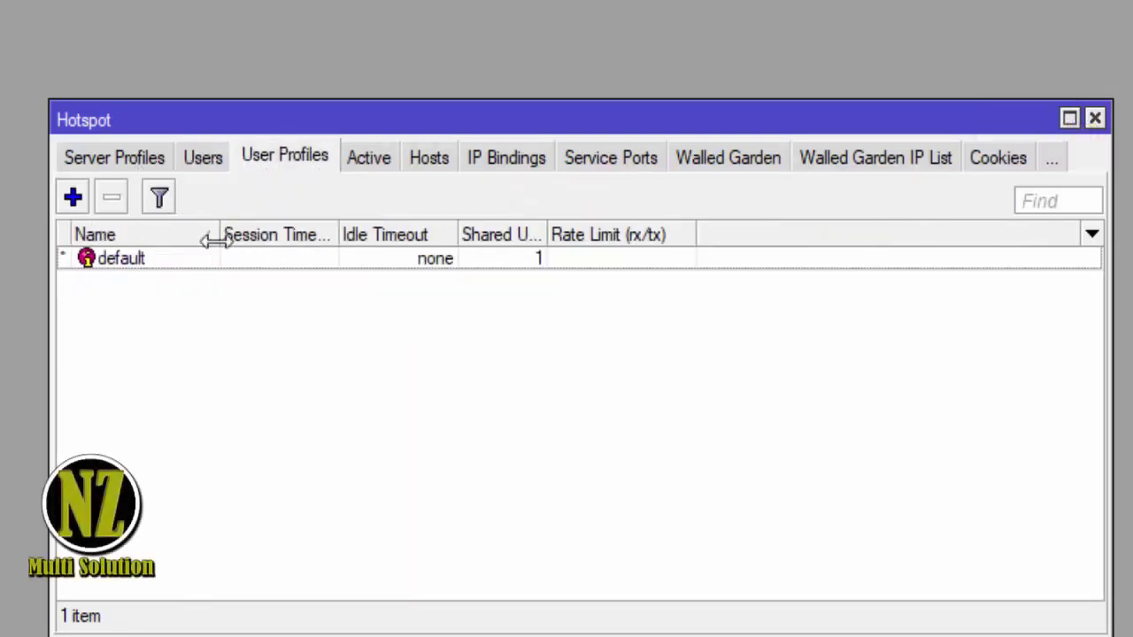
{"action": "left_click", "coordinate": [137, 258]}
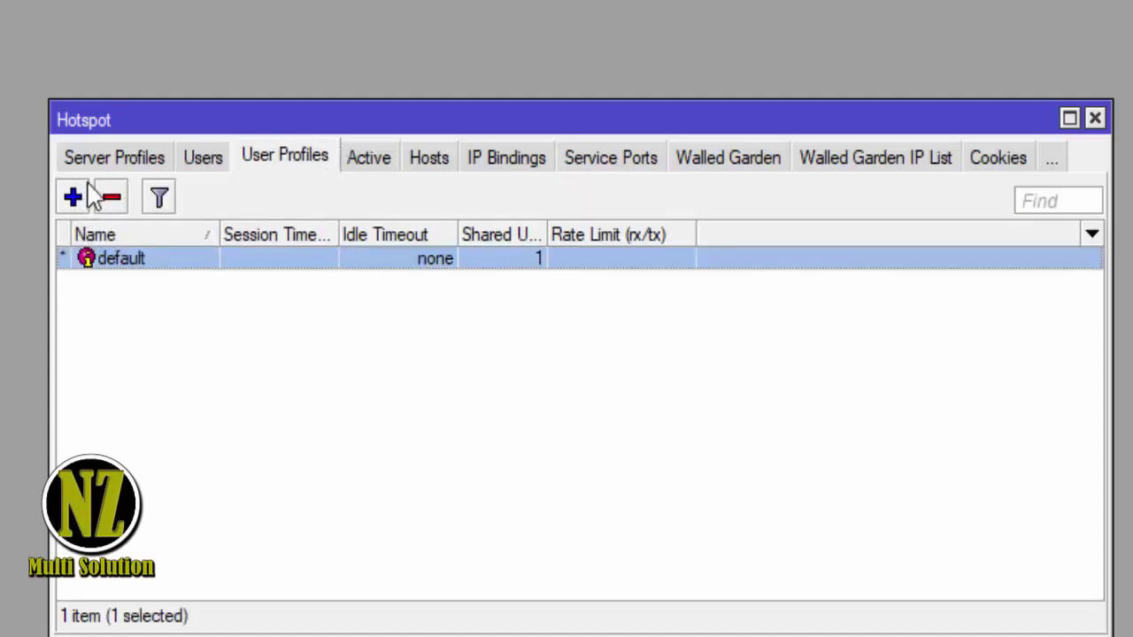
- Inspect the default server profile and discard a new one, ending on the Servers tab
{"action": "left_click", "coordinate": [130, 168]}
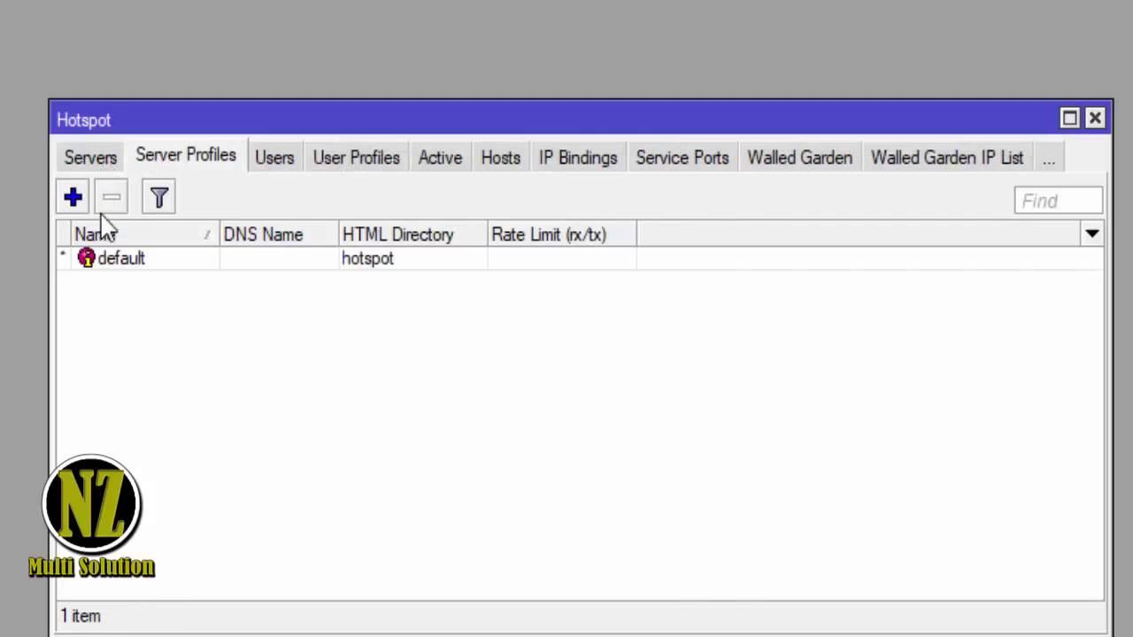
{"action": "double_click", "coordinate": [126, 260]}
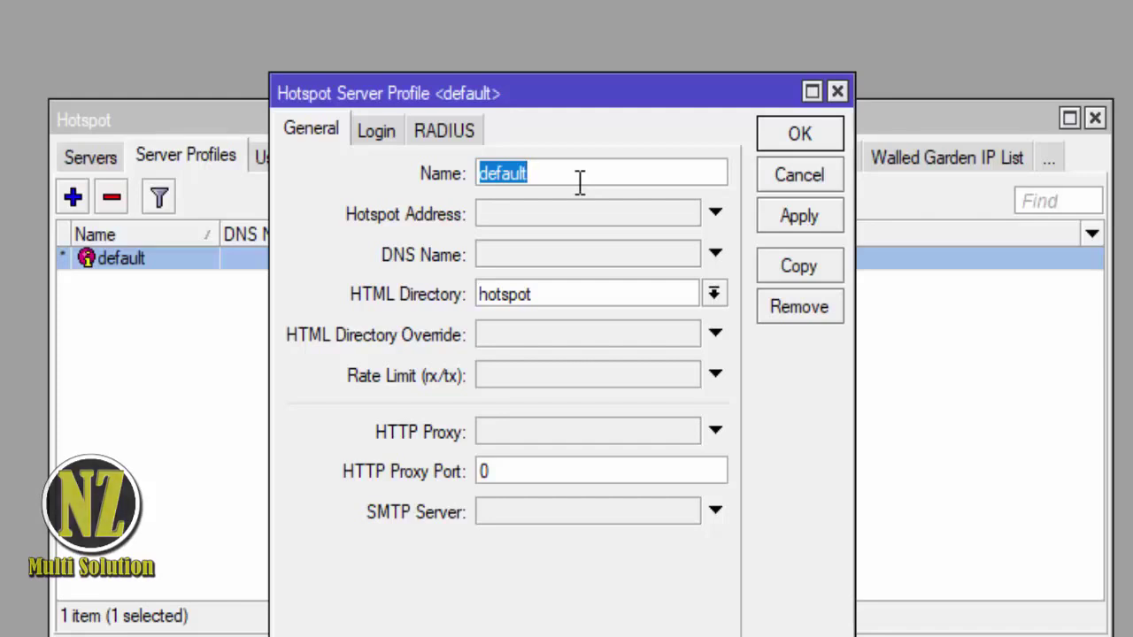
{"action": "left_click", "coordinate": [802, 179]}
{"action": "left_click", "coordinate": [75, 197]}
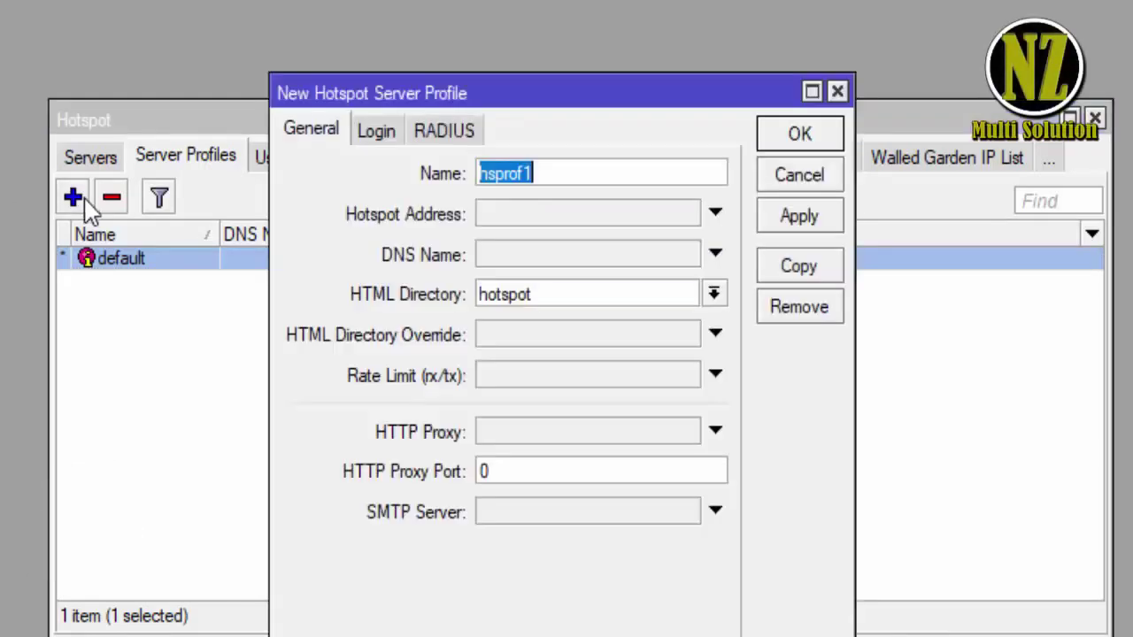
{"action": "left_click", "coordinate": [794, 184]}
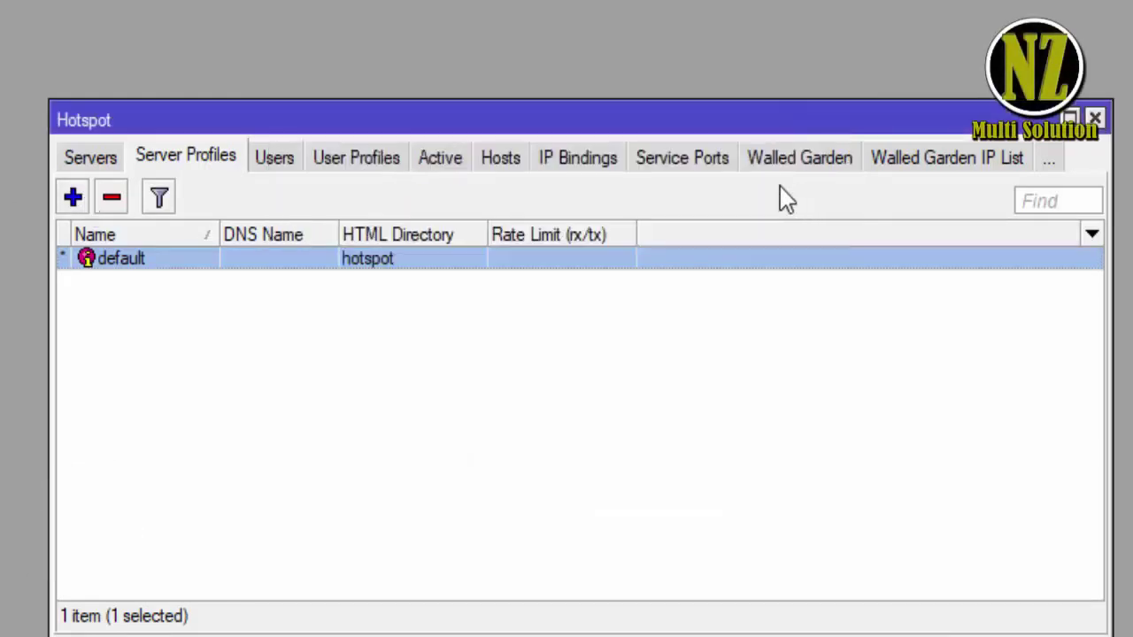
{"action": "left_click", "coordinate": [117, 165]}
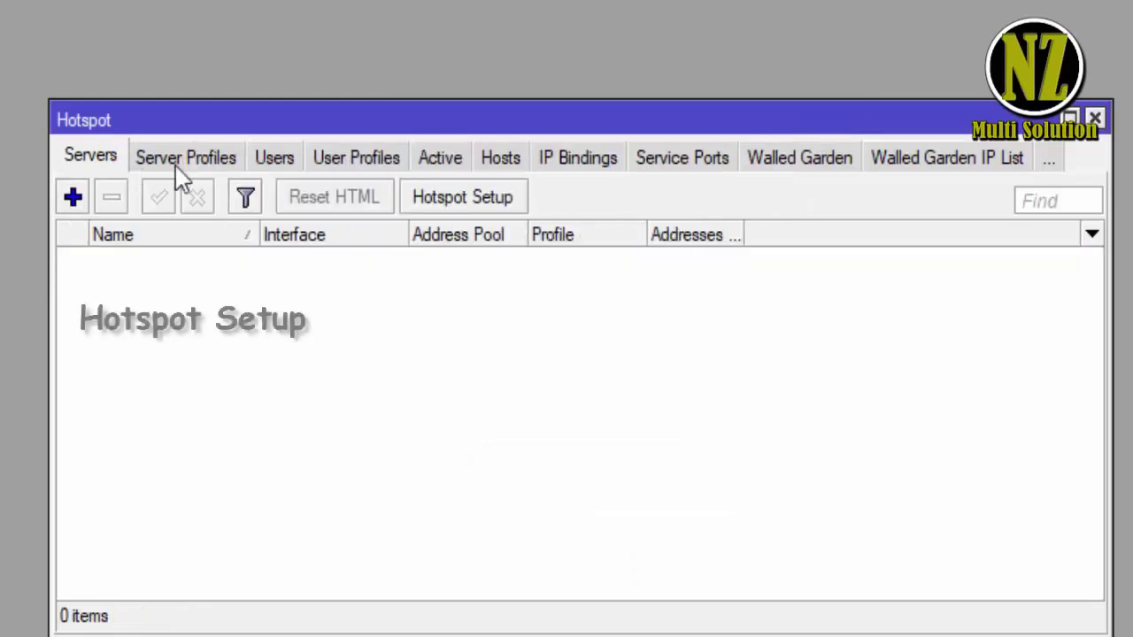
- Start Hotspot Setup on bridge1 and keep the 192.168.10.1/24 local address
{"action": "left_click", "coordinate": [449, 206]}
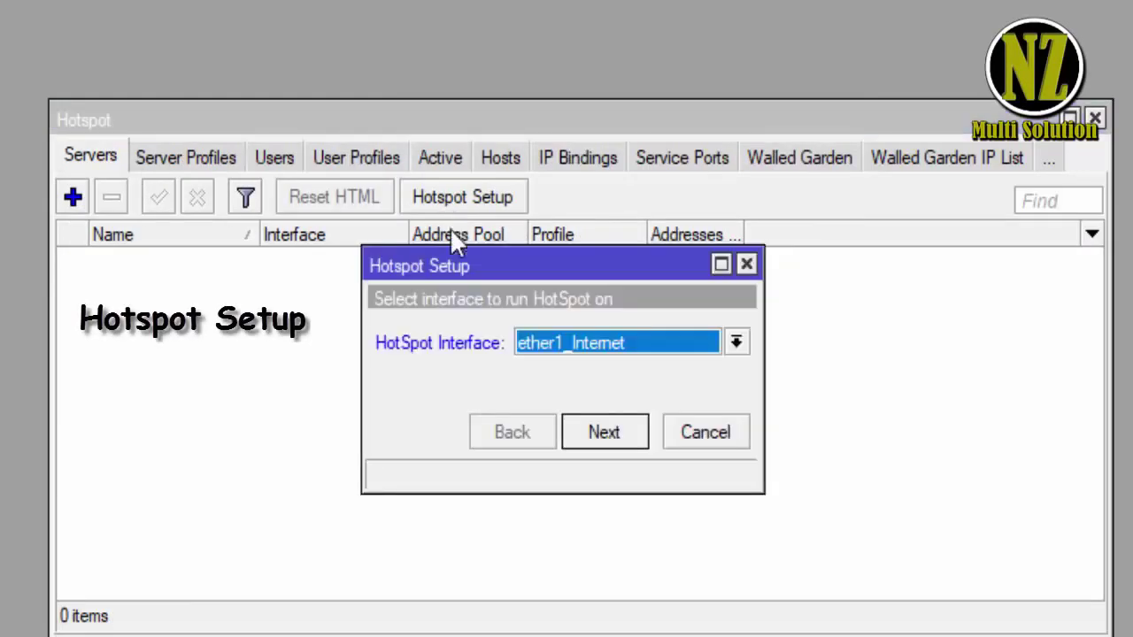
{"action": "left_click", "coordinate": [660, 349]}
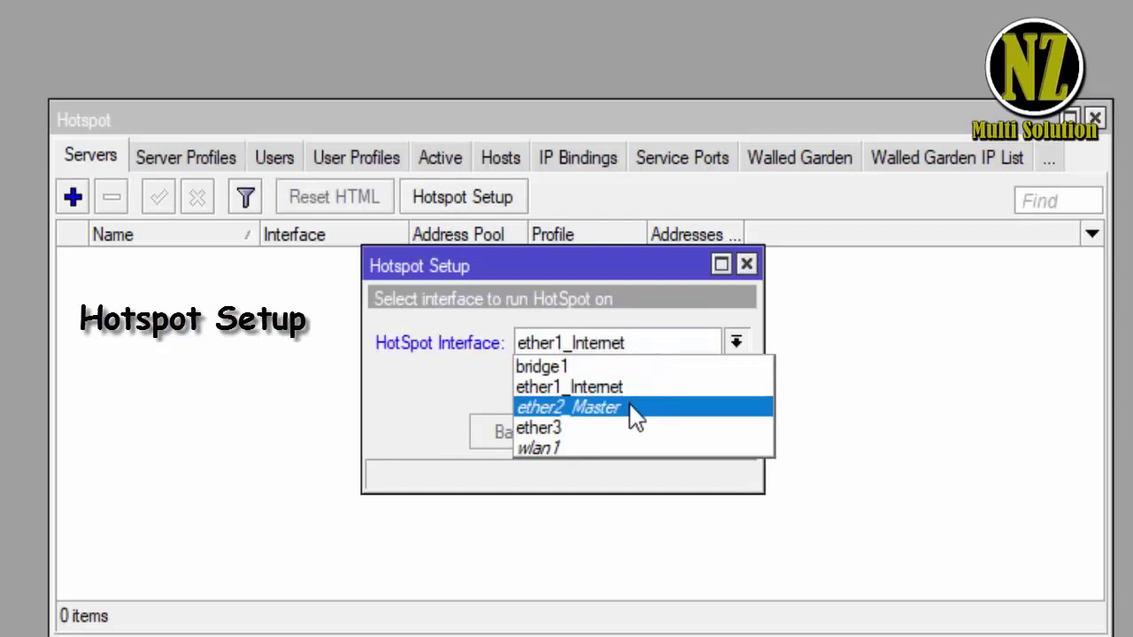
{"action": "left_click", "coordinate": [607, 368]}
{"action": "left_click", "coordinate": [601, 435]}
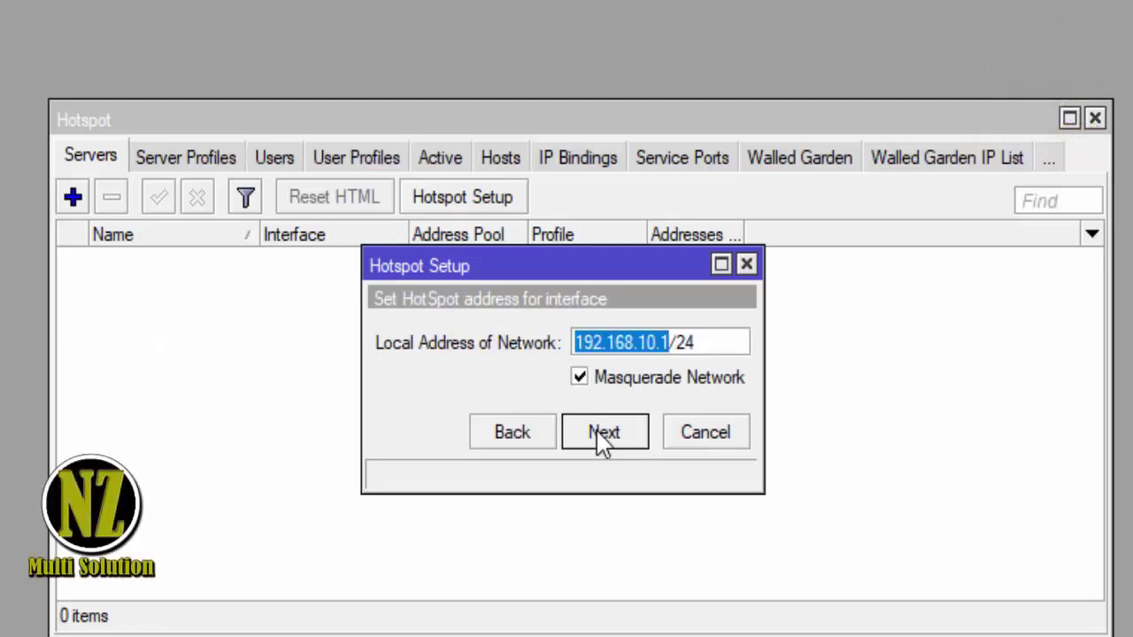
{"action": "left_click", "coordinate": [601, 436]}
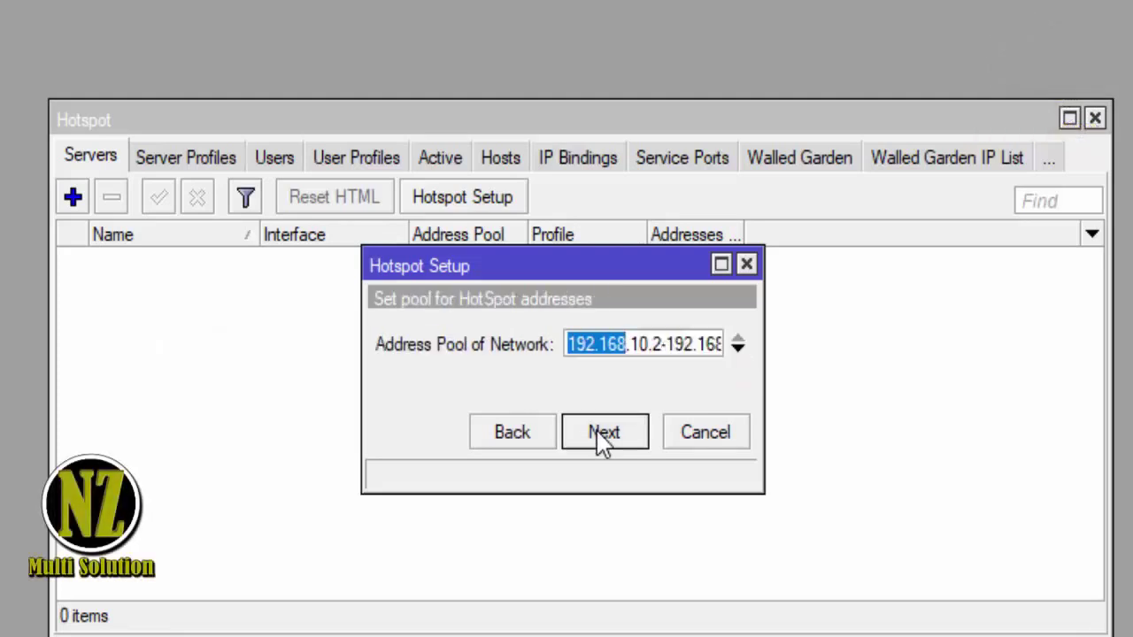
- Set the hotspot address pool to 192.168.10.2-192.168.10.102
{"action": "left_click_drag", "start_coordinate": [692, 343], "coordinate": [810, 342]}
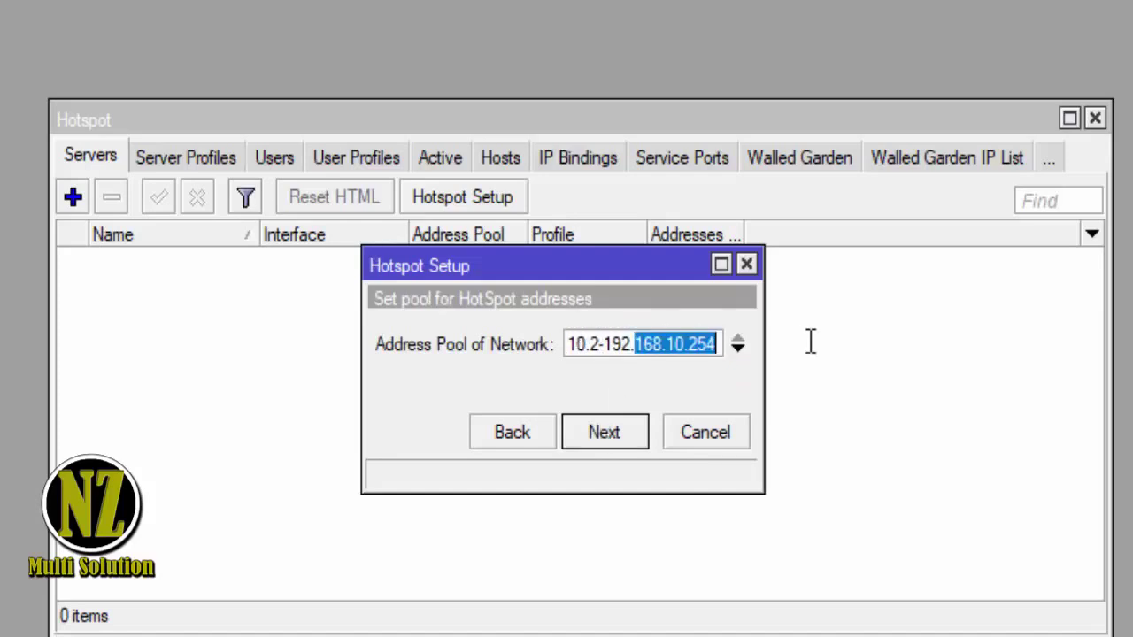
{"action": "left_click", "coordinate": [694, 347]}
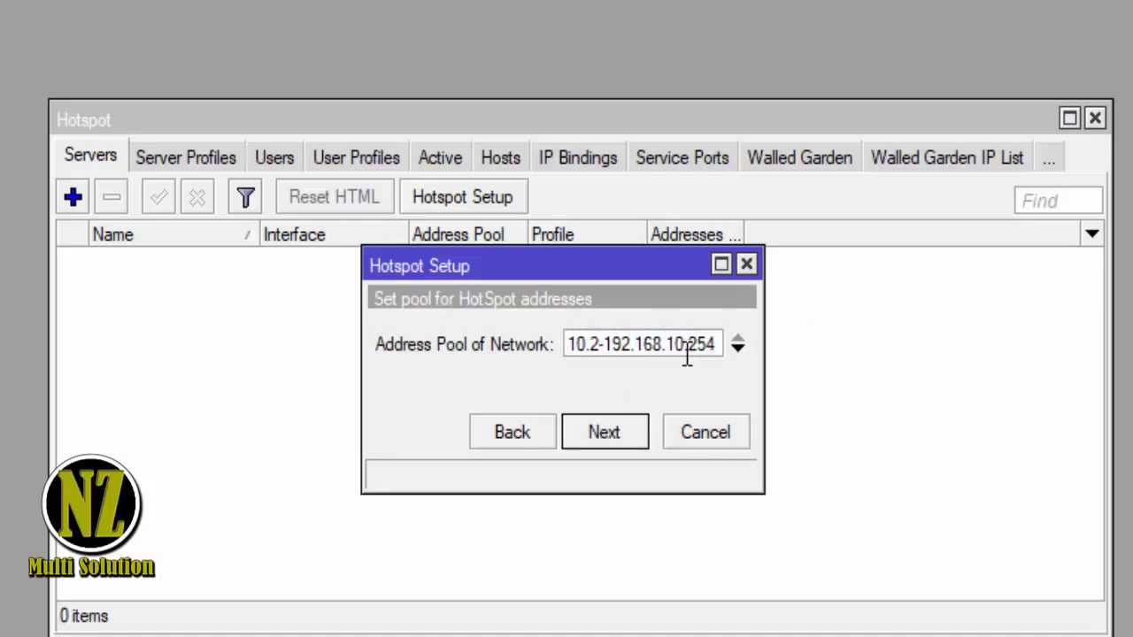
{"action": "left_click", "coordinate": [599, 445]}
{"action": "left_click", "coordinate": [537, 434]}
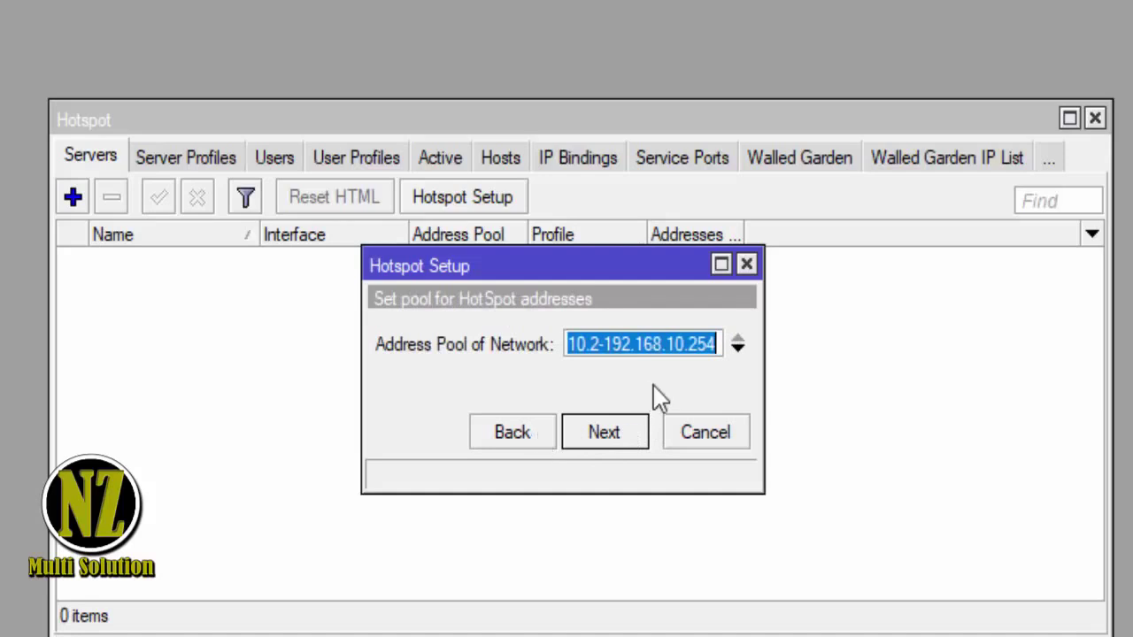
{"action": "left_click", "coordinate": [691, 345]}
{"action": "left_click_drag", "start_coordinate": [689, 350], "coordinate": [809, 354]}
{"action": "type", "text": "100"}
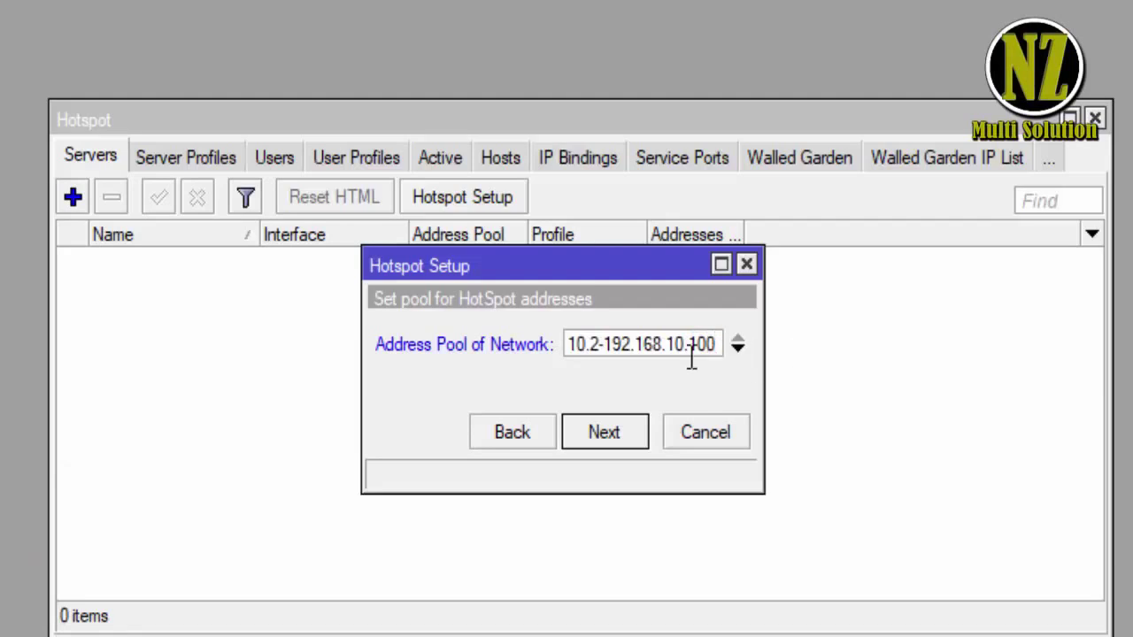
{"action": "left_click_drag", "start_coordinate": [691, 346], "coordinate": [488, 350]}
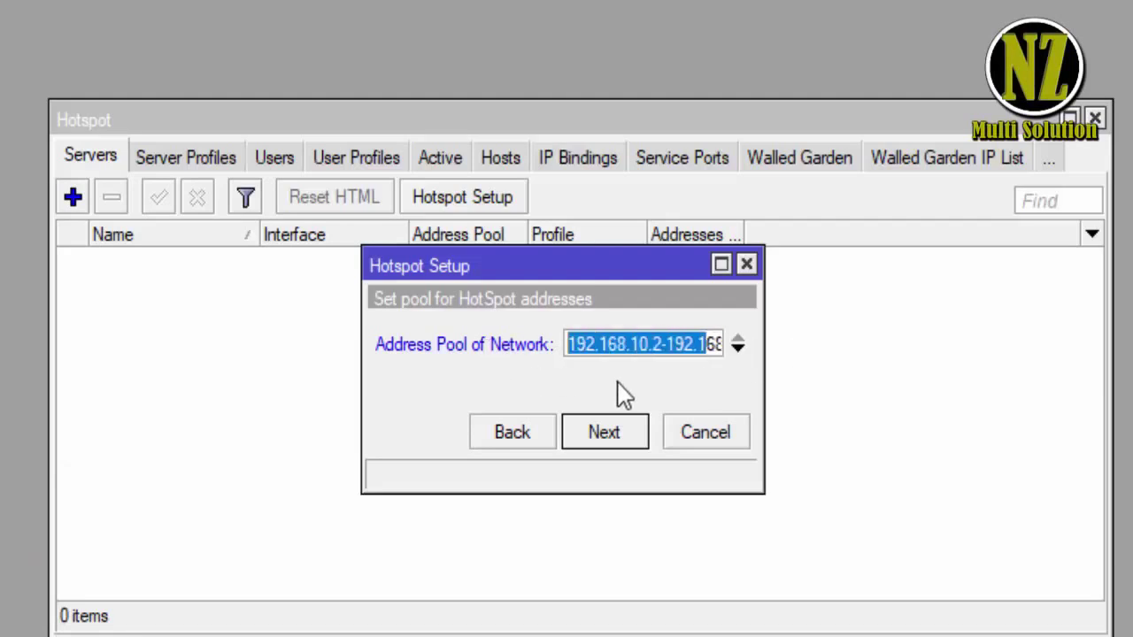
{"action": "left_click_drag", "start_coordinate": [671, 342], "coordinate": [787, 336]}
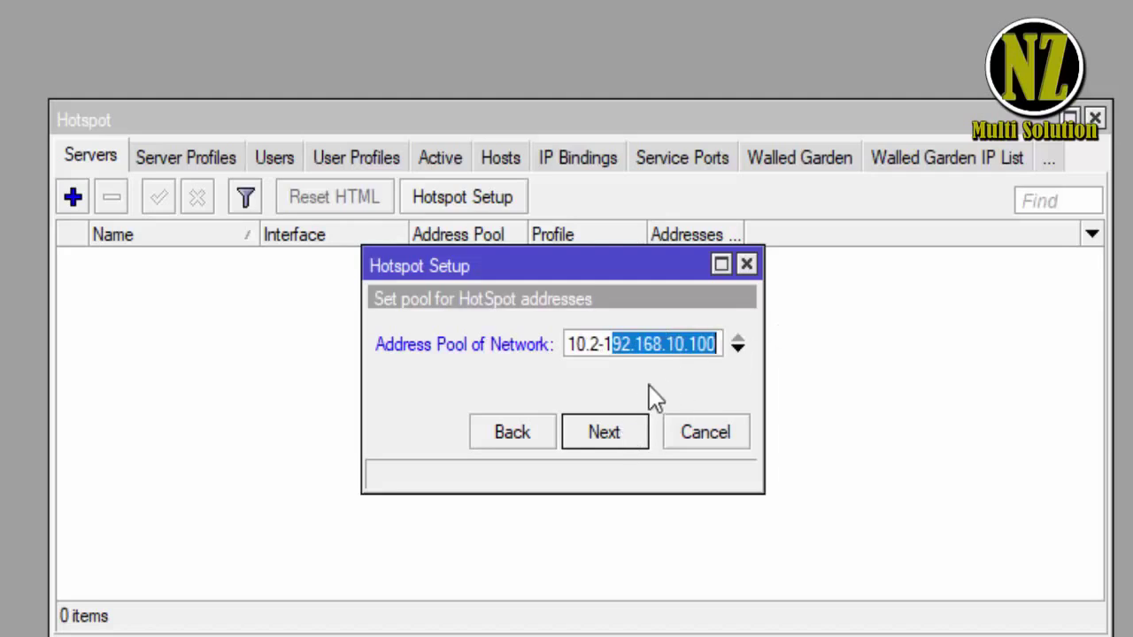
{"action": "left_click", "coordinate": [721, 346]}
{"action": "key", "text": "BackSpace"}
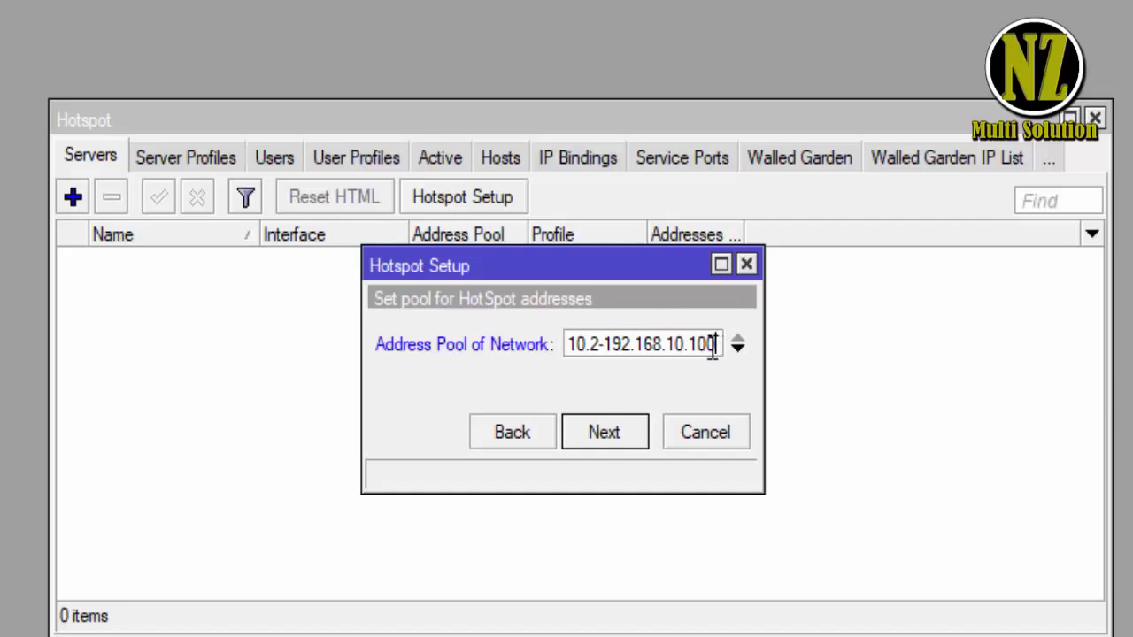
{"action": "type", "text": "2"}
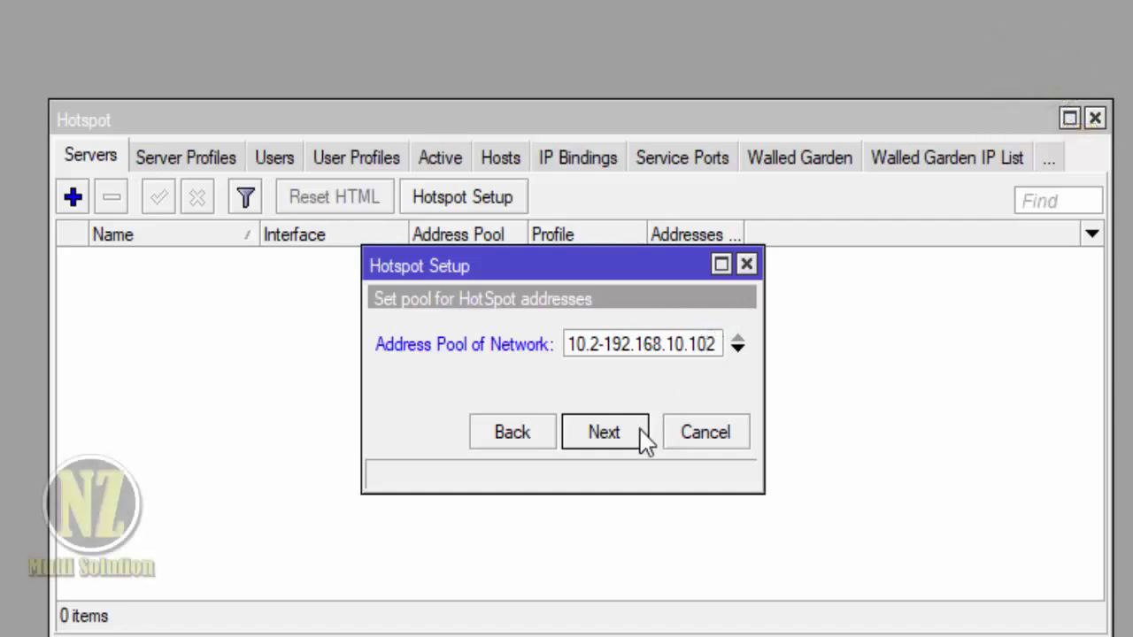
{"action": "left_click", "coordinate": [632, 432]}
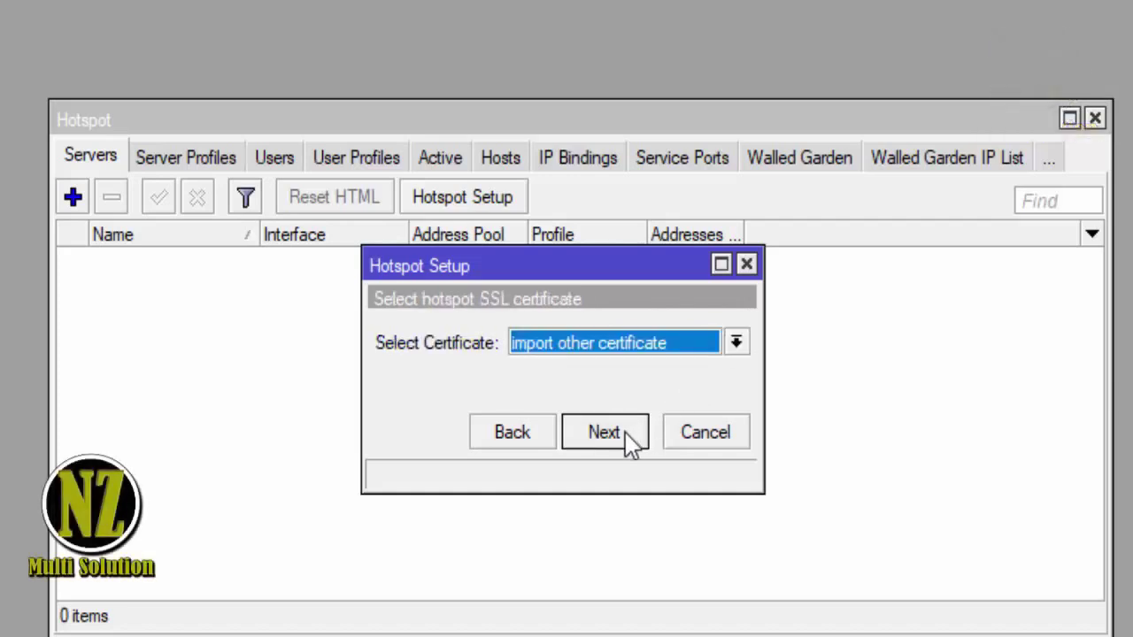
- Choose no SSL certificate and skip the SMTP and DNS server steps
{"action": "left_click", "coordinate": [627, 349]}
{"action": "left_click", "coordinate": [611, 389]}
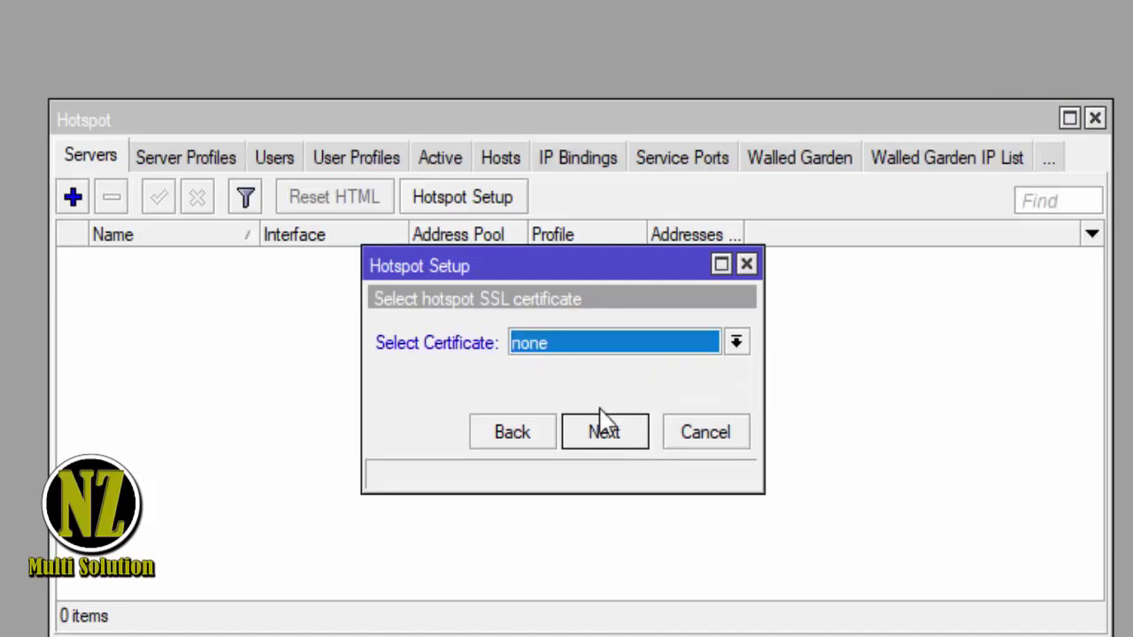
{"action": "left_click", "coordinate": [604, 432]}
{"action": "left_click", "coordinate": [604, 432]}
{"action": "left_click", "coordinate": [604, 434]}
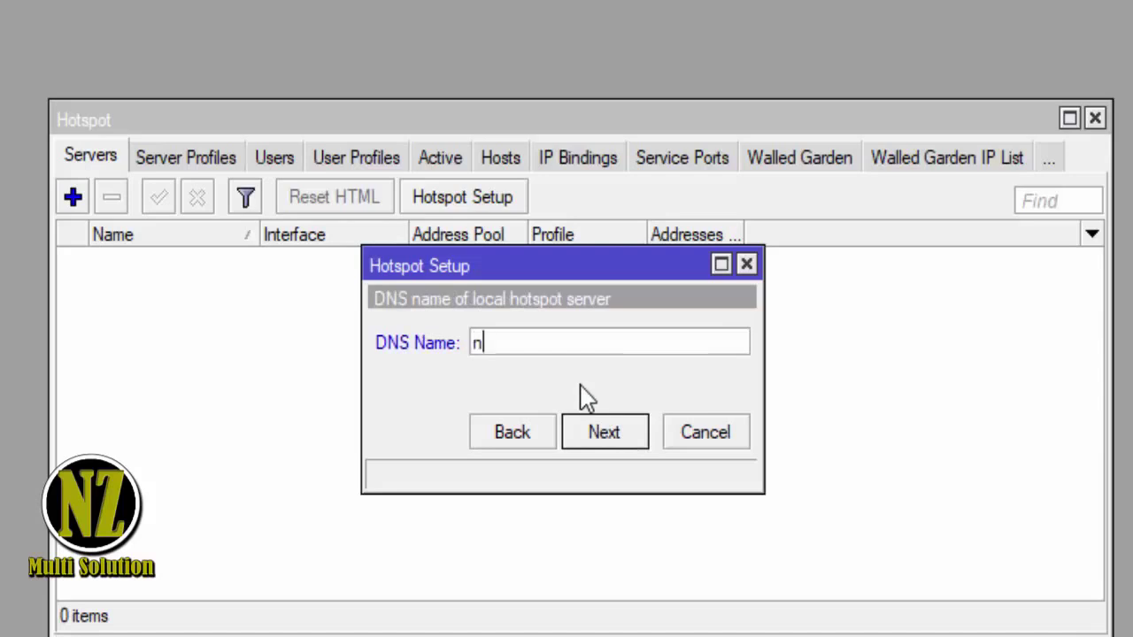
- Set the DNS name to nznet.home, enter the local user's password, and finish
{"action": "type", "text": "nz.net"}
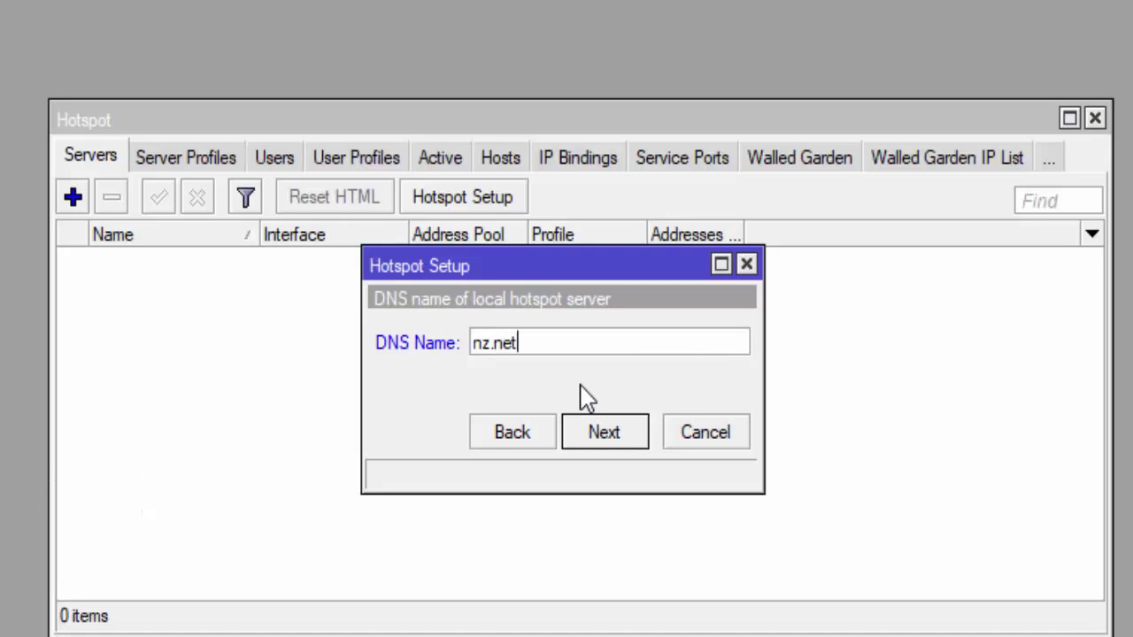
{"action": "key", "text": "BackSpace"}
{"action": "key", "text": "BackSpace"}
{"action": "key", "text": "BackSpace"}
{"action": "key", "text": "BackSpace"}
{"action": "type", "text": "net"}
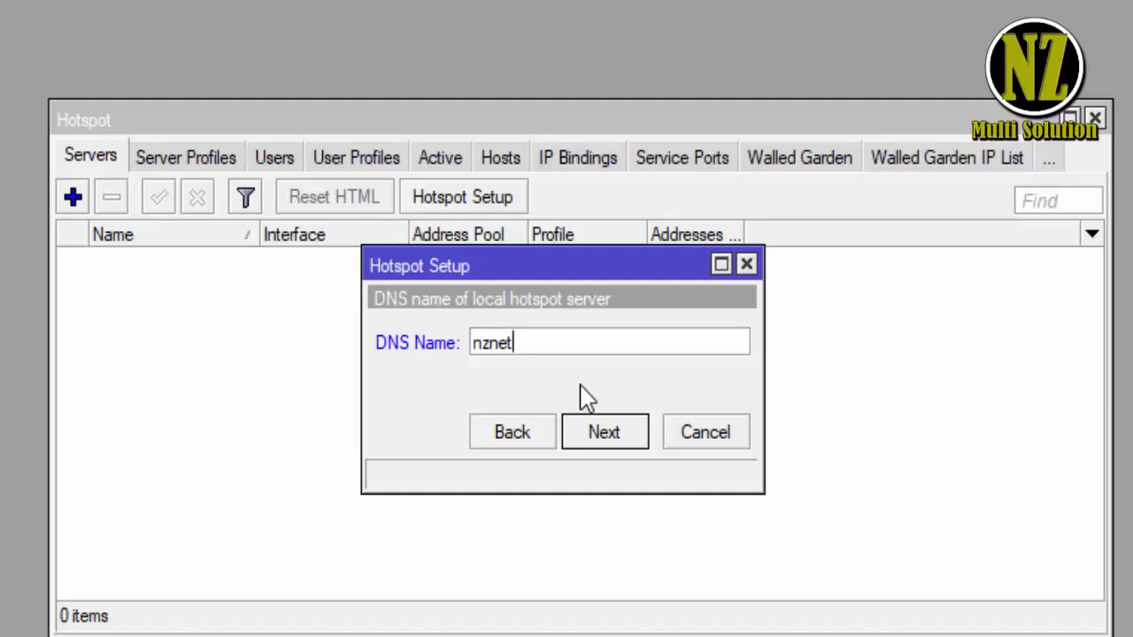
{"action": "type", "text": ".home"}
{"action": "left_click", "coordinate": [613, 450]}
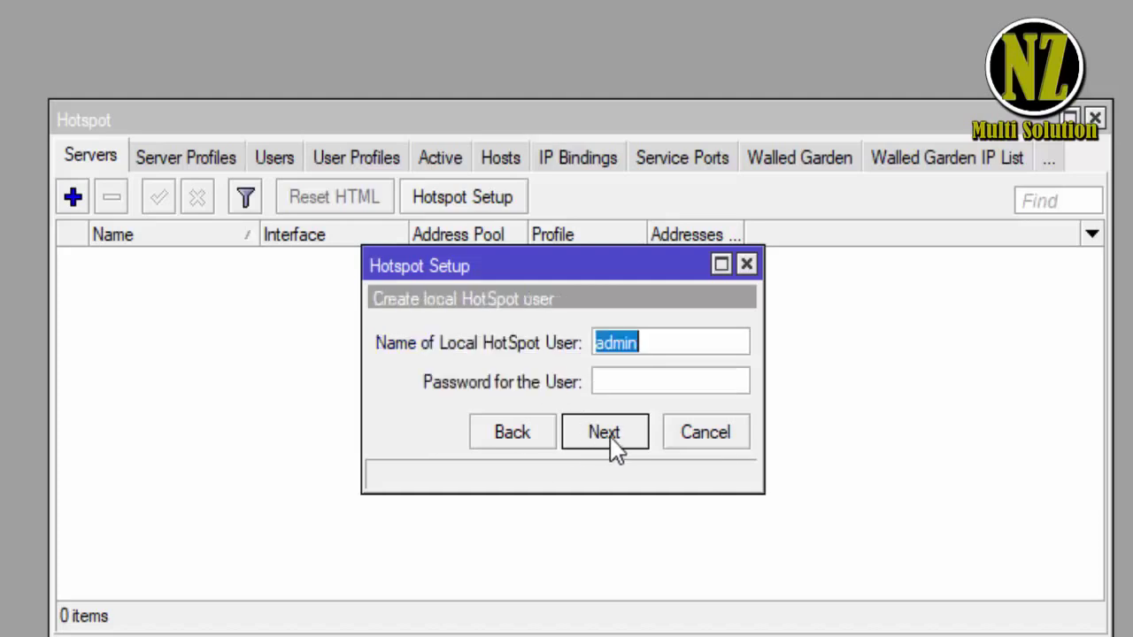
{"action": "left_click", "coordinate": [615, 385]}
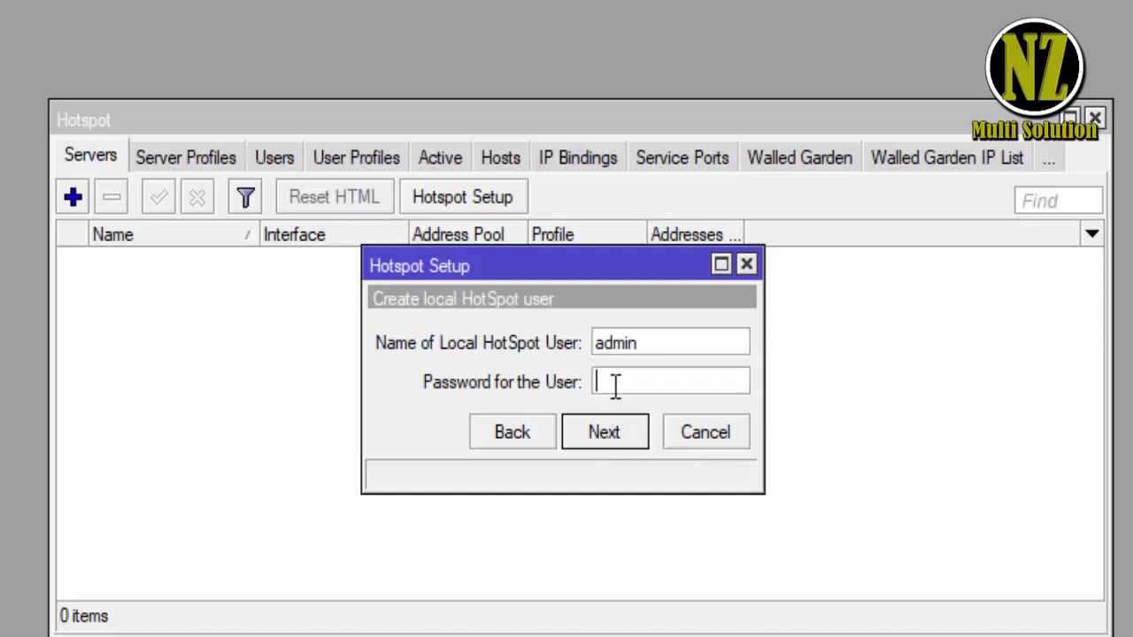
{"action": "type", "text": "admin"}
{"action": "left_click", "coordinate": [602, 443]}
- Dismiss the completion message, browse the hotspot tabs, and close the Wi-Fi network list
{"action": "left_click", "coordinate": [562, 363]}
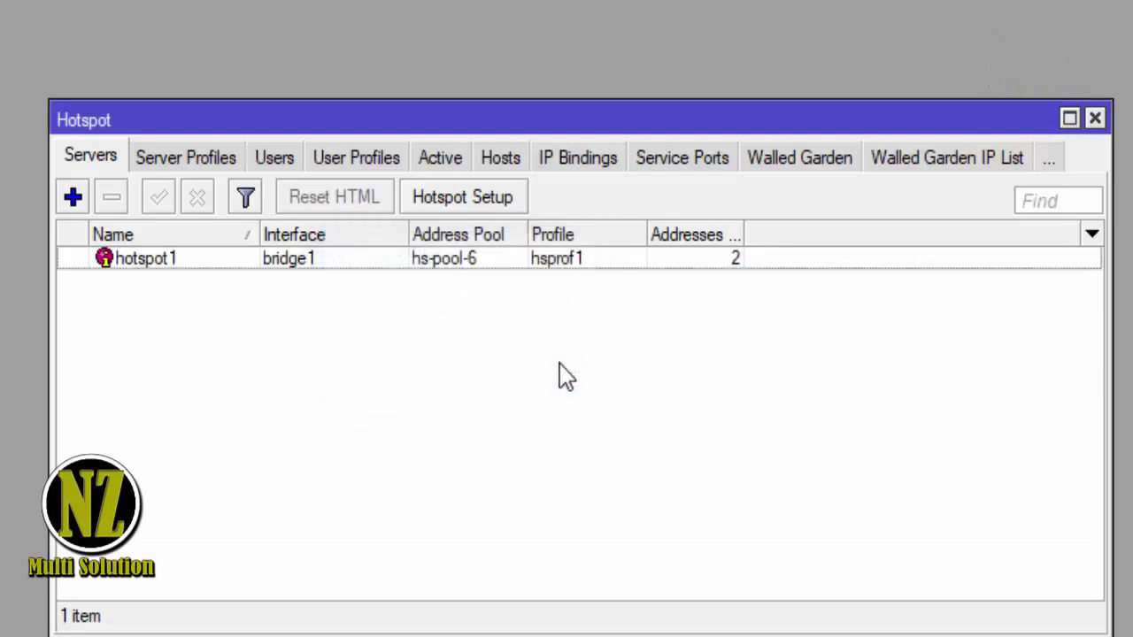
{"action": "left_click", "coordinate": [215, 160]}
{"action": "left_click", "coordinate": [272, 164]}
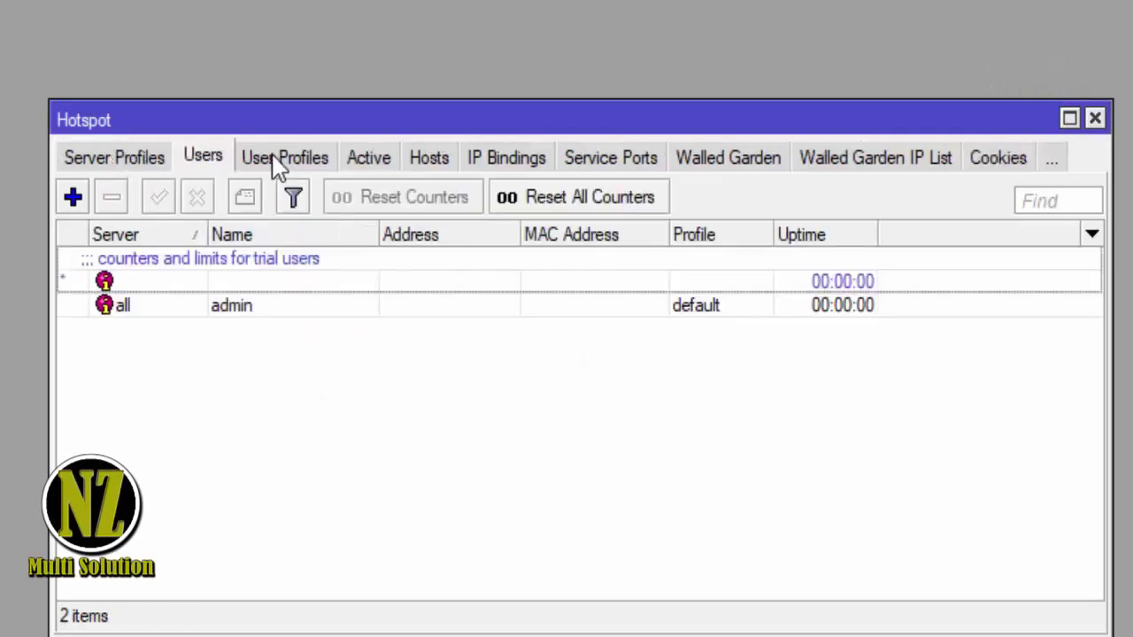
{"action": "left_click", "coordinate": [306, 166]}
{"action": "left_click", "coordinate": [210, 162]}
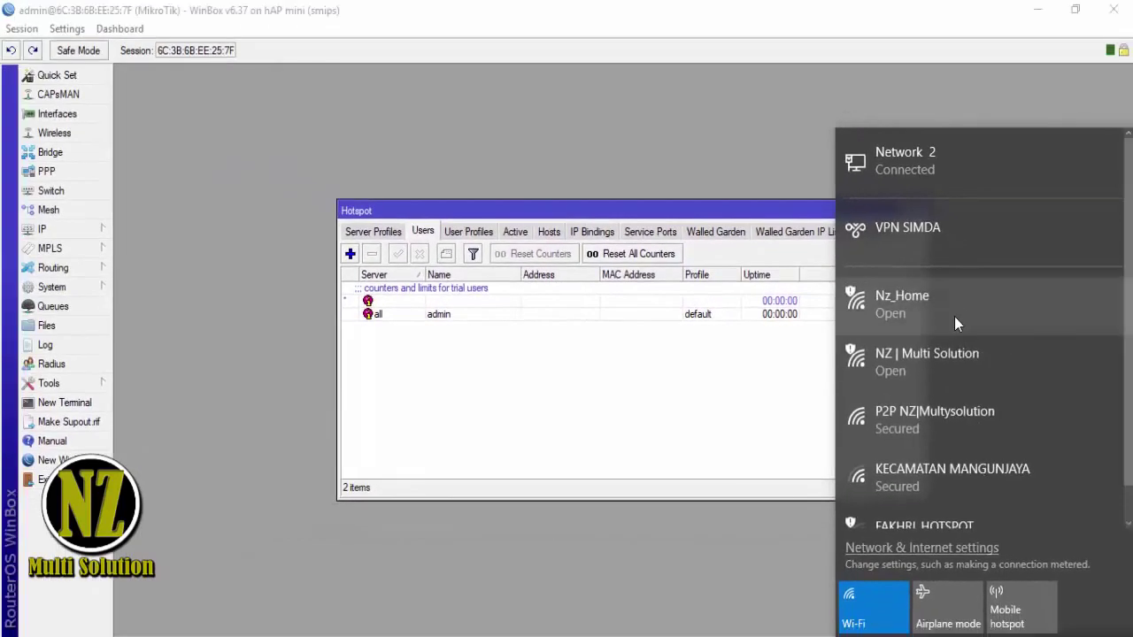
{"action": "left_click", "coordinate": [954, 315]}
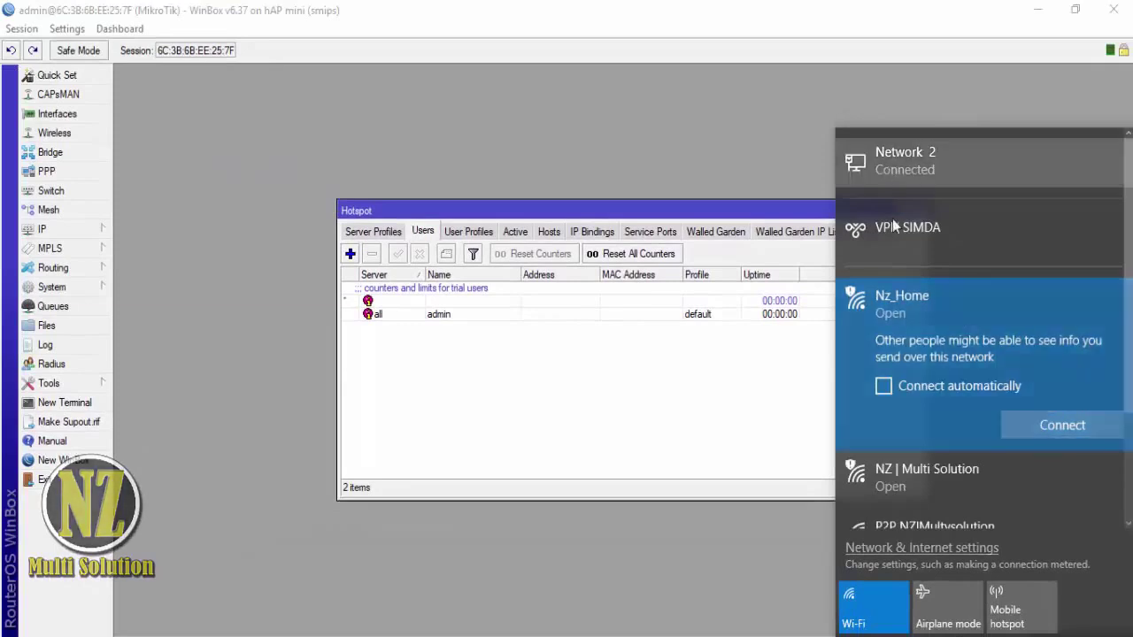
{"action": "left_click", "coordinate": [675, 365]}
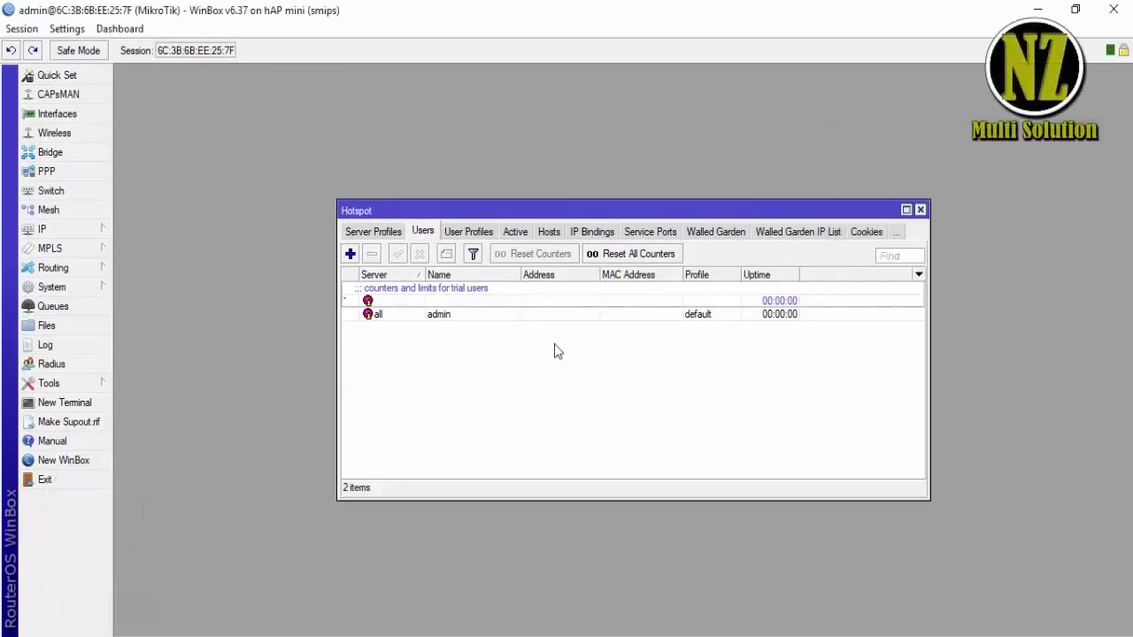
- Open IP > Hotspot and view the Server Profiles, then the Servers list
{"action": "left_click", "coordinate": [53, 229]}
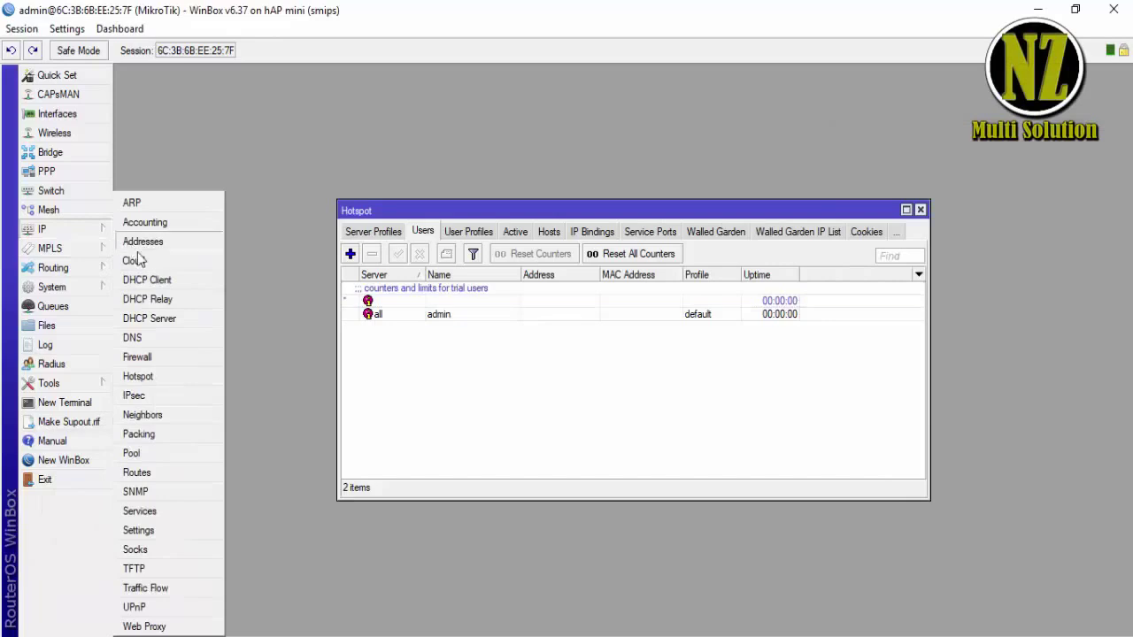
{"action": "left_click", "coordinate": [167, 374]}
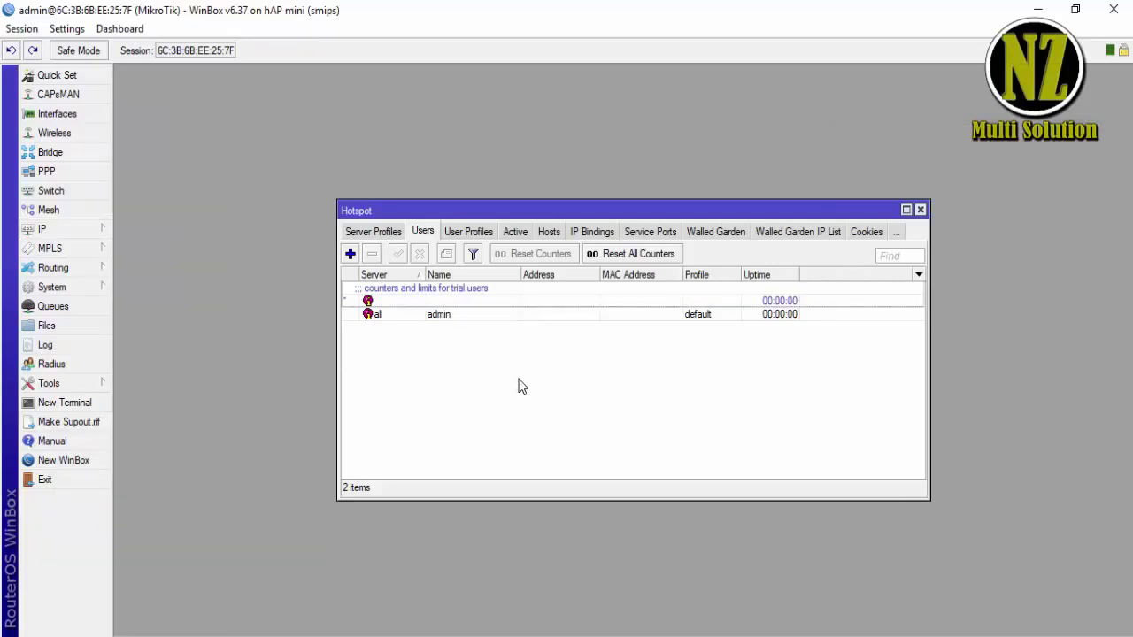
{"action": "left_click", "coordinate": [375, 234]}
{"action": "left_click", "coordinate": [360, 233]}
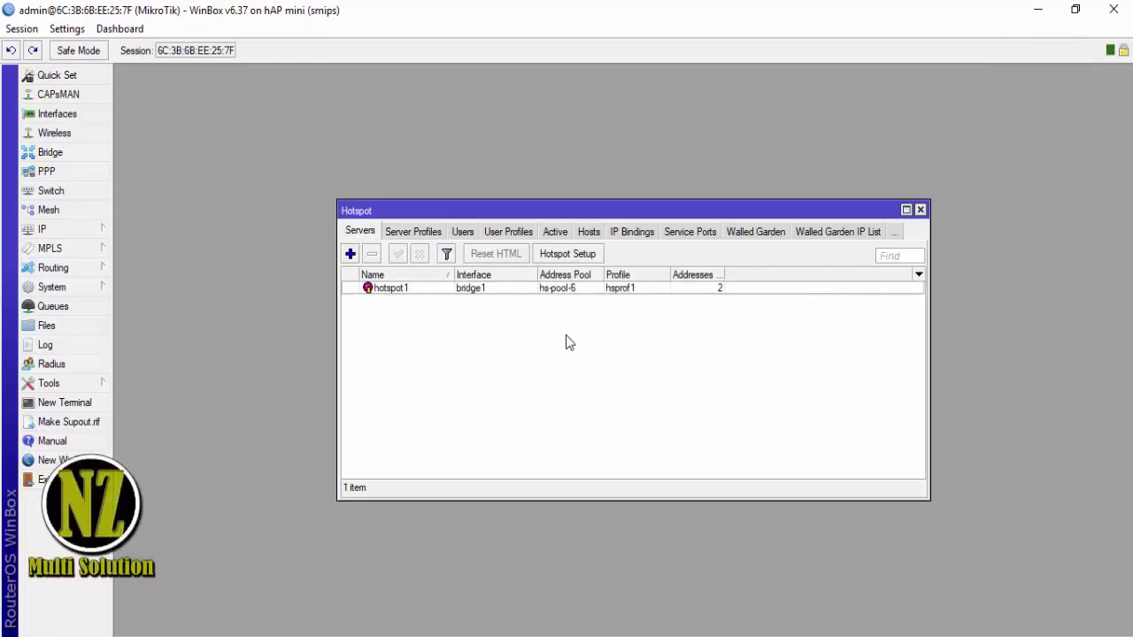
{"action": "left_click", "coordinate": [567, 255]}
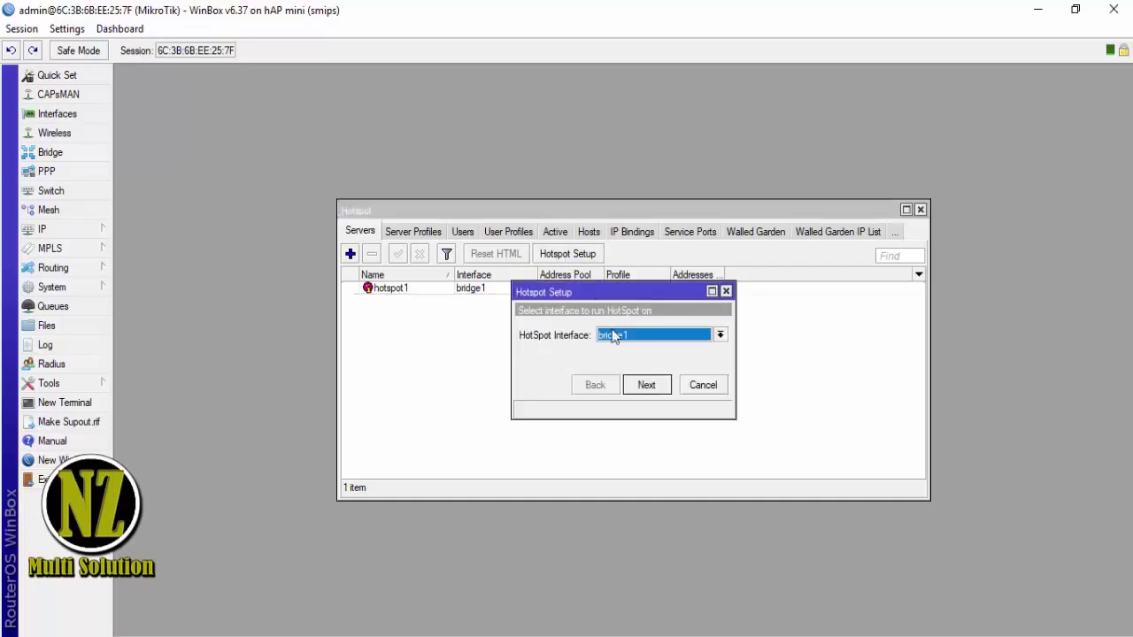
{"action": "left_click", "coordinate": [675, 337]}
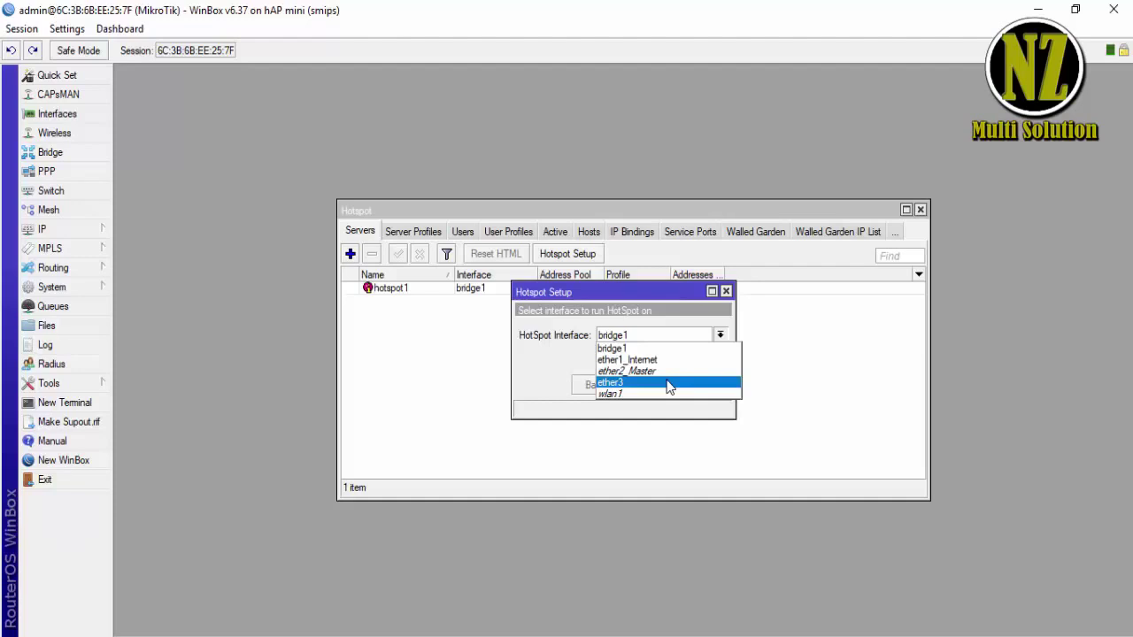
{"action": "left_click", "coordinate": [670, 382]}
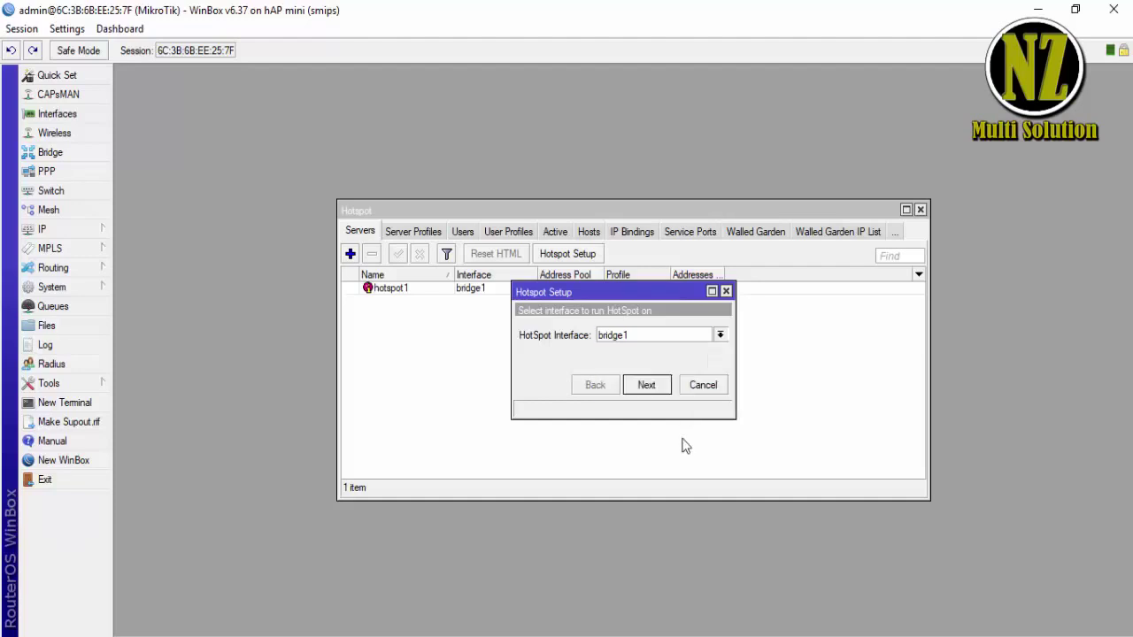
{"action": "left_click", "coordinate": [700, 385]}
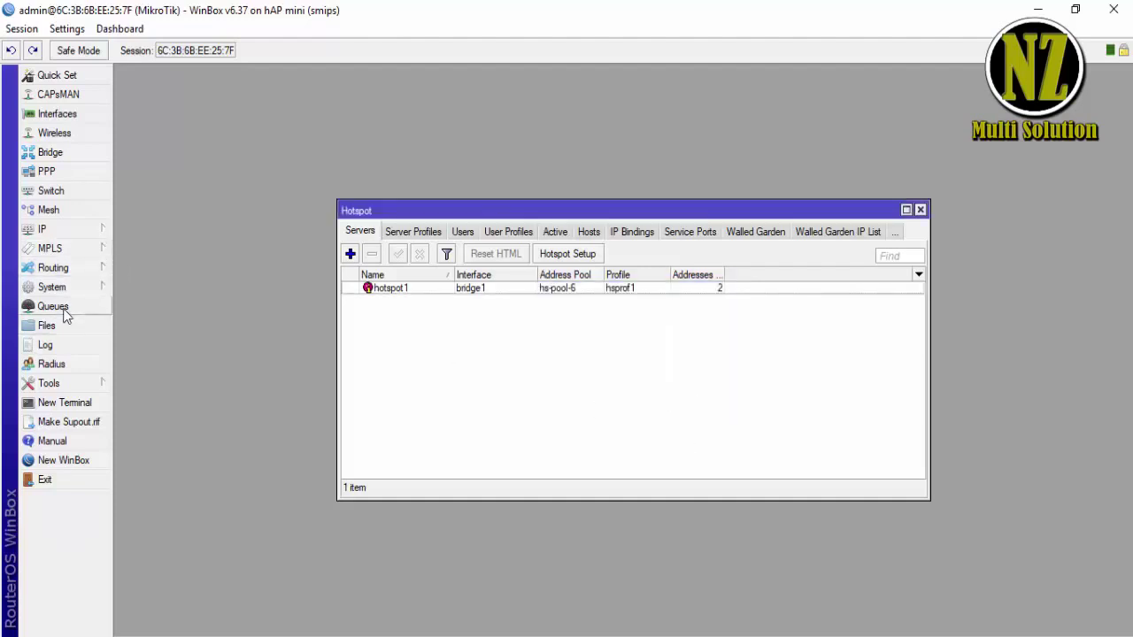
- Open Queues, widen the Name column, and inspect the hs-<hotspot1> simple queue
{"action": "left_click", "coordinate": [53, 307]}
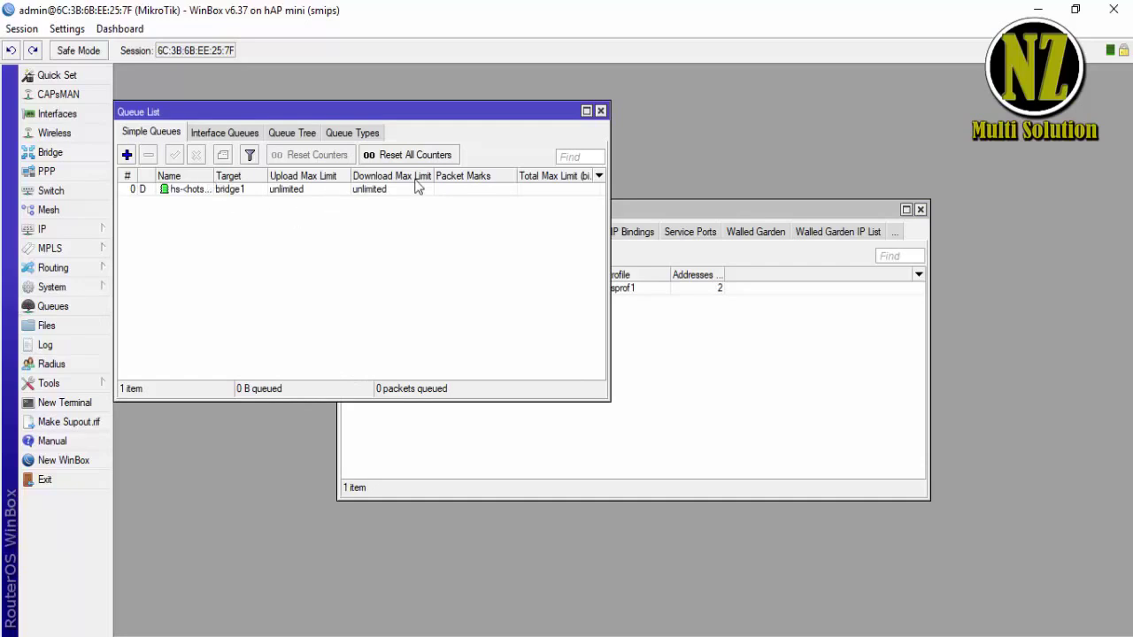
{"action": "left_click_drag", "start_coordinate": [213, 176], "coordinate": [273, 175]}
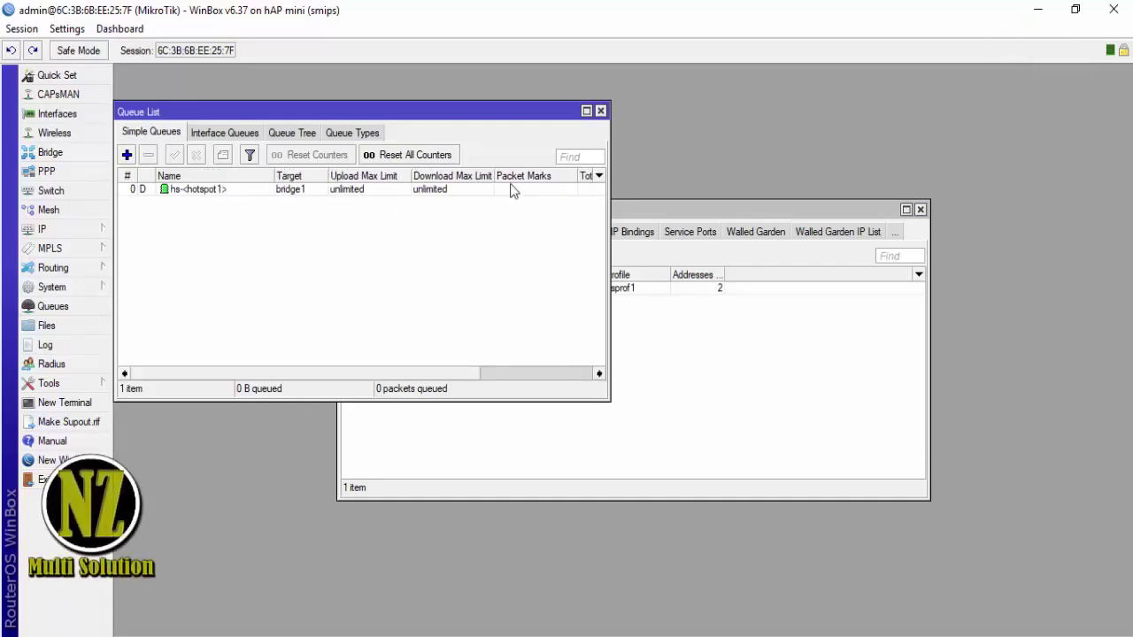
{"action": "double_click", "coordinate": [347, 189]}
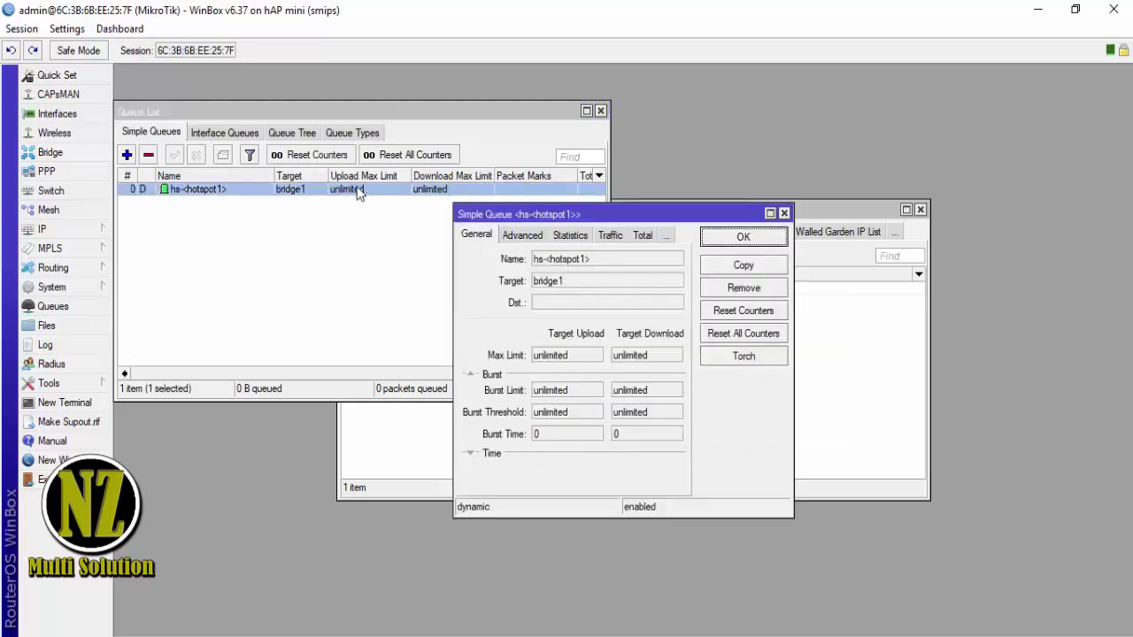
{"action": "left_click", "coordinate": [784, 214]}
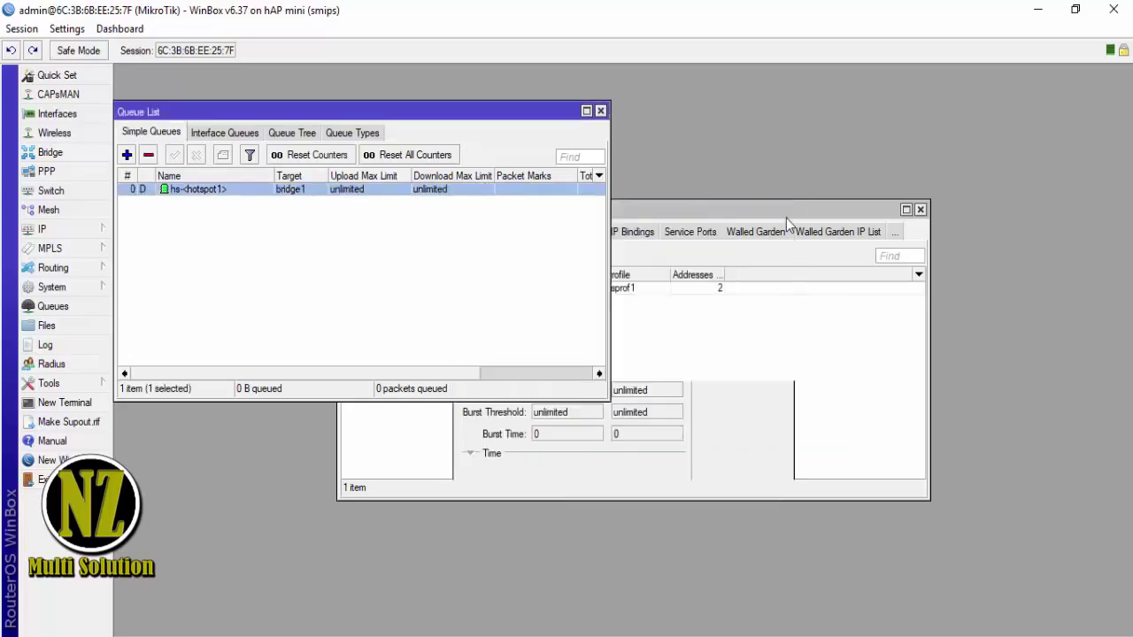
- Select and deselect the hs-<hotspot1> queue in the Queue List
{"action": "left_click", "coordinate": [274, 297]}
{"action": "left_click", "coordinate": [184, 192]}
{"action": "left_click", "coordinate": [203, 241]}
{"action": "left_click", "coordinate": [206, 191]}
{"action": "left_click", "coordinate": [238, 230]}
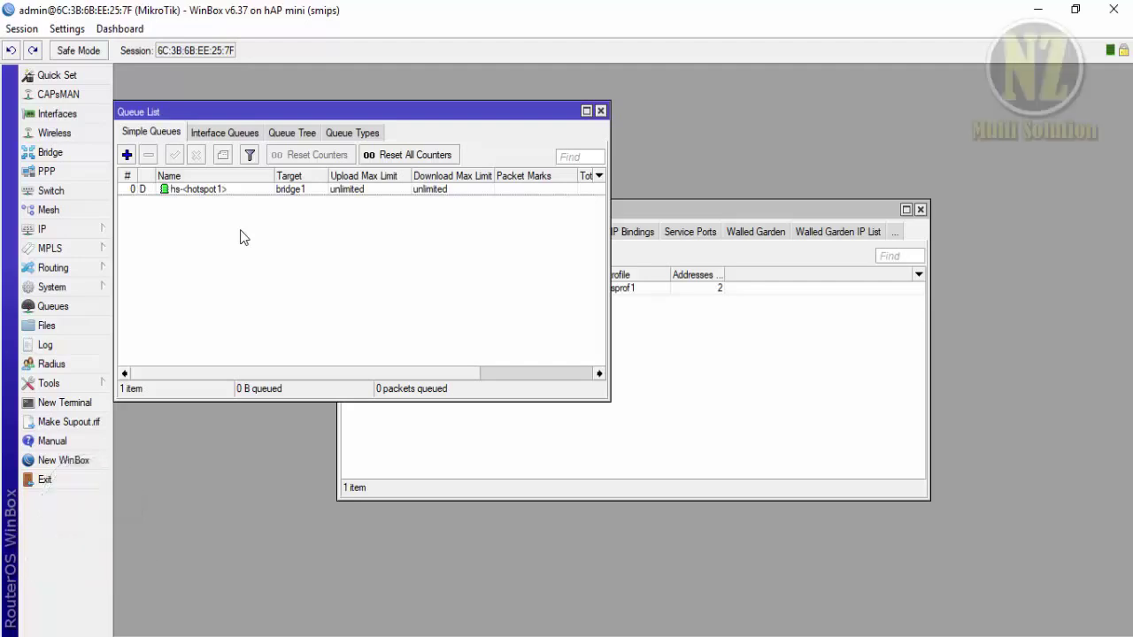
- Review Server Profiles and User Profiles, then open and apply the default user profile
{"action": "left_click", "coordinate": [653, 357]}
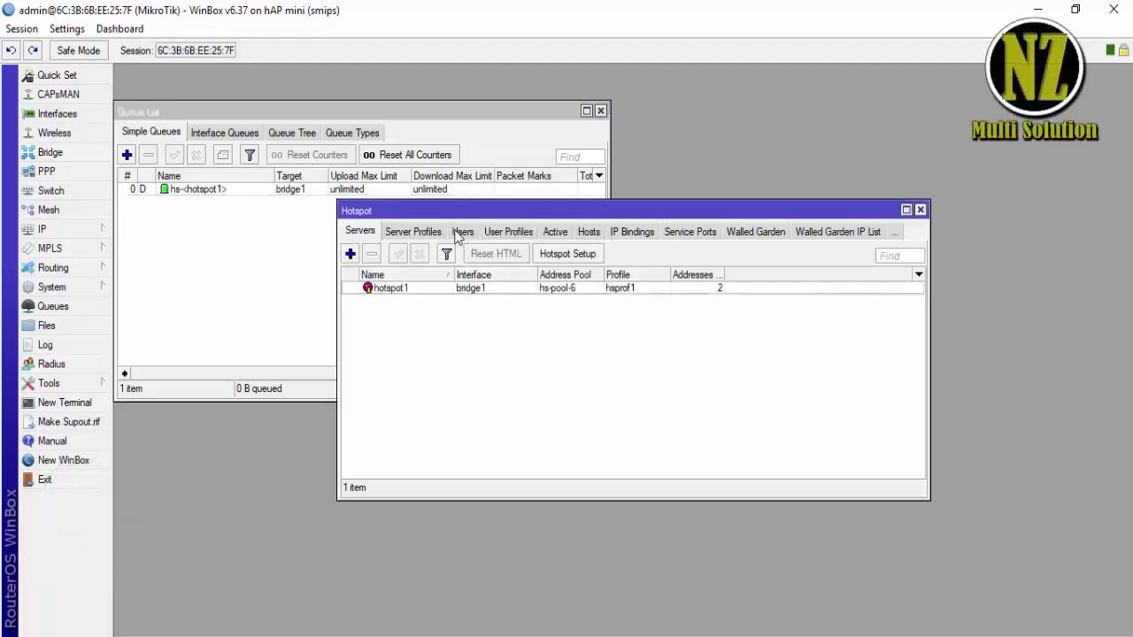
{"action": "left_click", "coordinate": [425, 233]}
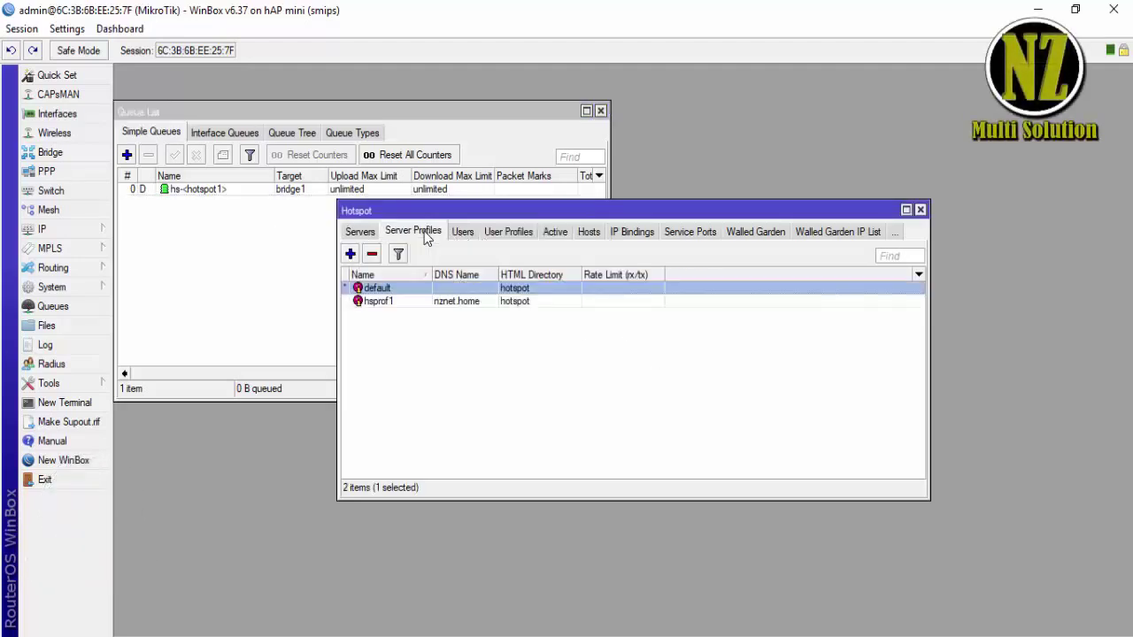
{"action": "left_click", "coordinate": [502, 234]}
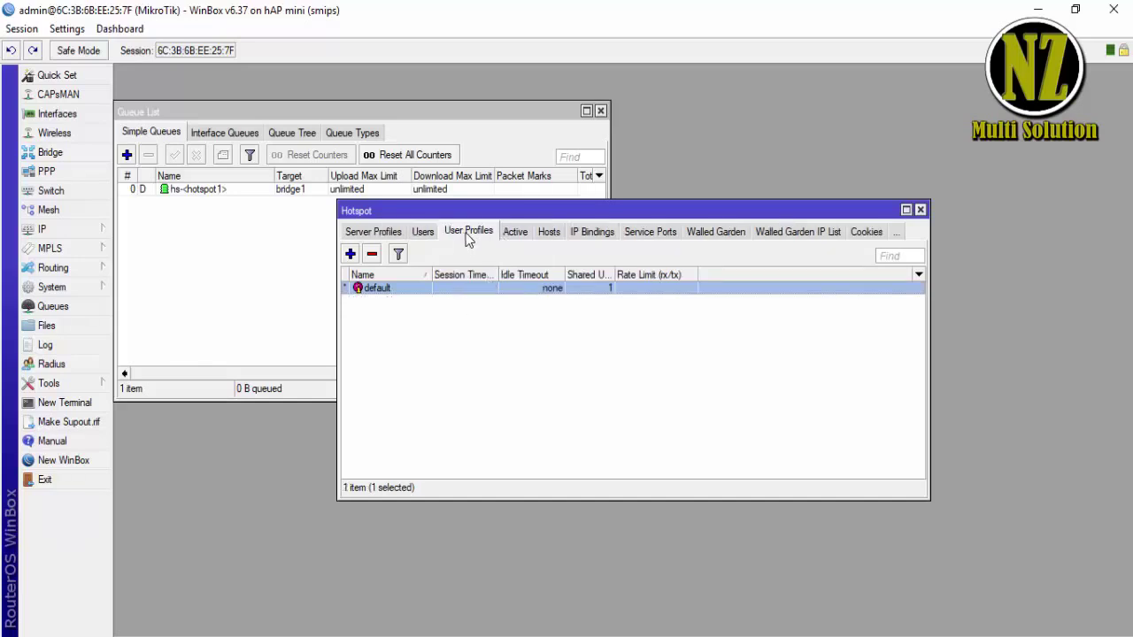
{"action": "double_click", "coordinate": [500, 289]}
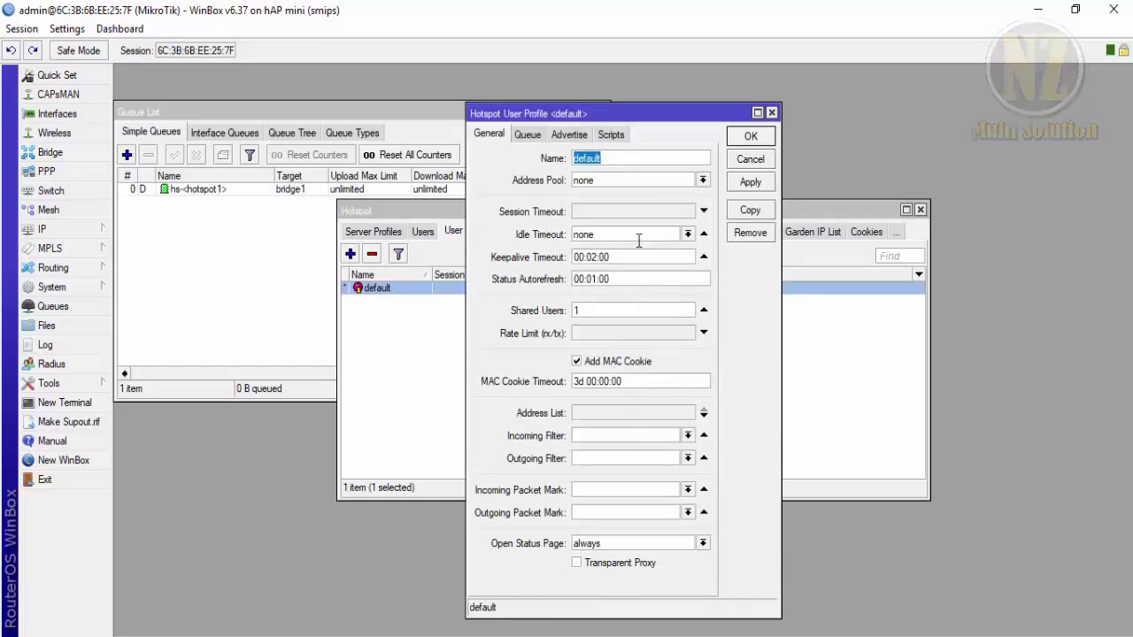
{"action": "left_click", "coordinate": [567, 136]}
{"action": "left_click", "coordinate": [529, 135]}
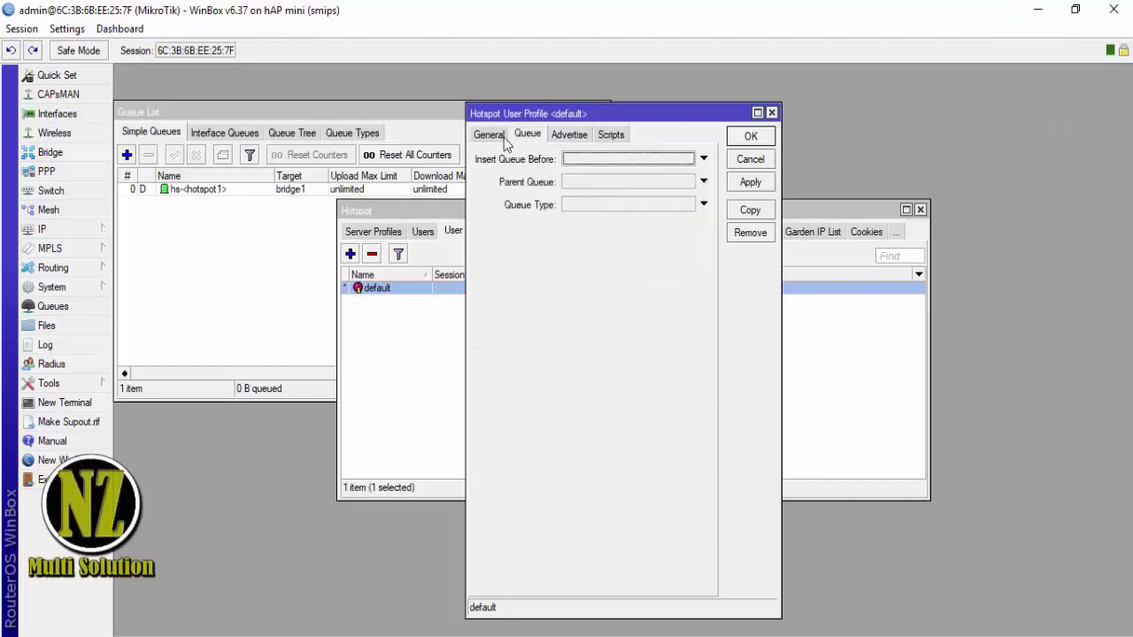
{"action": "left_click", "coordinate": [490, 134]}
{"action": "left_click", "coordinate": [750, 182]}
{"action": "left_click", "coordinate": [746, 144]}
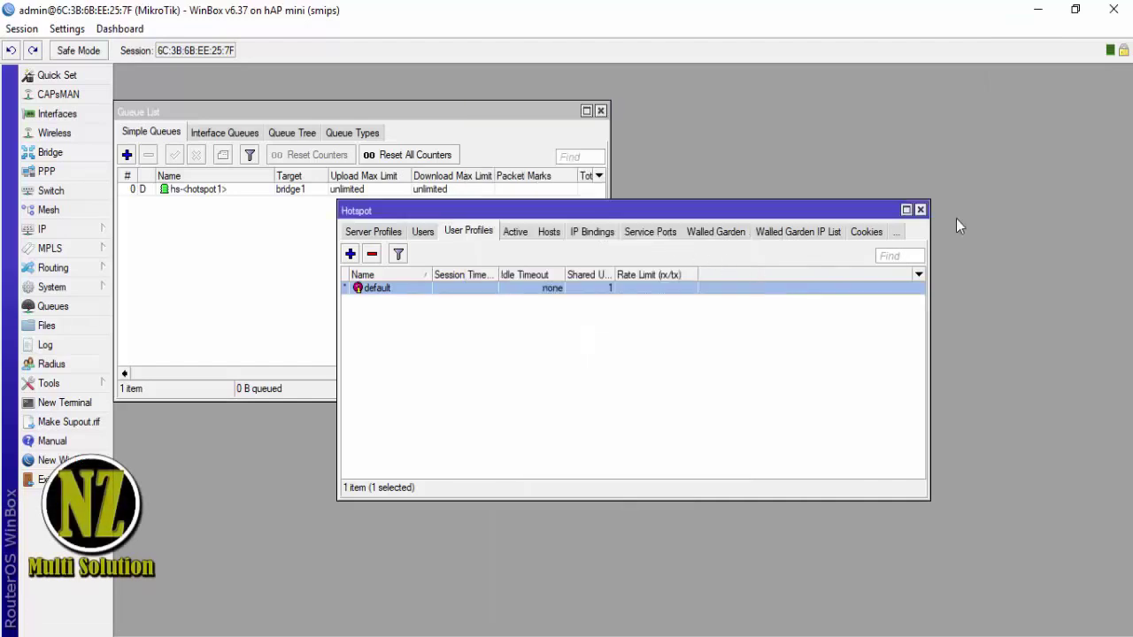
- Close the Hotspot and Queue List windows and quit WinBox
{"action": "left_click", "coordinate": [920, 210]}
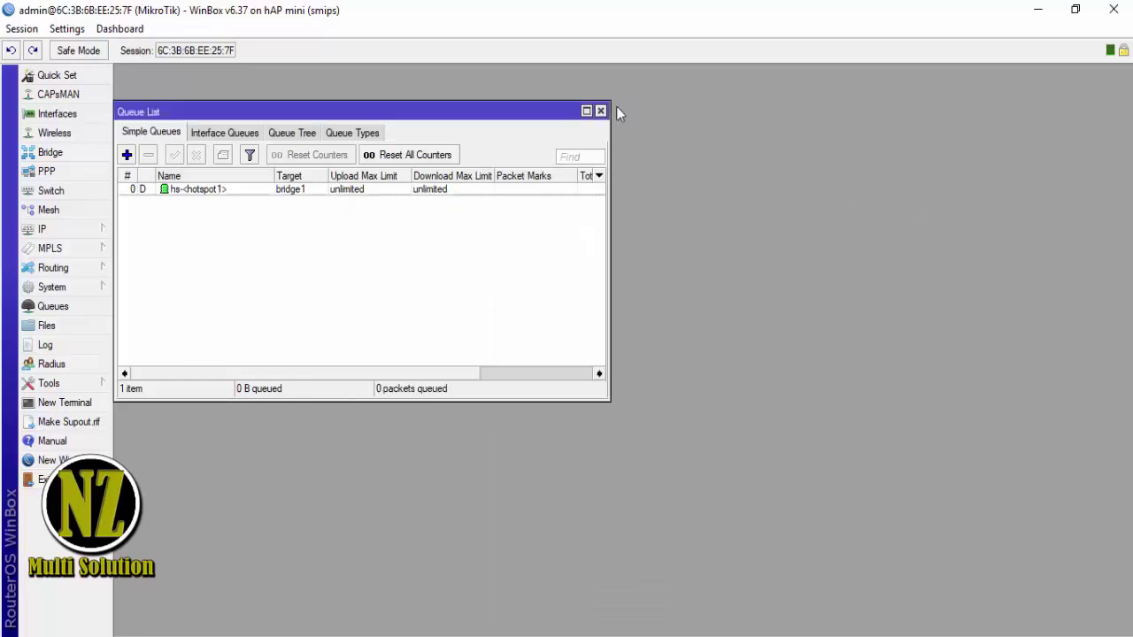
{"action": "left_click", "coordinate": [600, 111]}
{"action": "left_click", "coordinate": [1113, 9]}
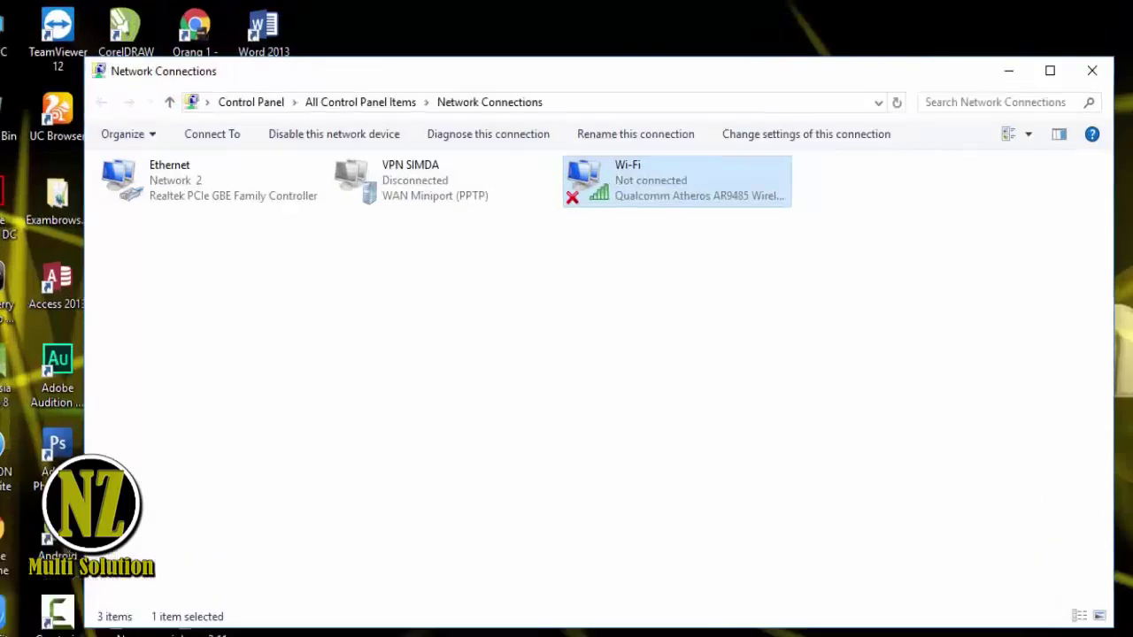
- Add the line 'Thank terimakasih' below 'Kemudian Seting Hotspot' in Notepad++
{"action": "left_click", "coordinate": [279, 632]}
{"action": "key", "text": "Return"}
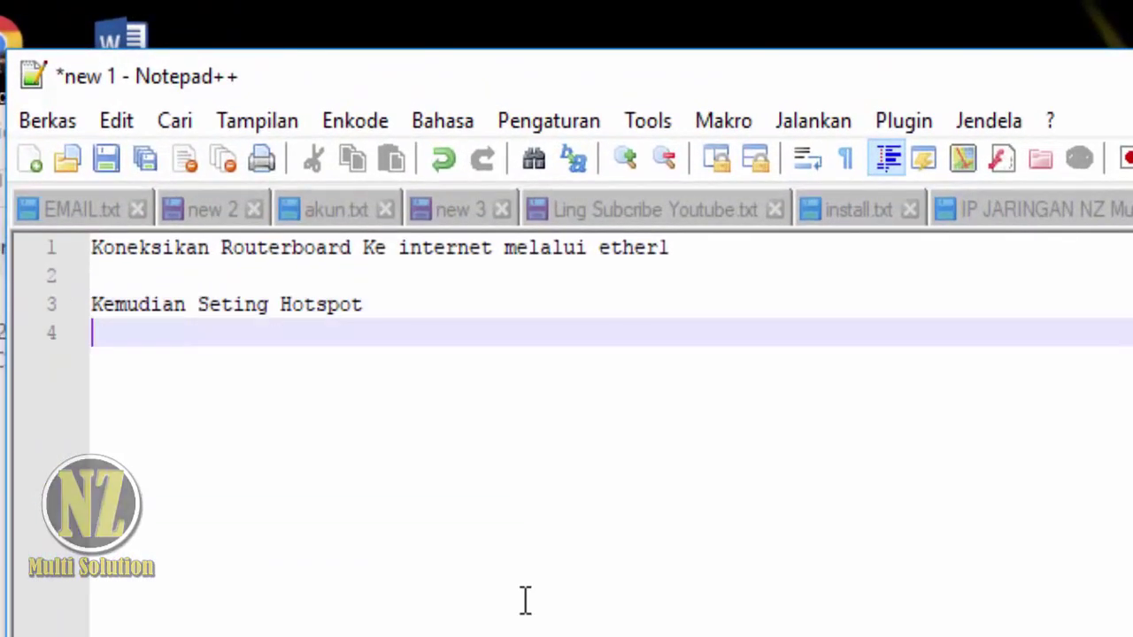
{"action": "type", "text": "Thank"}
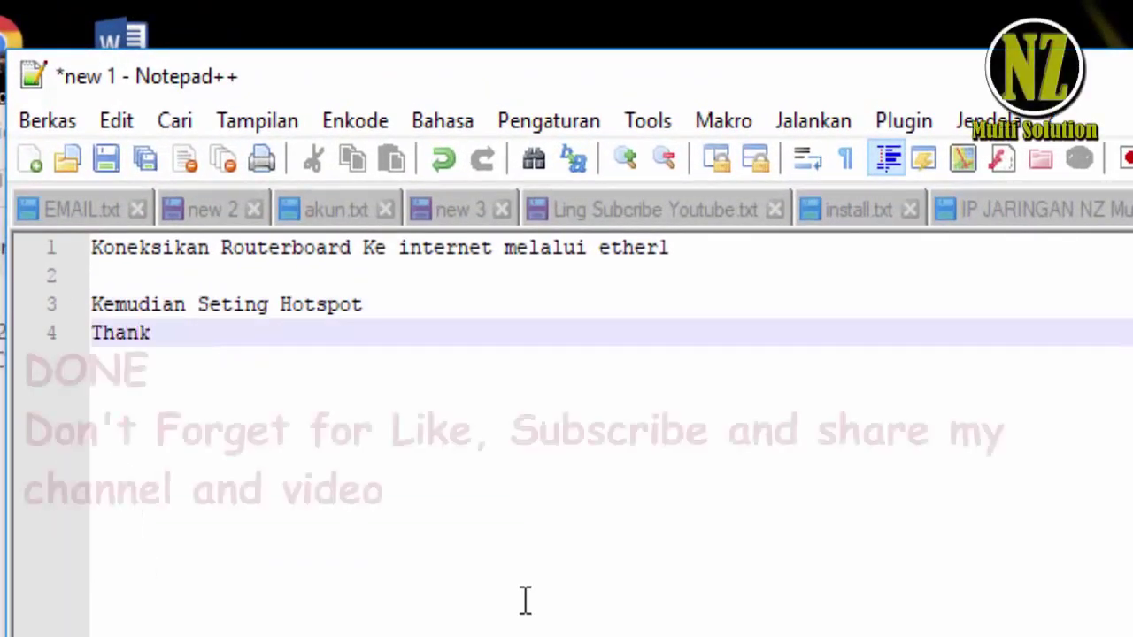
{"action": "type", "text": " ter"}
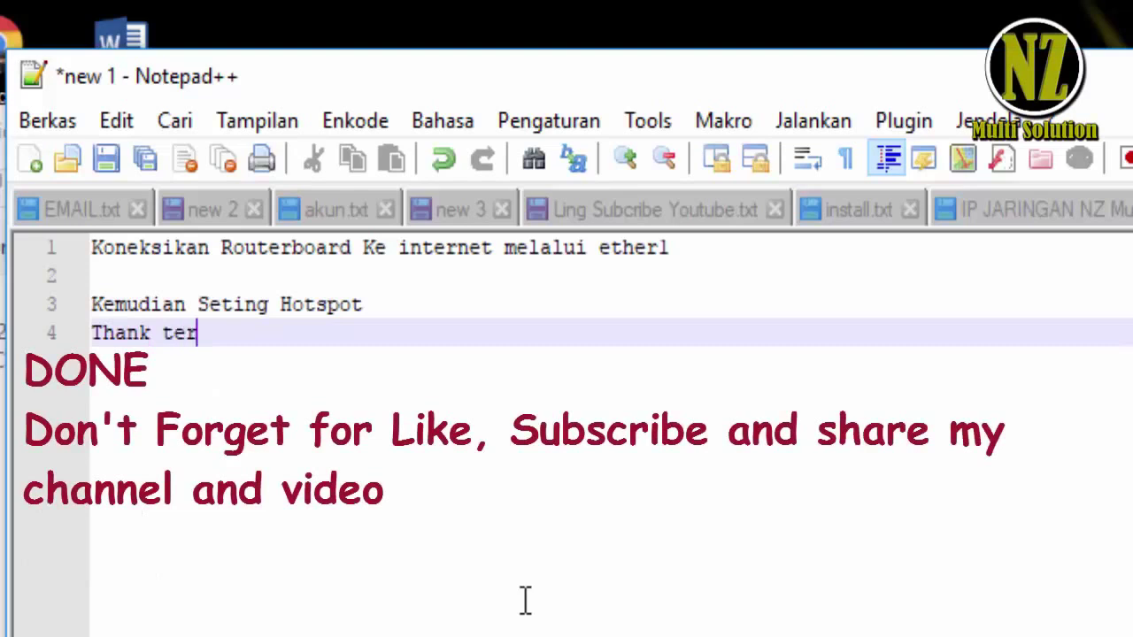
{"action": "type", "text": "imakasih"}
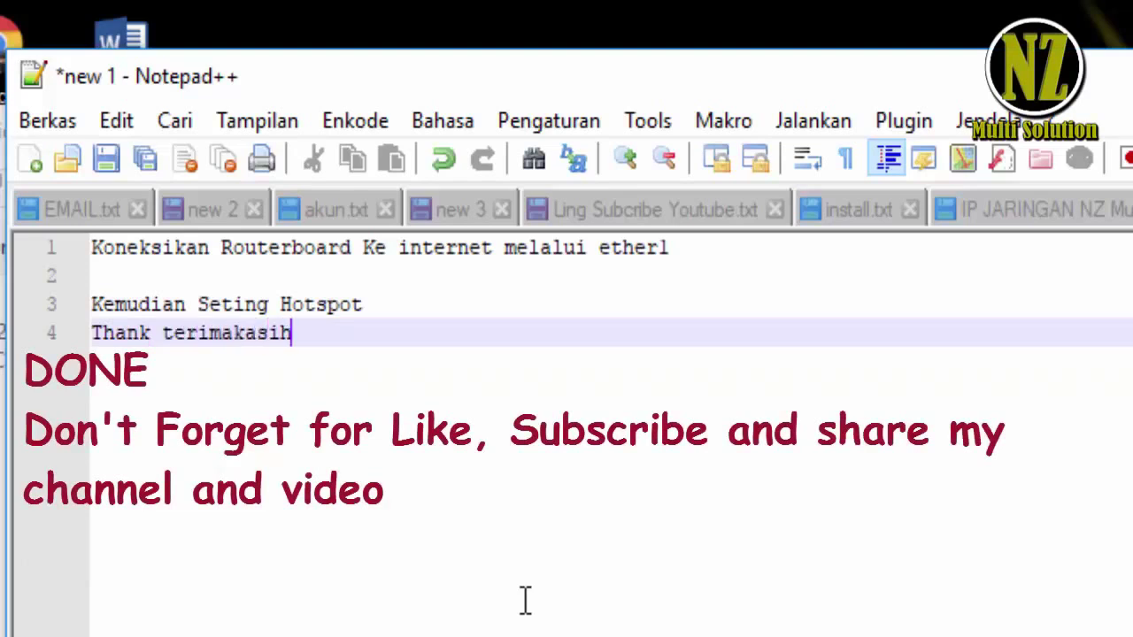